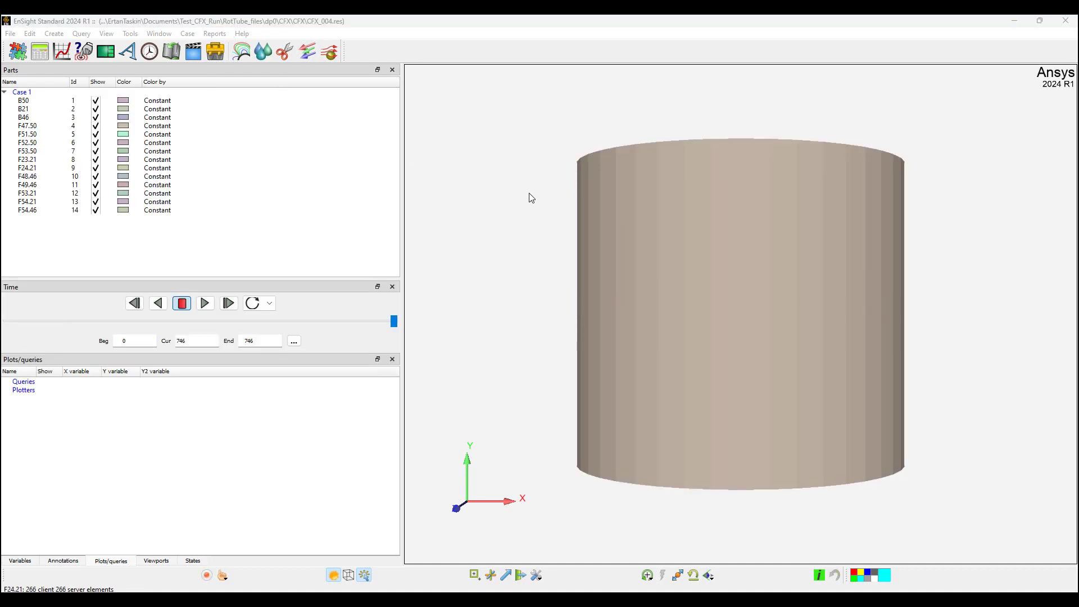
Hide parts B50 and B21
{"action": "left_click_drag", "start_coordinate": [525, 193], "coordinate": [515, 241]}
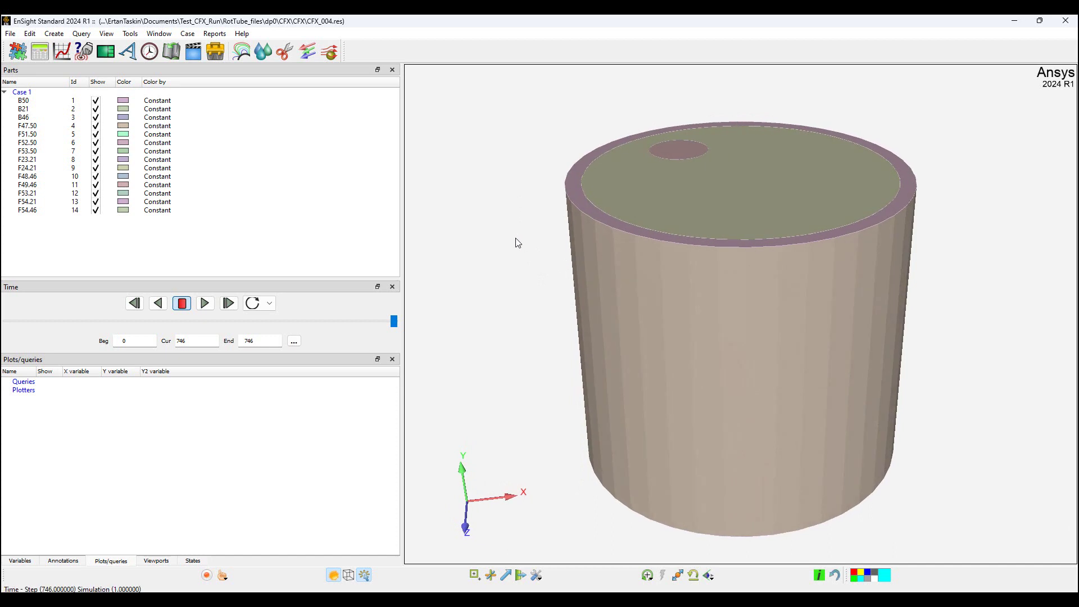
{"action": "left_click", "coordinate": [97, 101]}
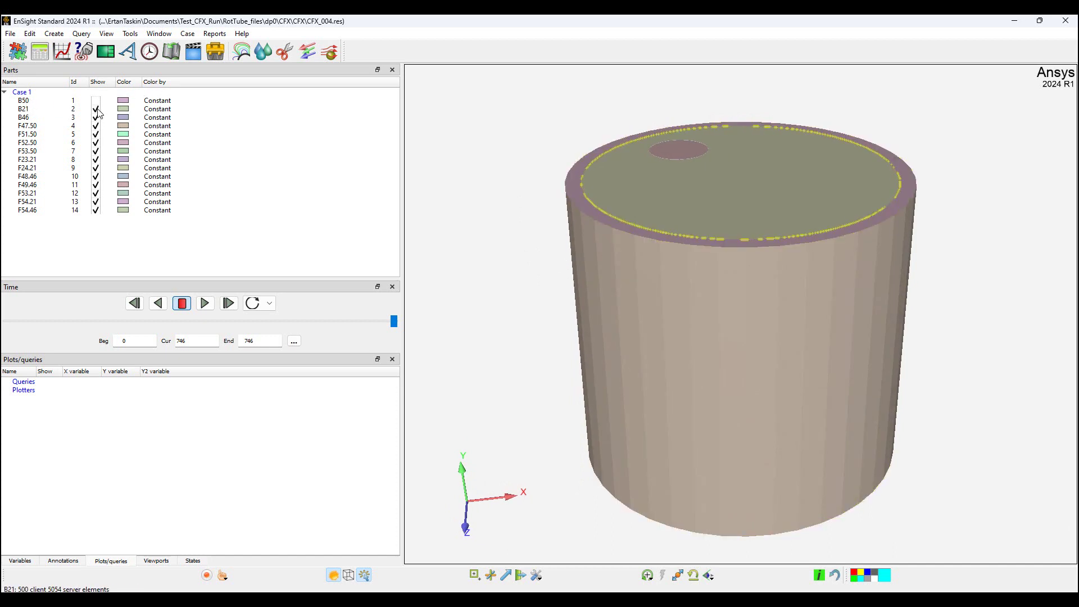
{"action": "left_click", "coordinate": [96, 109]}
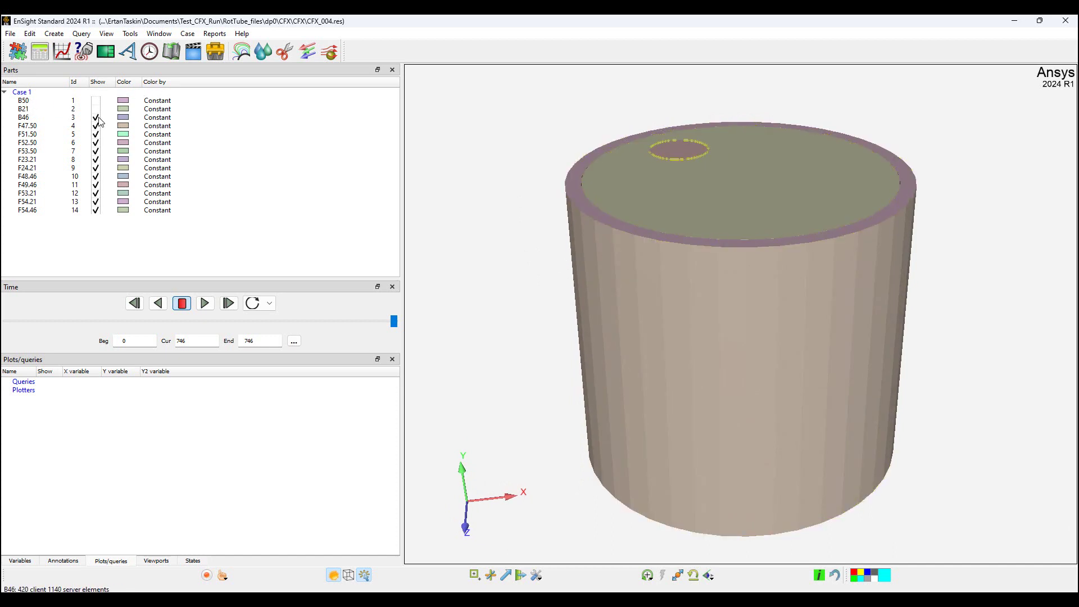
Colour the eleven parts F47.50 through F54.46 light grey
{"action": "left_click", "coordinate": [31, 127]}
{"action": "left_click", "coordinate": [27, 210], "text": "shift"}
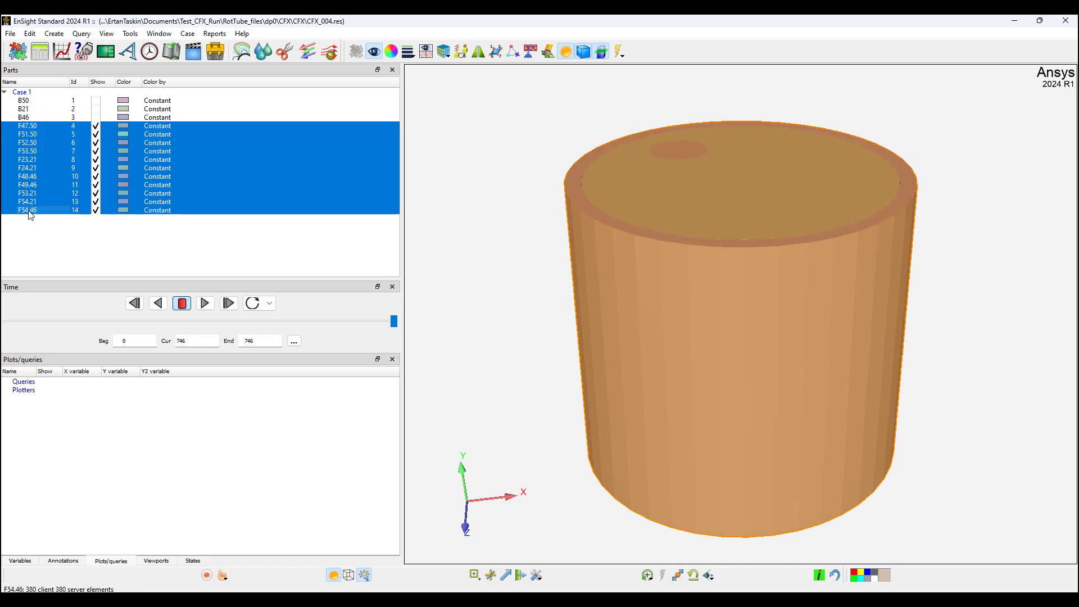
{"action": "right_click", "coordinate": [232, 159]}
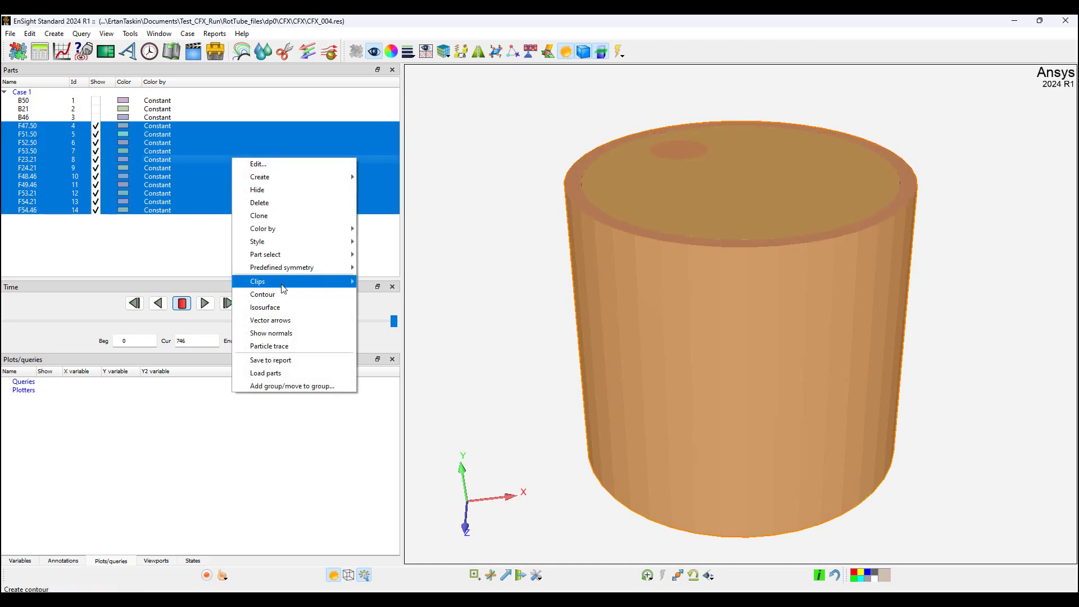
{"action": "mouse_move", "coordinate": [314, 228]}
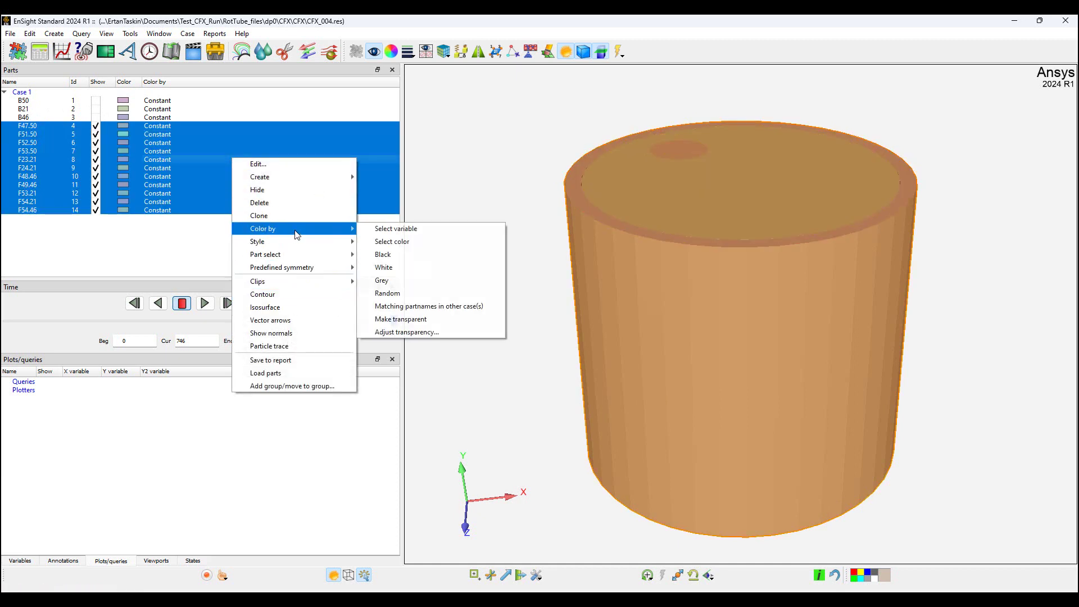
{"action": "left_click", "coordinate": [404, 241]}
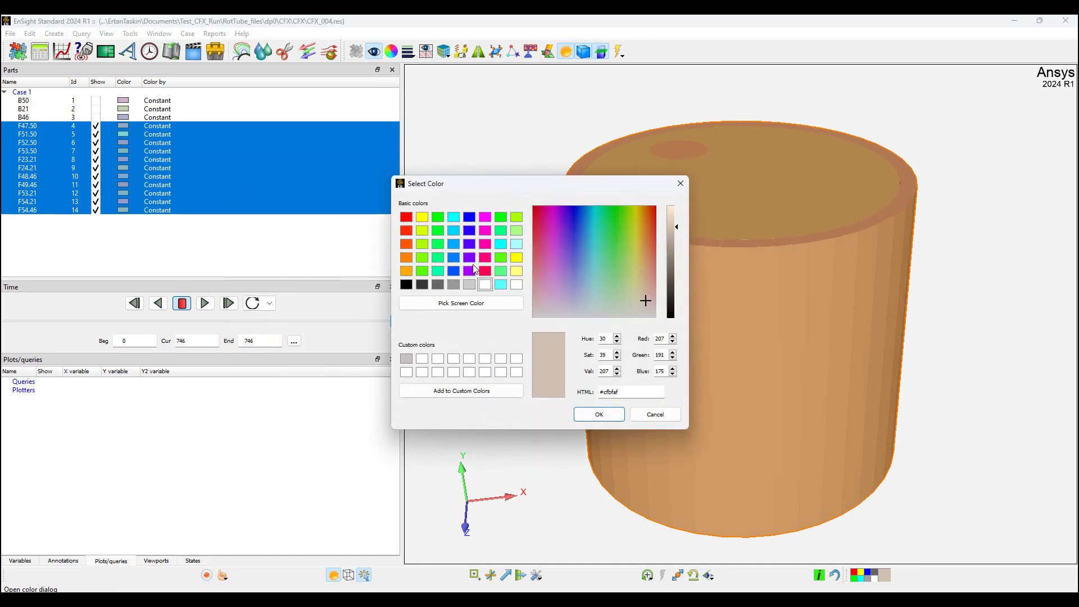
{"action": "left_click", "coordinate": [469, 285]}
{"action": "left_click", "coordinate": [597, 415]}
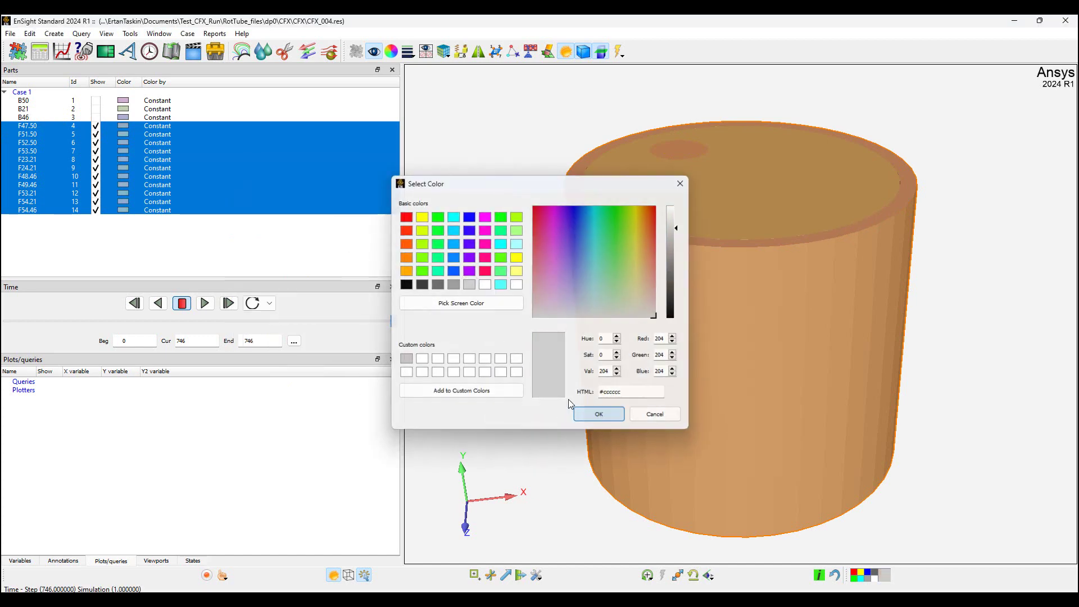
Make the selected F parts transparent
{"action": "right_click", "coordinate": [240, 154]}
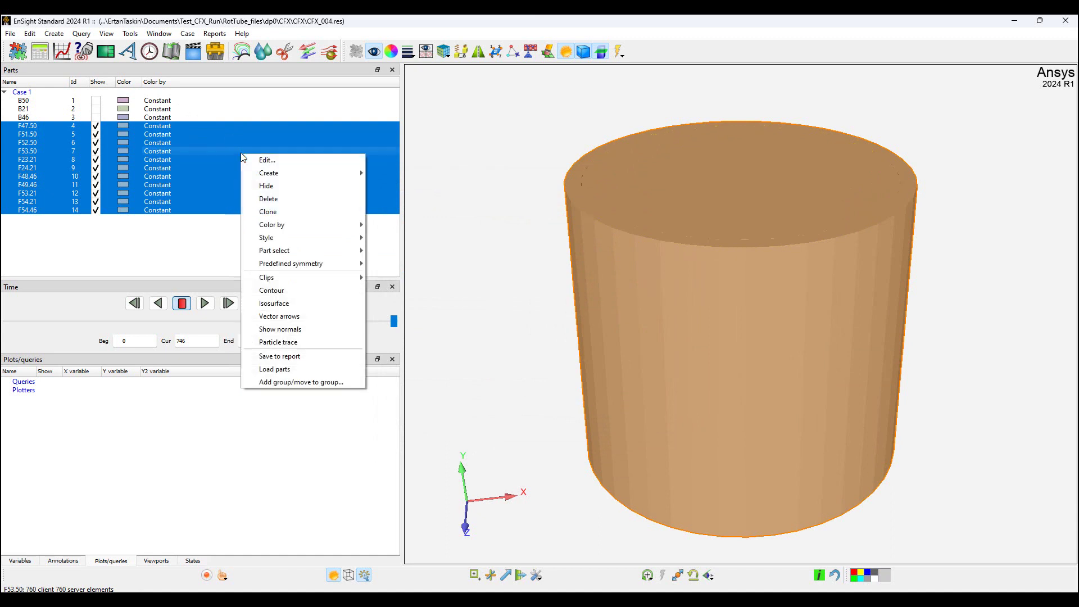
{"action": "mouse_move", "coordinate": [275, 226]}
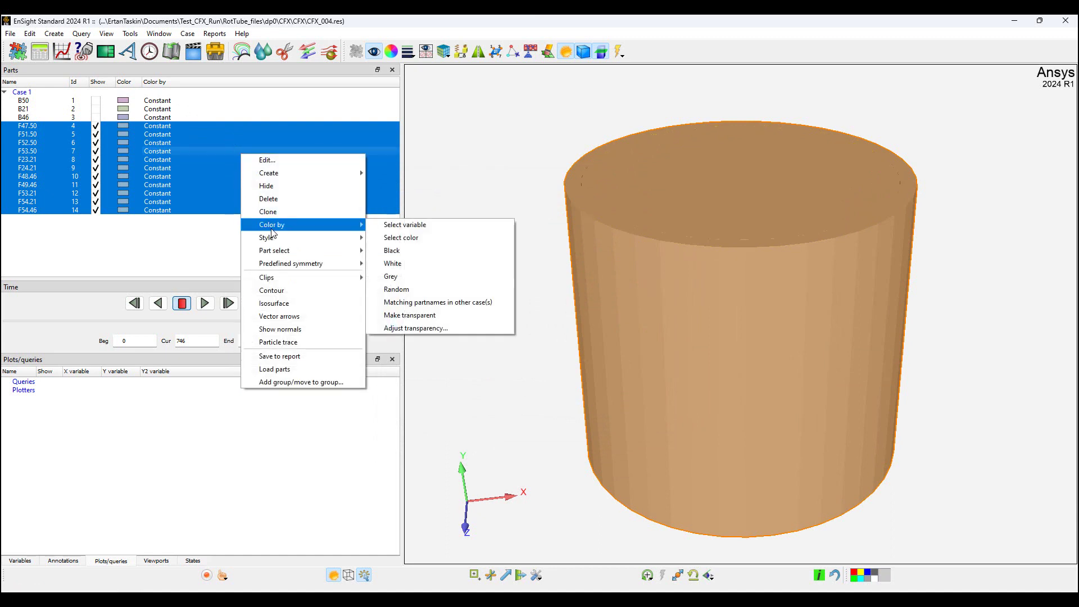
{"action": "left_click", "coordinate": [435, 317]}
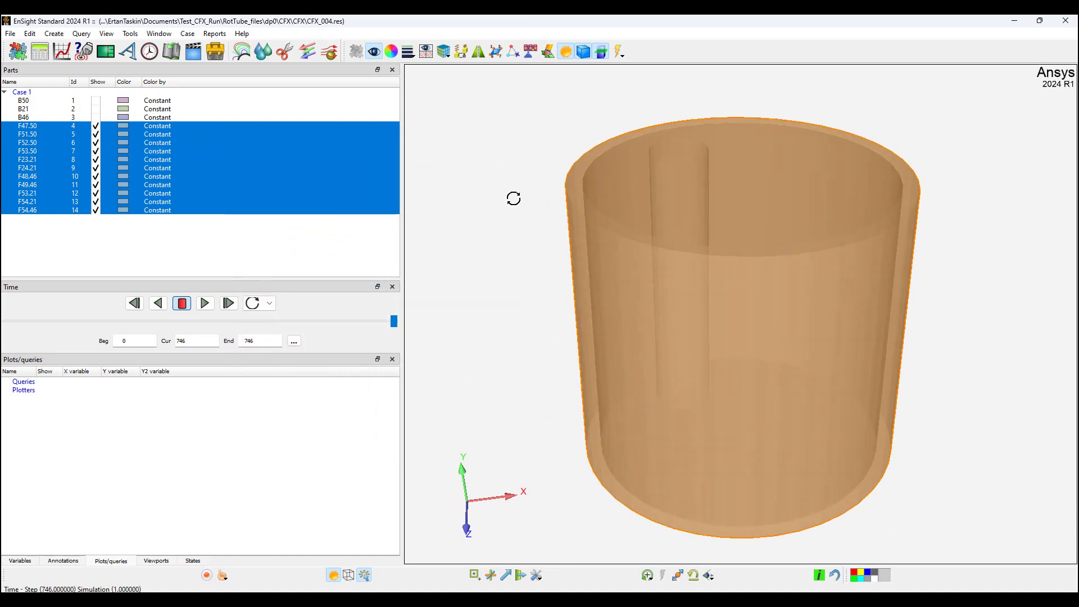
Clear the selection, look into the tube's opening, and play the transient forward
{"action": "left_click", "coordinate": [513, 208]}
{"action": "left_click_drag", "start_coordinate": [511, 233], "coordinate": [511, 270]}
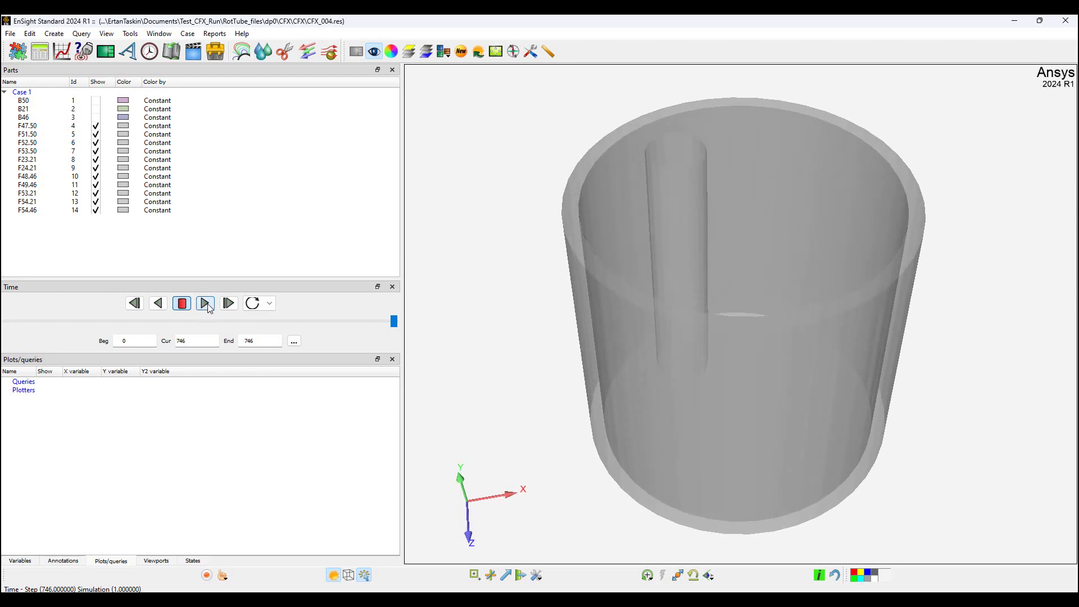
{"action": "left_click", "coordinate": [205, 303]}
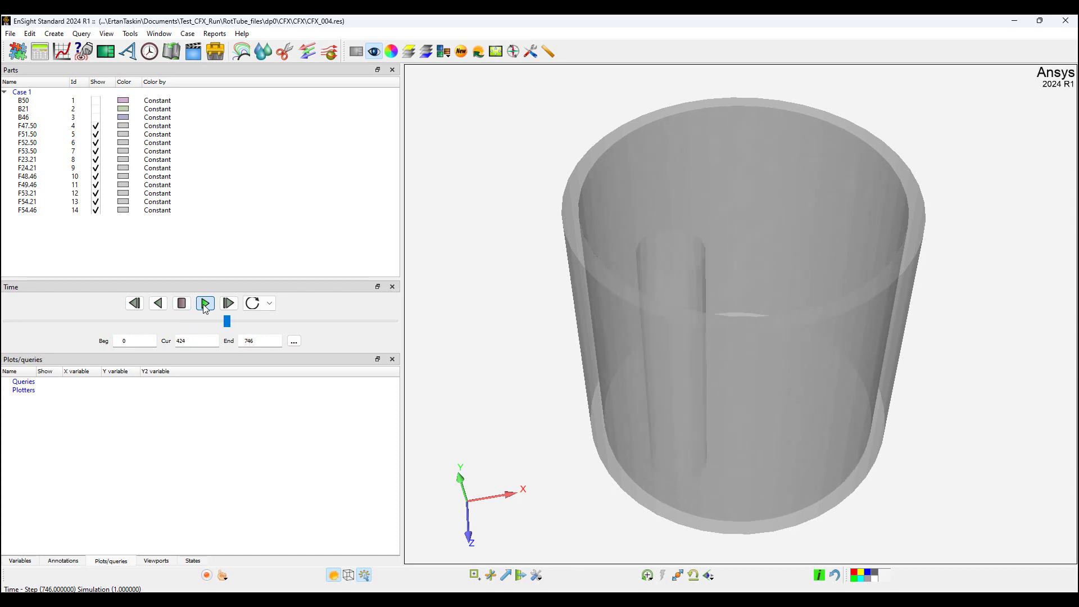
Stop playback at step 442, hide parts F47.50–F54.46 and stand the B46 tube upright
{"action": "left_click", "coordinate": [181, 303]}
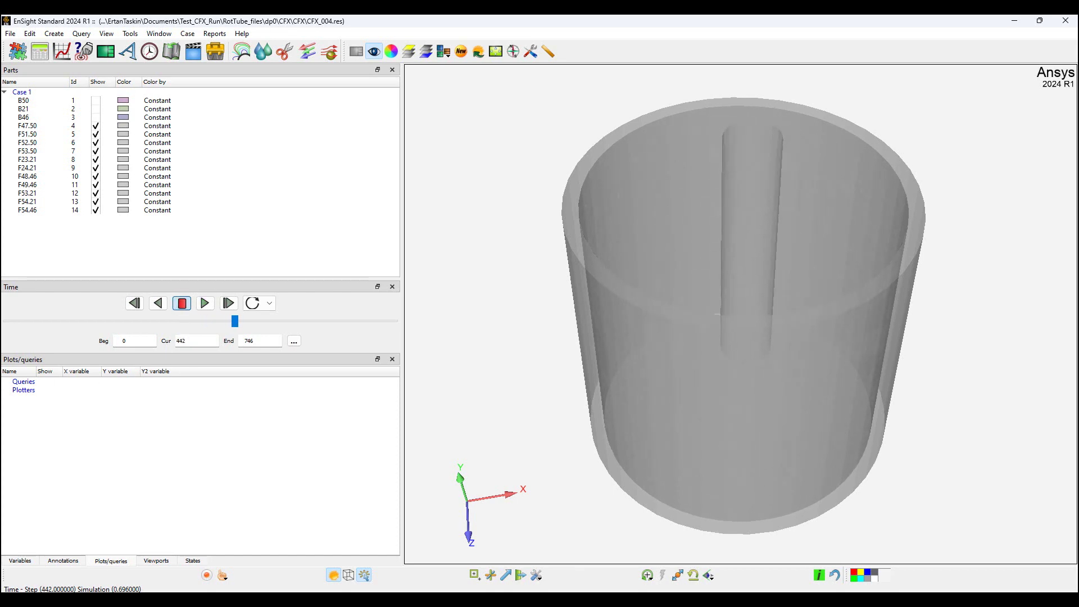
{"action": "left_click", "coordinate": [159, 193]}
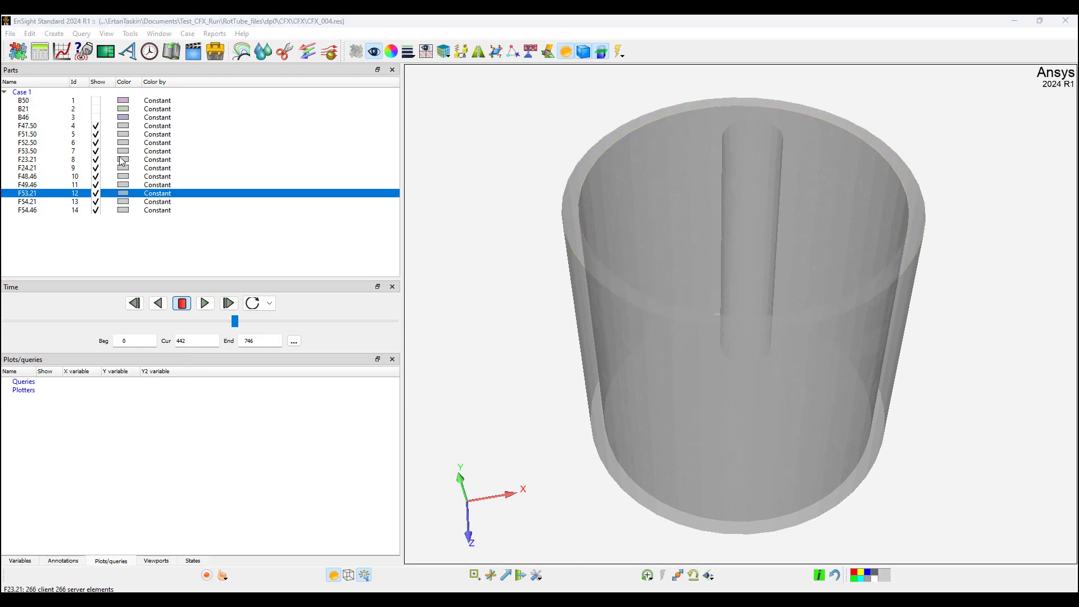
{"action": "left_click", "coordinate": [28, 118]}
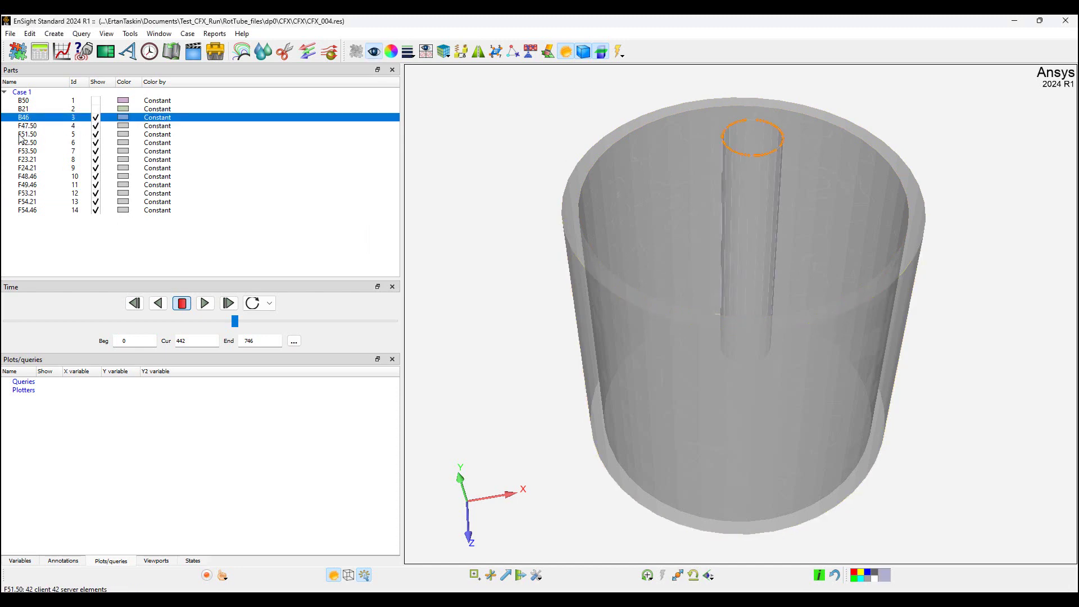
{"action": "left_click", "coordinate": [34, 127]}
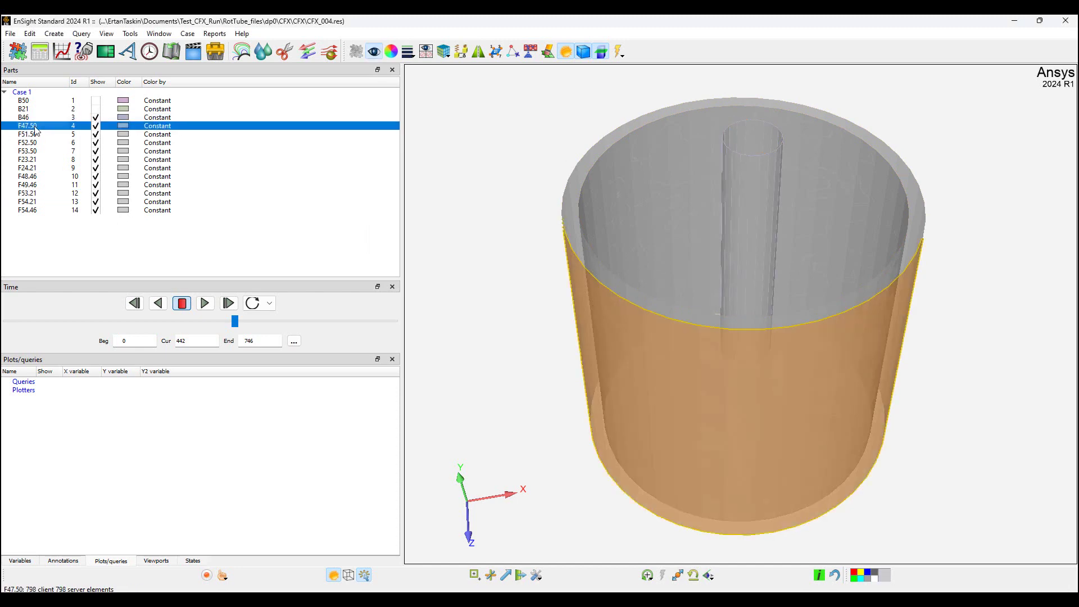
{"action": "left_click", "coordinate": [41, 213], "text": "shift"}
{"action": "right_click", "coordinate": [40, 211]}
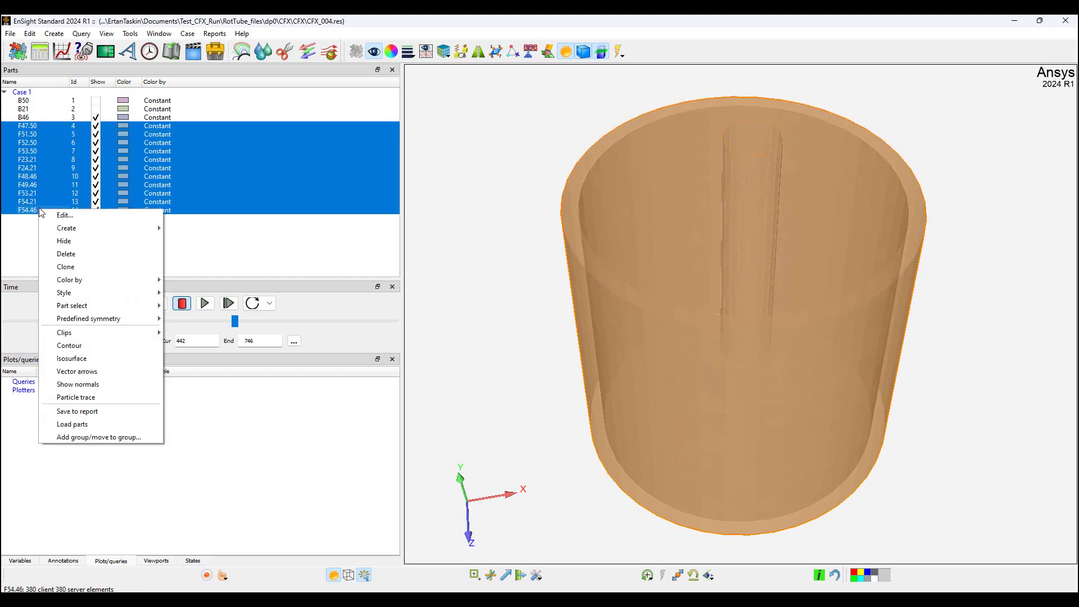
{"action": "left_click", "coordinate": [86, 241]}
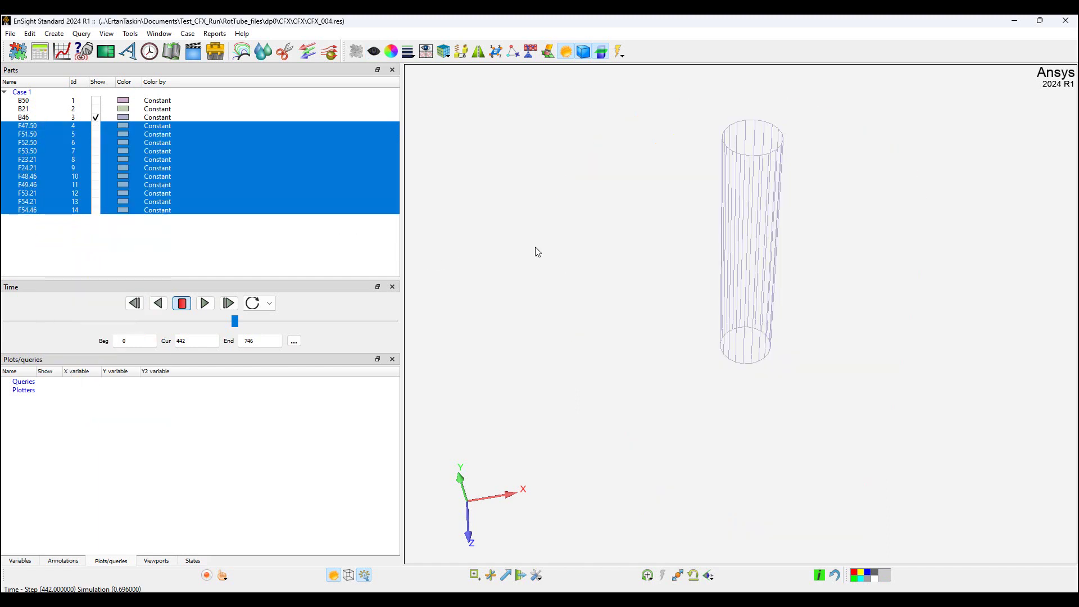
{"action": "left_click_drag", "start_coordinate": [538, 252], "coordinate": [527, 159]}
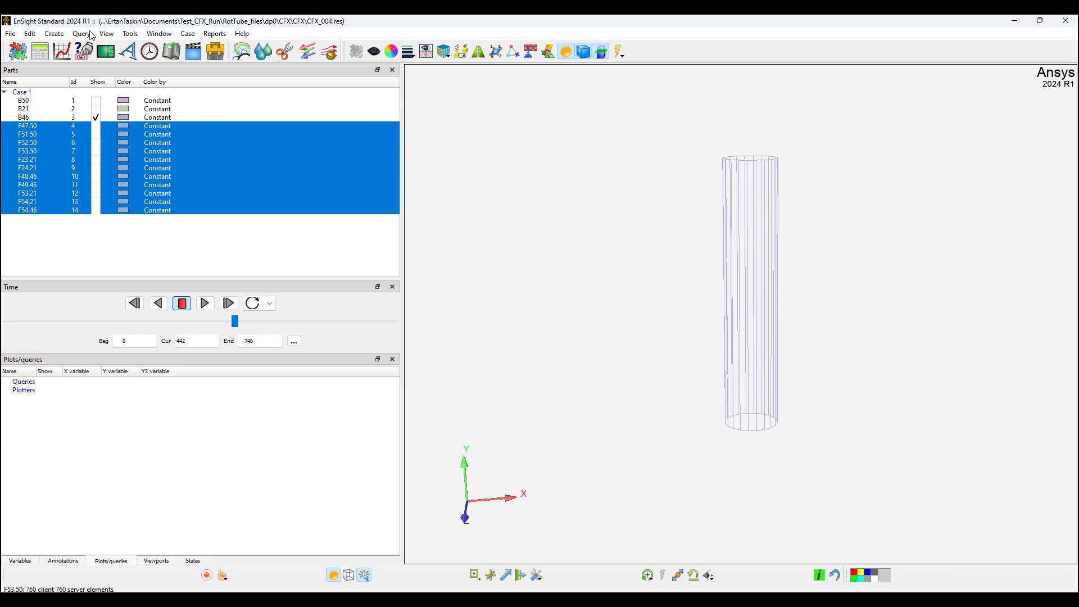
Start a new clip from the Create menu and set its tool to Line
{"action": "left_click", "coordinate": [55, 34]}
{"action": "left_click", "coordinate": [55, 35]}
{"action": "left_click", "coordinate": [55, 35]}
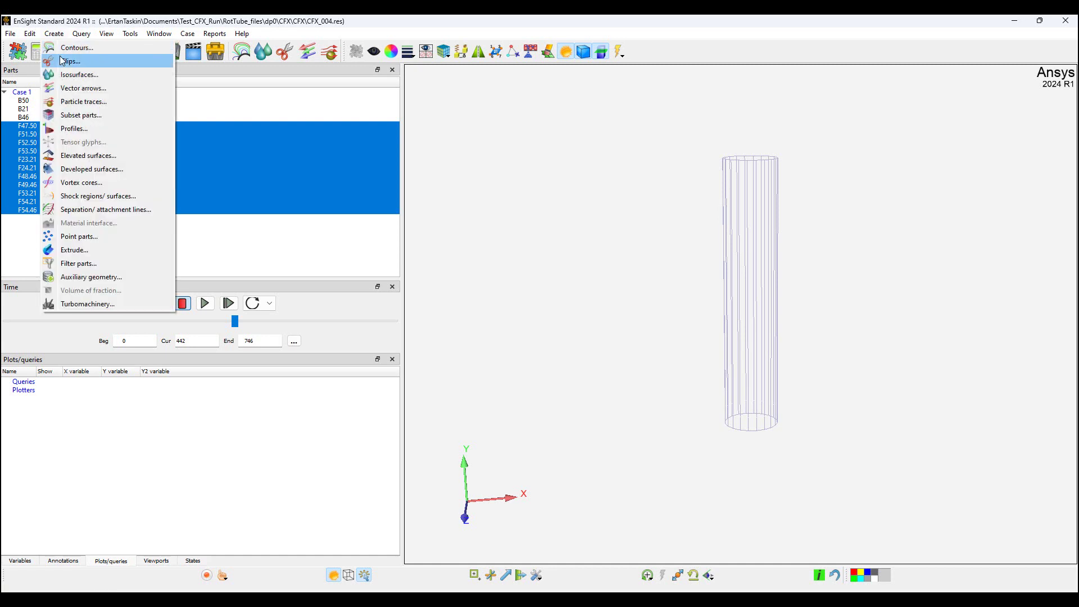
{"action": "left_click", "coordinate": [71, 63]}
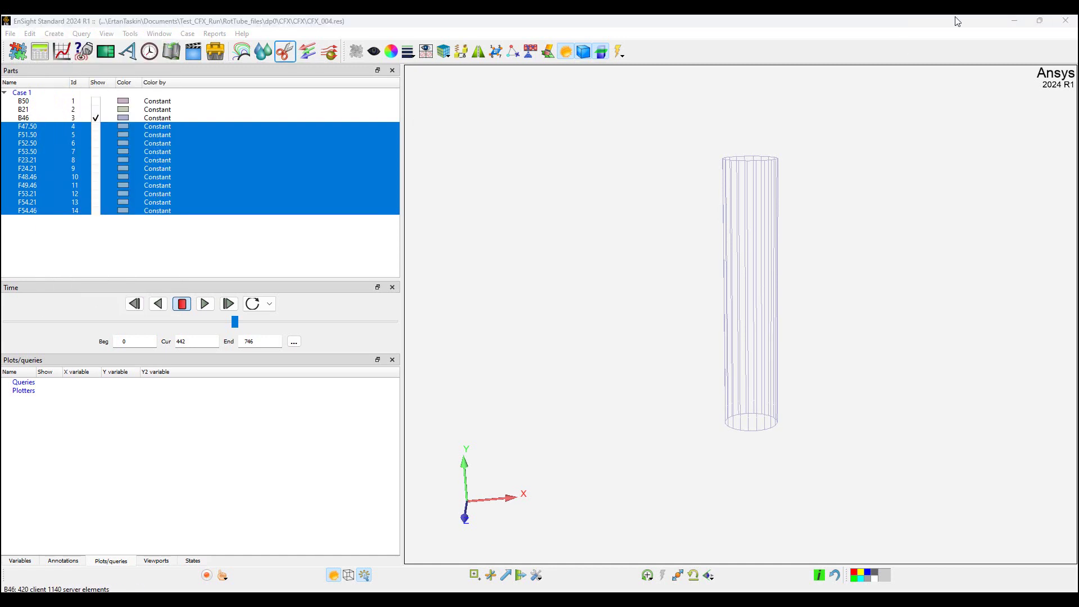
{"action": "left_click_drag", "start_coordinate": [997, 106], "coordinate": [368, 91]}
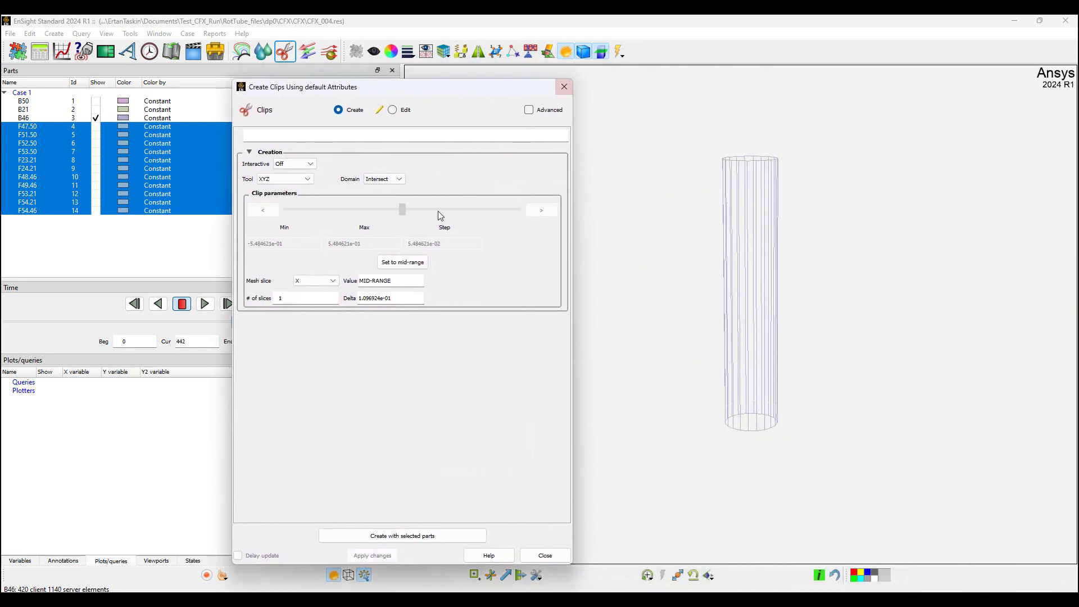
{"action": "left_click", "coordinate": [308, 180]}
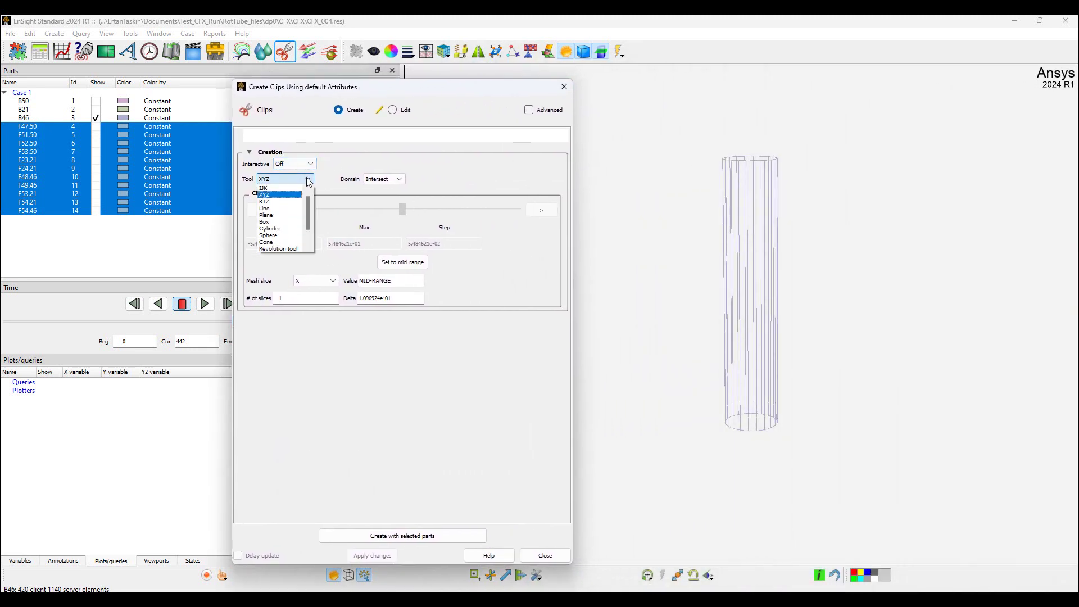
{"action": "left_click", "coordinate": [271, 209]}
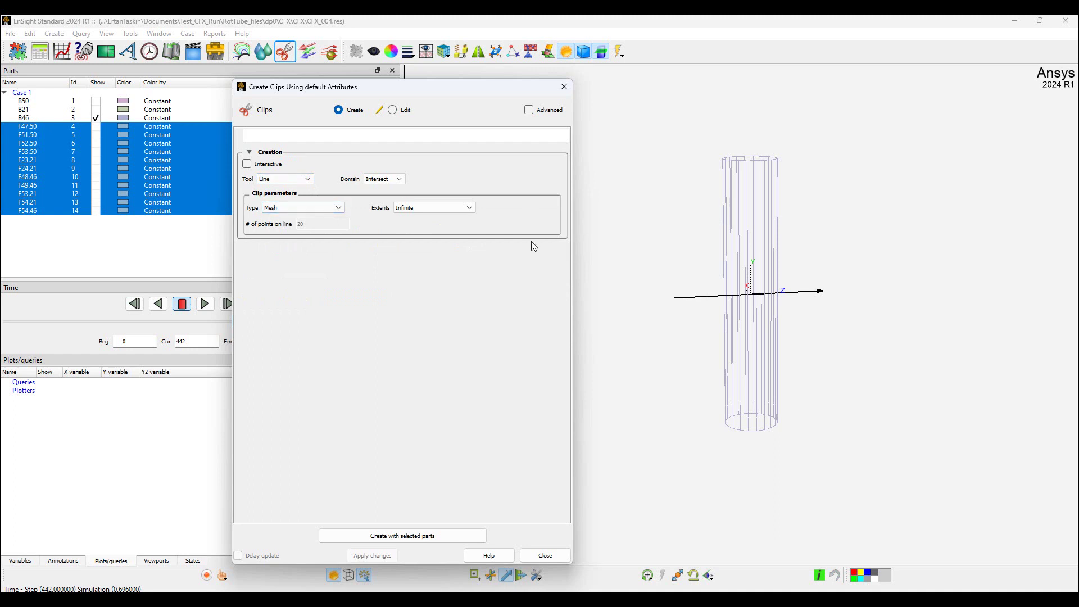
Turn the clip line in the viewport so it runs vertically along Z
{"action": "left_click_drag", "start_coordinate": [453, 96], "coordinate": [407, 102]}
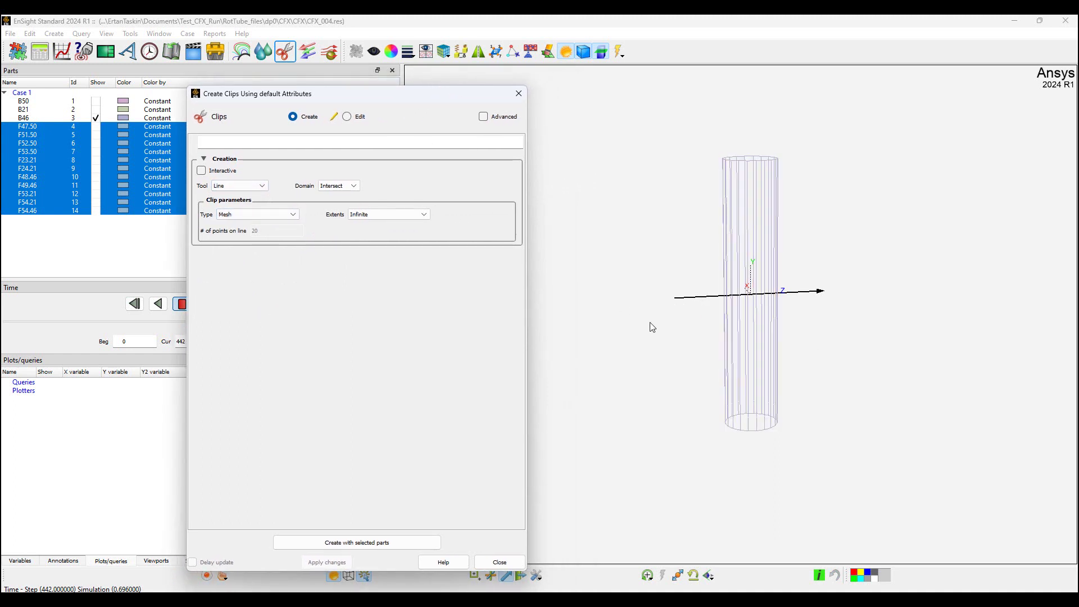
{"action": "left_click", "coordinate": [676, 297]}
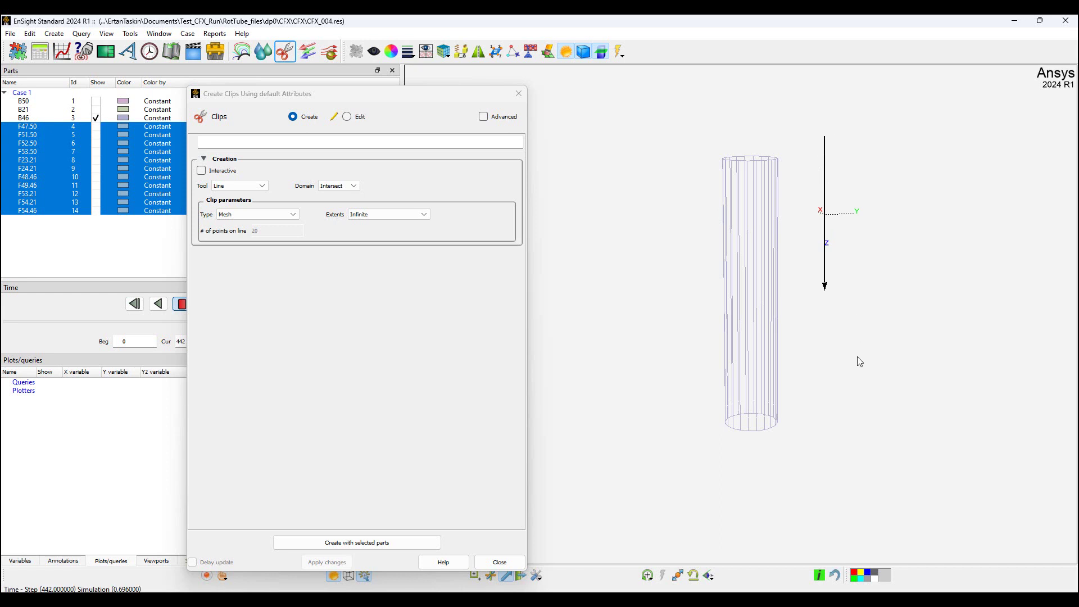
{"action": "left_click_drag", "start_coordinate": [840, 350], "coordinate": [830, 348]}
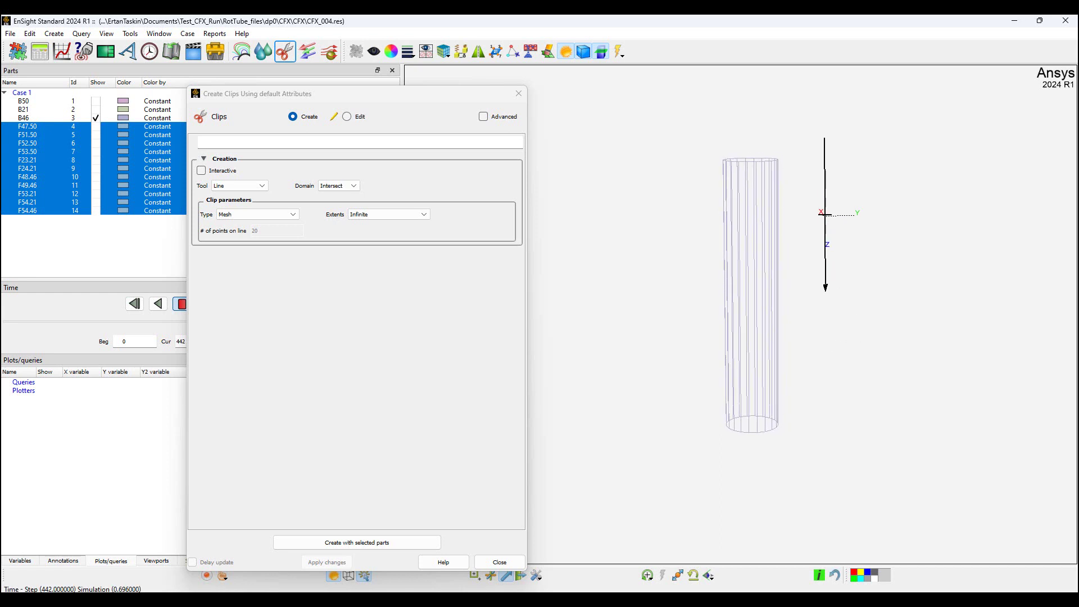
Rotate and zoom the view until the whole inner tube fits on screen
{"action": "left_click", "coordinate": [747, 220]}
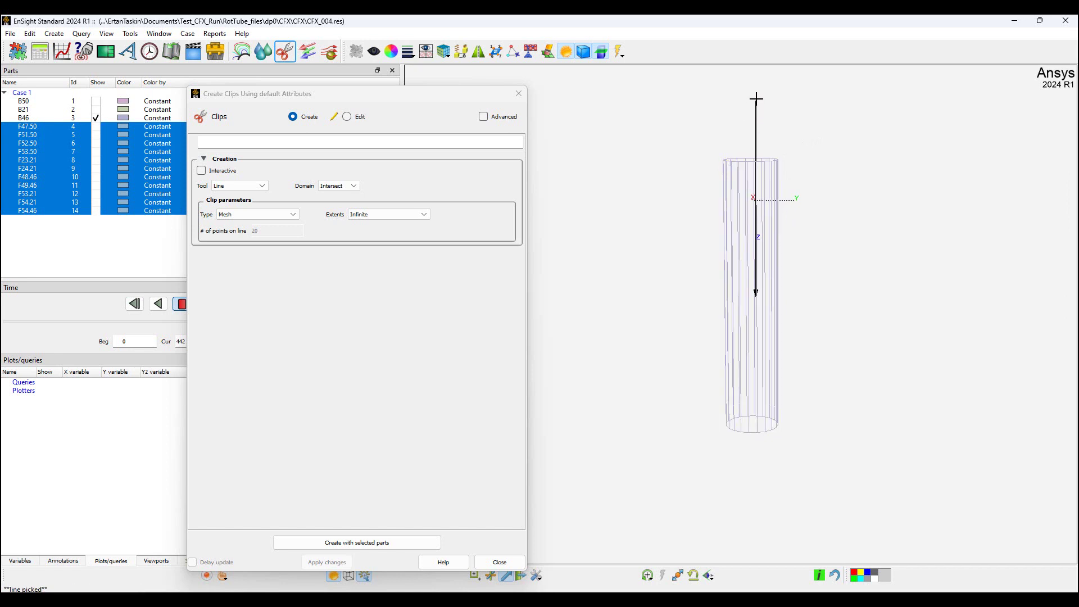
{"action": "left_click_drag", "start_coordinate": [725, 162], "coordinate": [701, 121]}
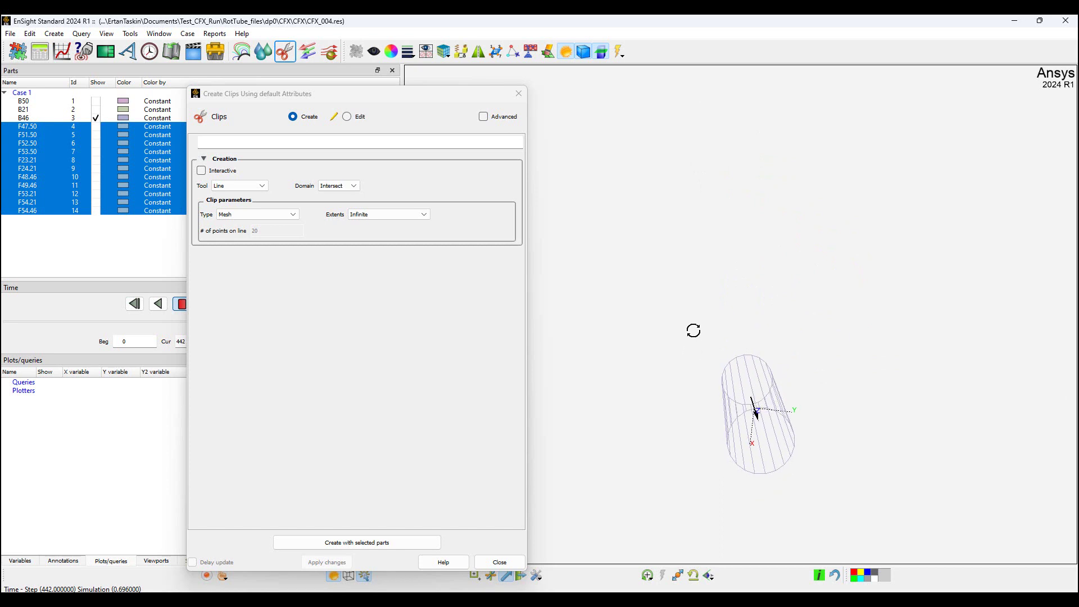
{"action": "left_click_drag", "start_coordinate": [694, 330], "coordinate": [662, 359]}
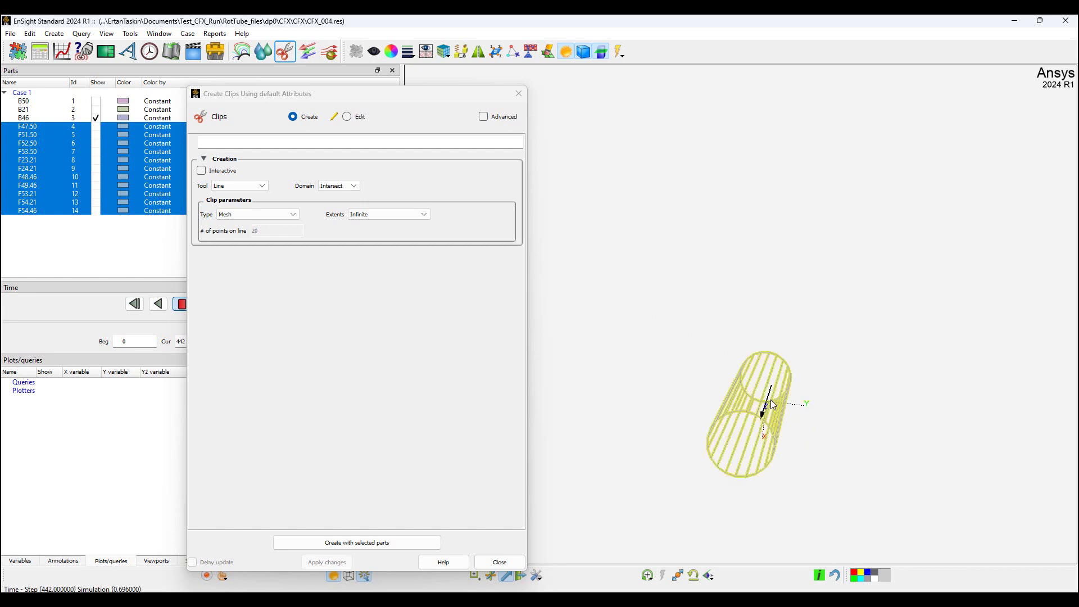
{"action": "left_click_drag", "start_coordinate": [689, 380], "coordinate": [671, 331]}
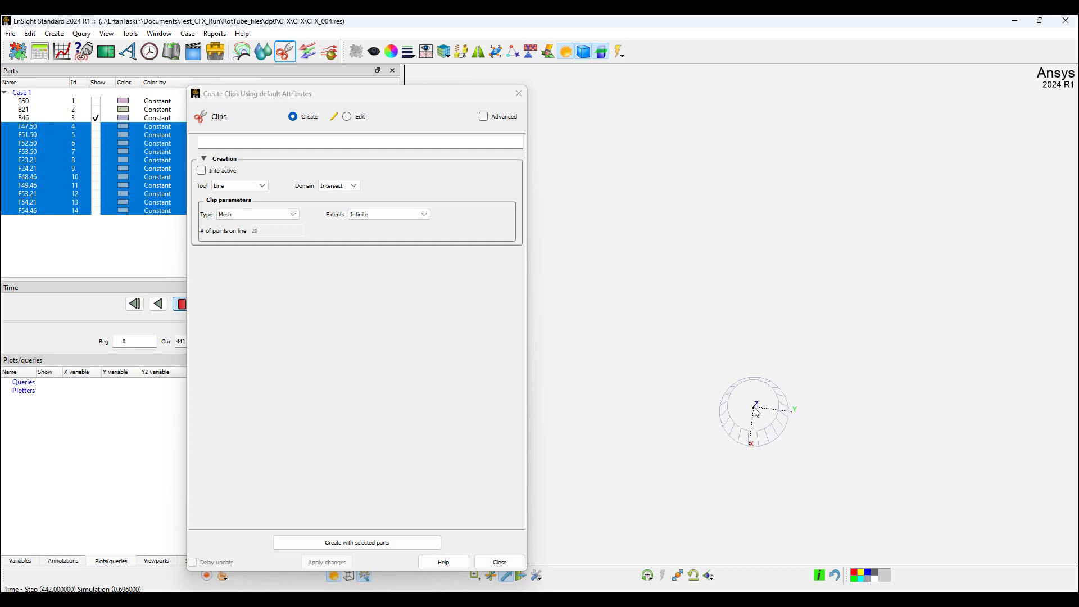
{"action": "left_click_drag", "start_coordinate": [755, 413], "coordinate": [762, 430]}
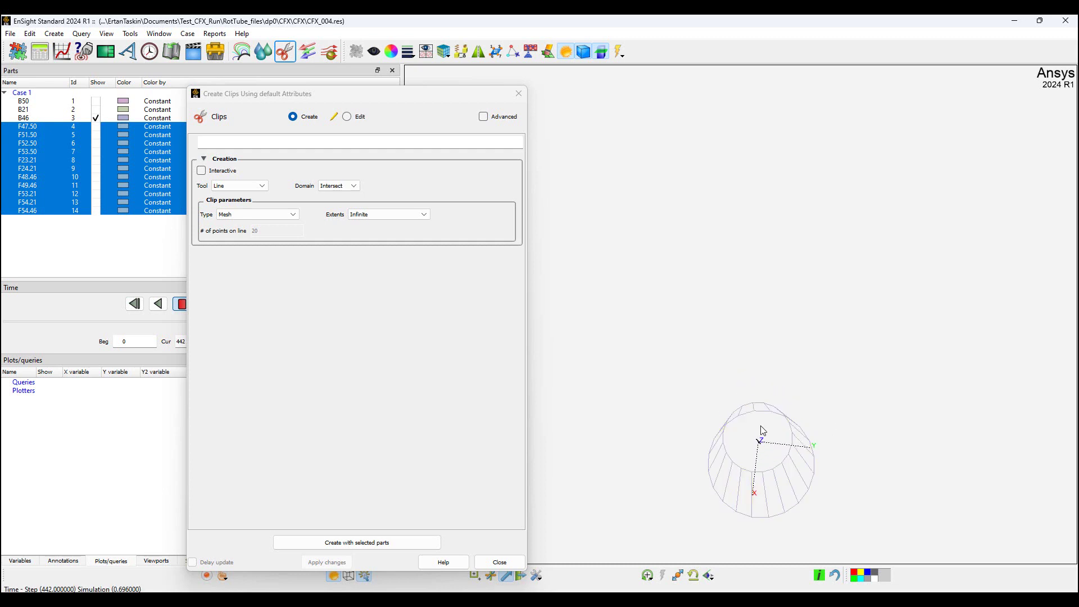
{"action": "left_click_drag", "start_coordinate": [769, 388], "coordinate": [766, 374]}
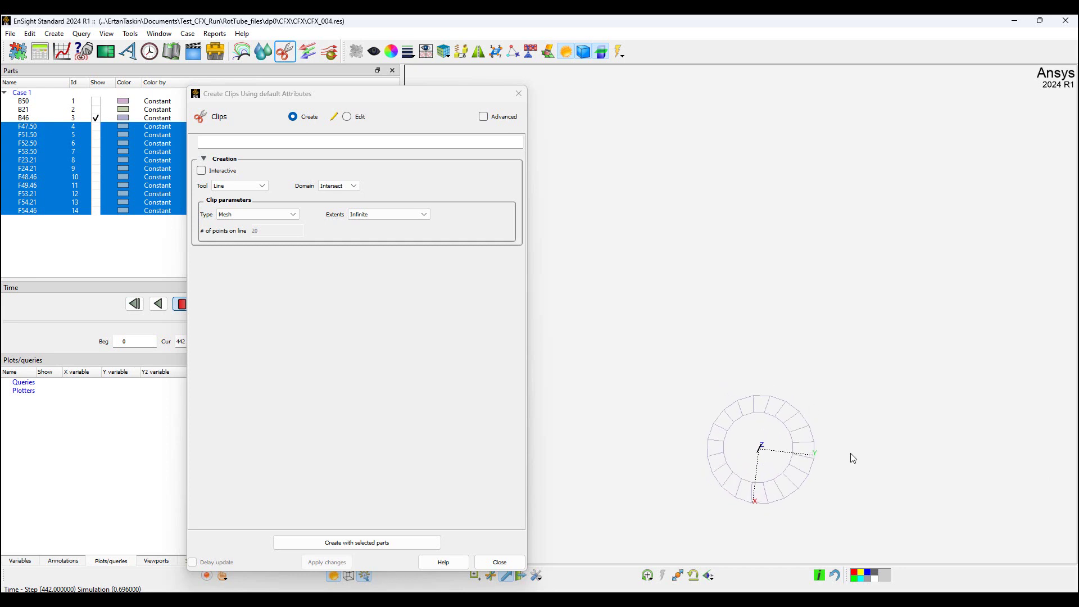
{"action": "left_click_drag", "start_coordinate": [851, 457], "coordinate": [839, 581]}
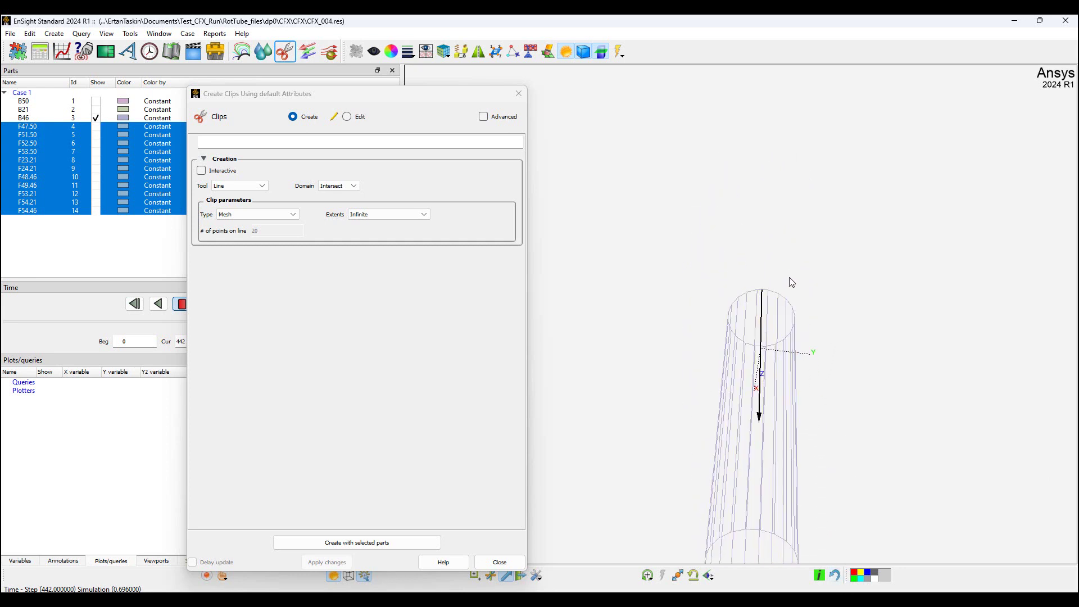
{"action": "left_click_drag", "start_coordinate": [787, 282], "coordinate": [797, 407]}
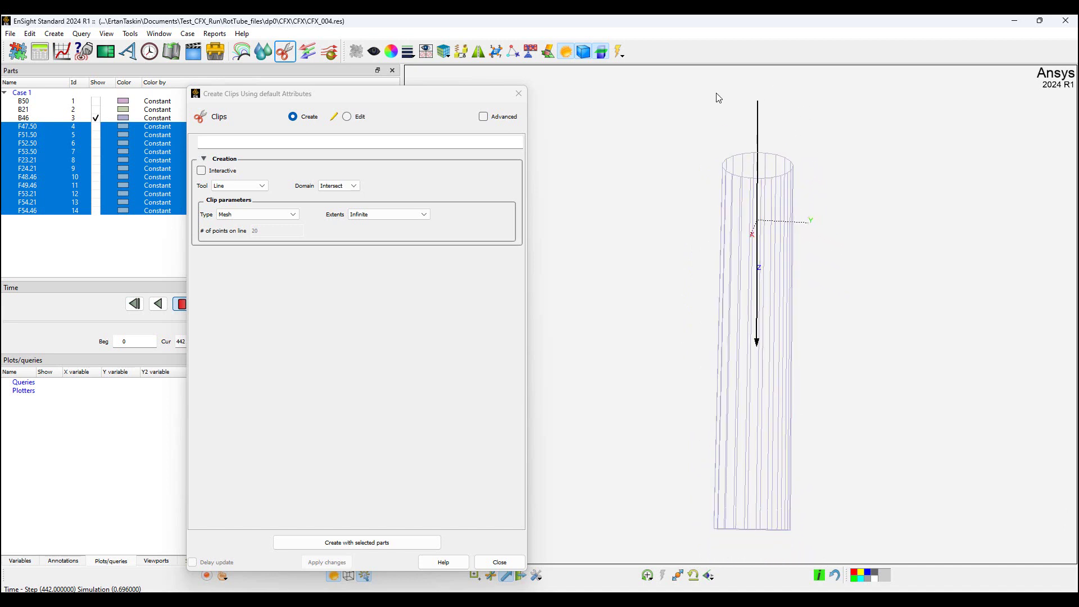
{"action": "right_click_drag", "start_coordinate": [763, 124], "coordinate": [751, 190]}
Deselect the F parts and drag the clip line onto the tube's central axis, spanning its height
{"action": "left_click", "coordinate": [750, 187]}
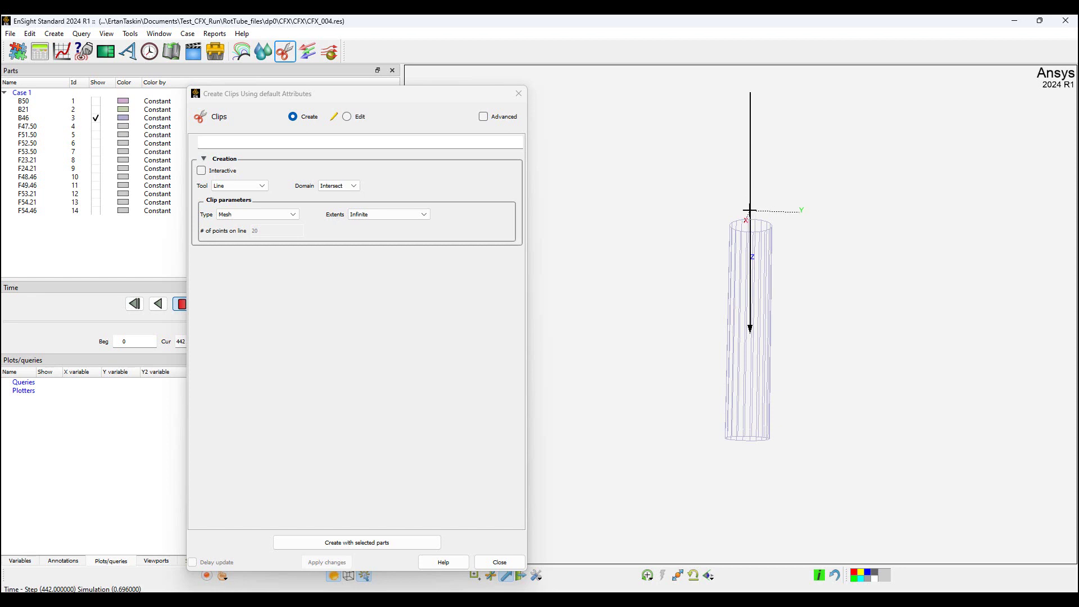
{"action": "left_click_drag", "start_coordinate": [749, 211], "coordinate": [750, 337]}
{"action": "left_click_drag", "start_coordinate": [819, 305], "coordinate": [803, 212]}
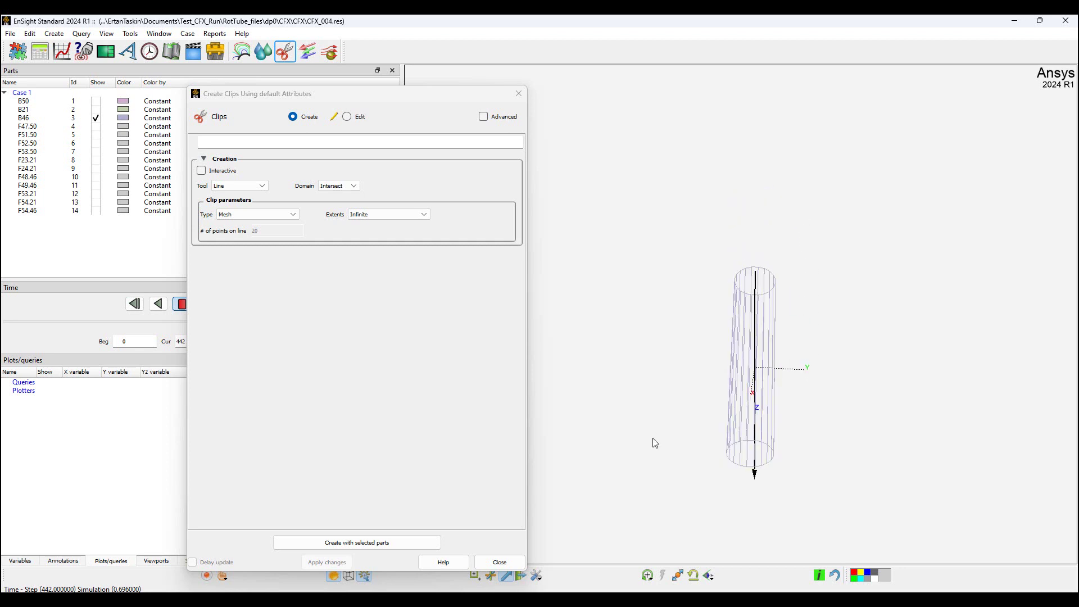
{"action": "left_click_drag", "start_coordinate": [690, 454], "coordinate": [688, 297]}
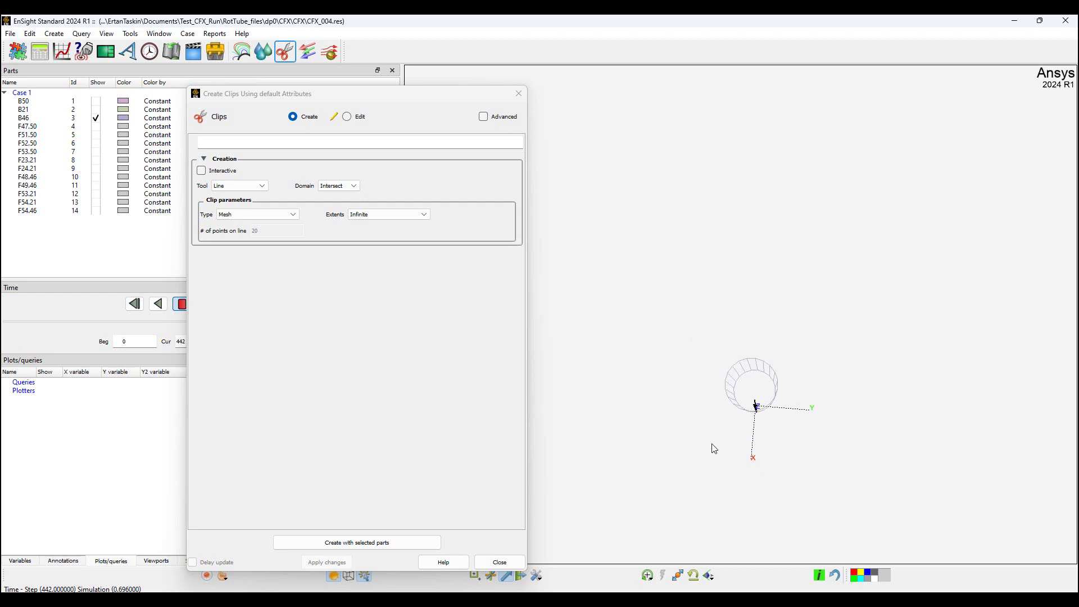
{"action": "left_click_drag", "start_coordinate": [714, 449], "coordinate": [702, 166]}
{"action": "left_click_drag", "start_coordinate": [717, 451], "coordinate": [696, 137]}
{"action": "left_click_drag", "start_coordinate": [699, 255], "coordinate": [753, 154]}
{"action": "left_click_drag", "start_coordinate": [779, 246], "coordinate": [781, 264]}
{"action": "left_click_drag", "start_coordinate": [804, 325], "coordinate": [810, 233]}
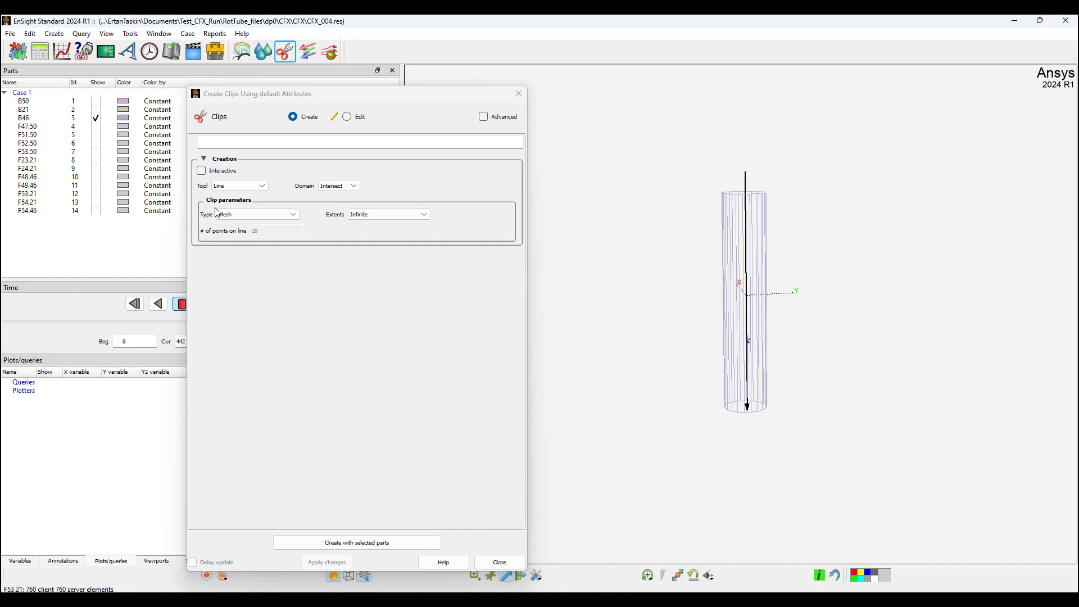
Create the Clip_mesh_line part from B46 with the line tool, then close the Clips dialog
{"action": "left_click", "coordinate": [23, 118]}
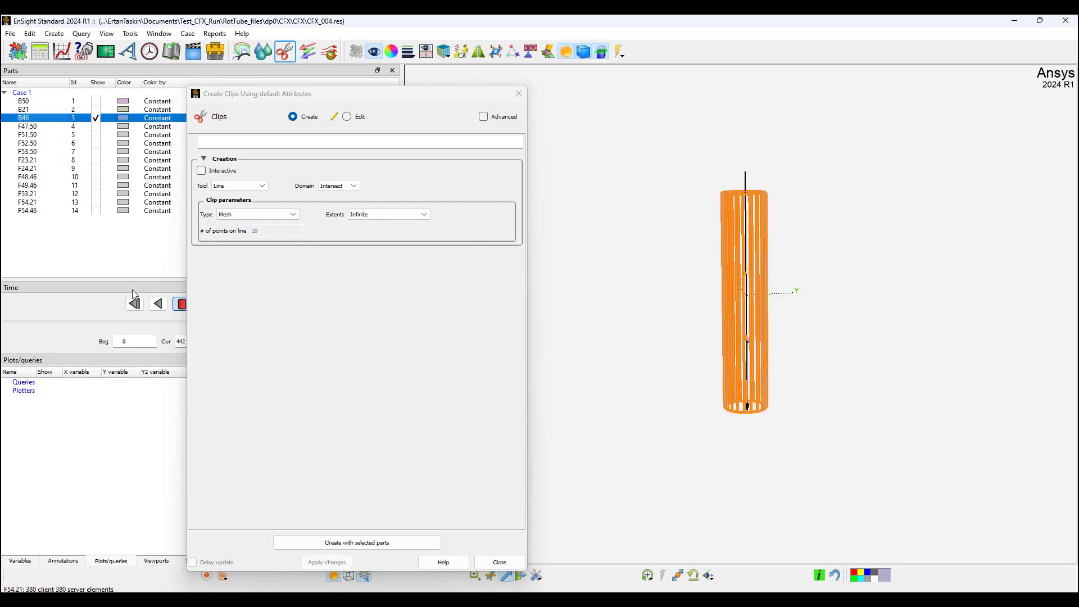
{"action": "left_click", "coordinate": [387, 543]}
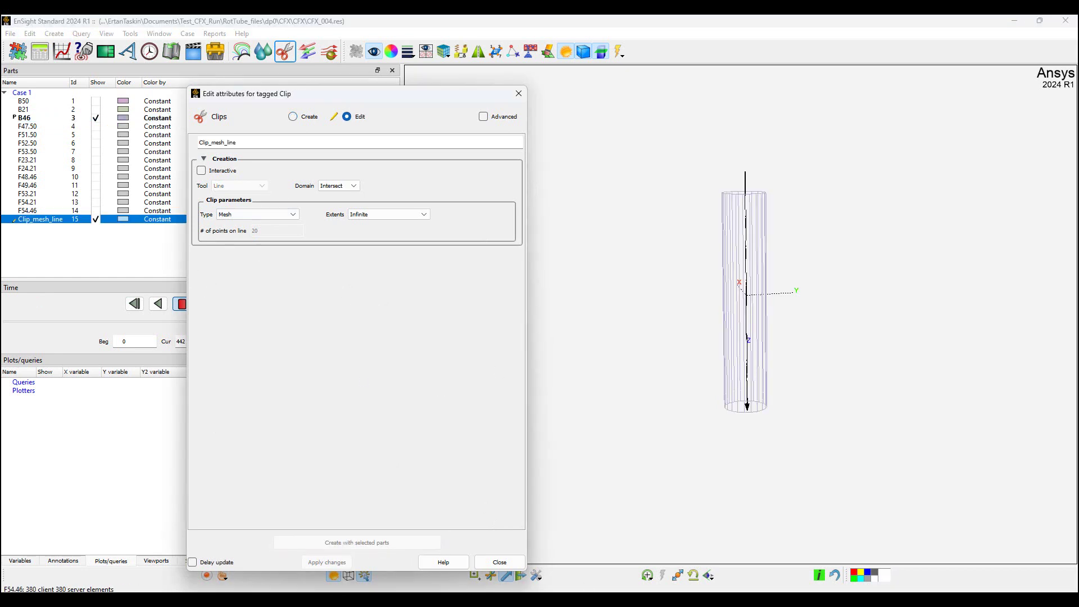
{"action": "left_click", "coordinate": [500, 563]}
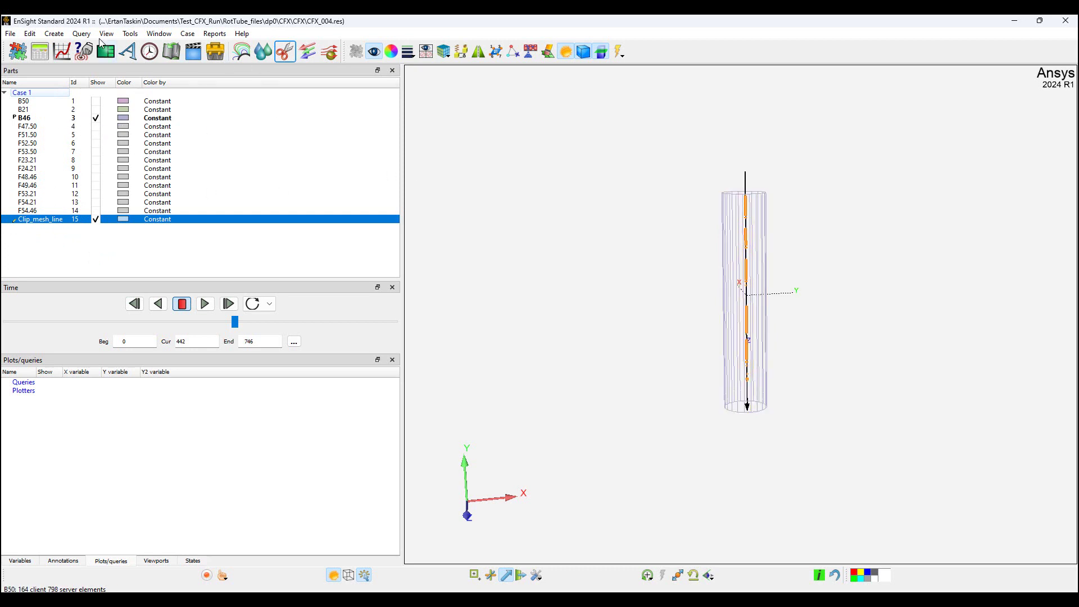
Turn off the line tool's visibility in the viewport
{"action": "left_click", "coordinate": [127, 35]}
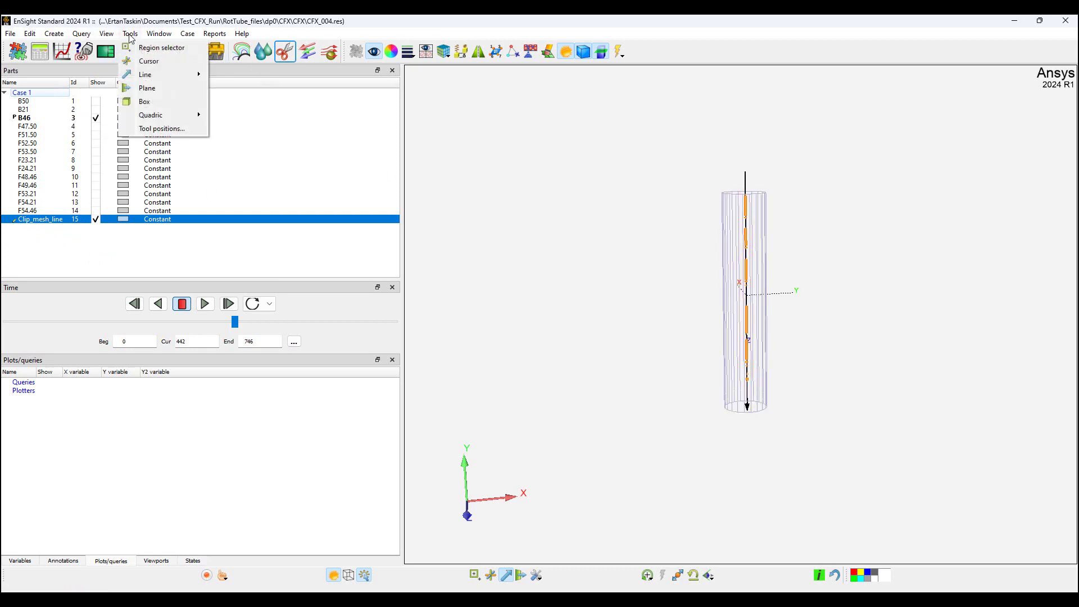
{"action": "left_click", "coordinate": [230, 75]}
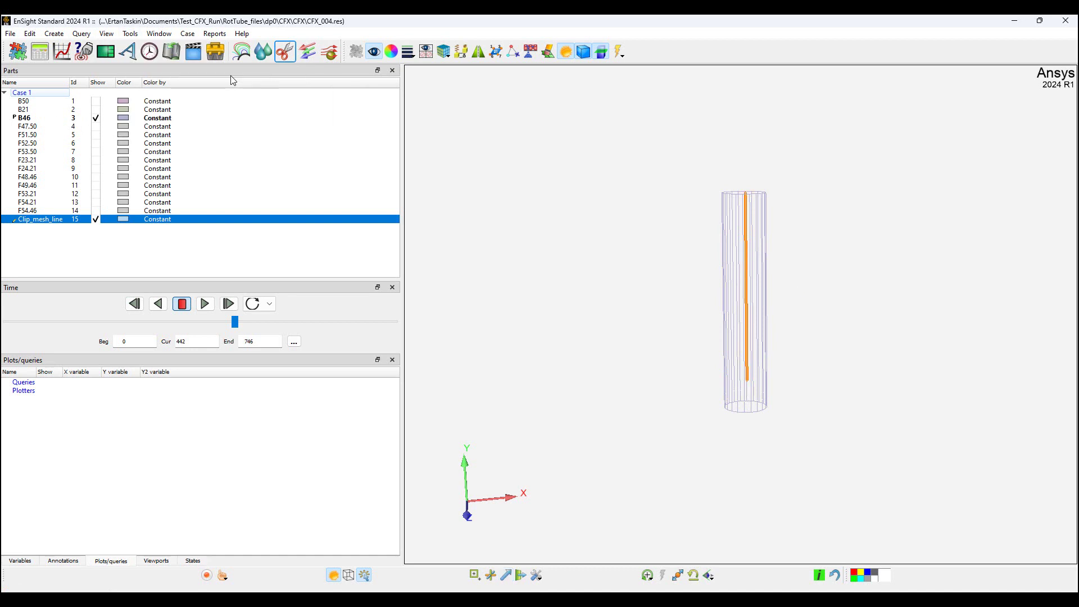
{"action": "left_click_drag", "start_coordinate": [570, 323], "coordinate": [583, 301]}
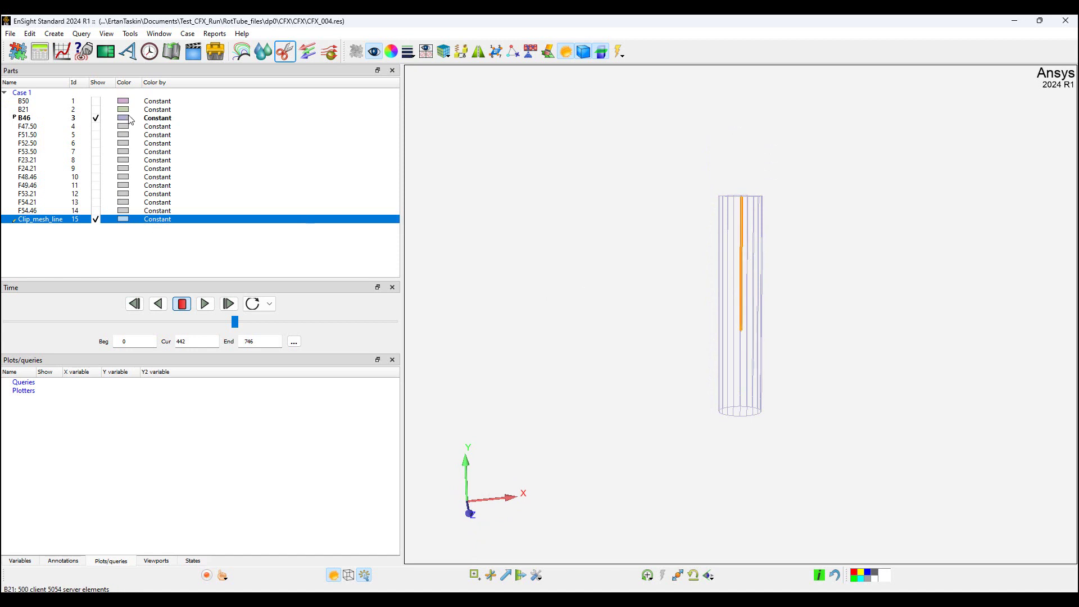
Colour Clip_mesh_line black while B46 is hidden, then show B46 again
{"action": "left_click", "coordinate": [95, 118]}
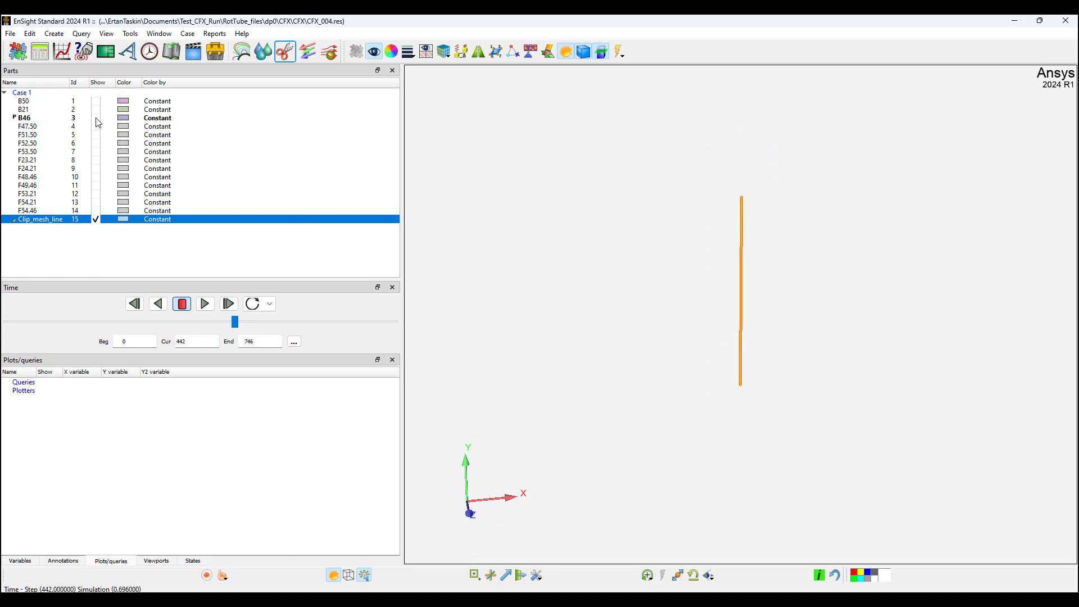
{"action": "left_click", "coordinate": [545, 297]}
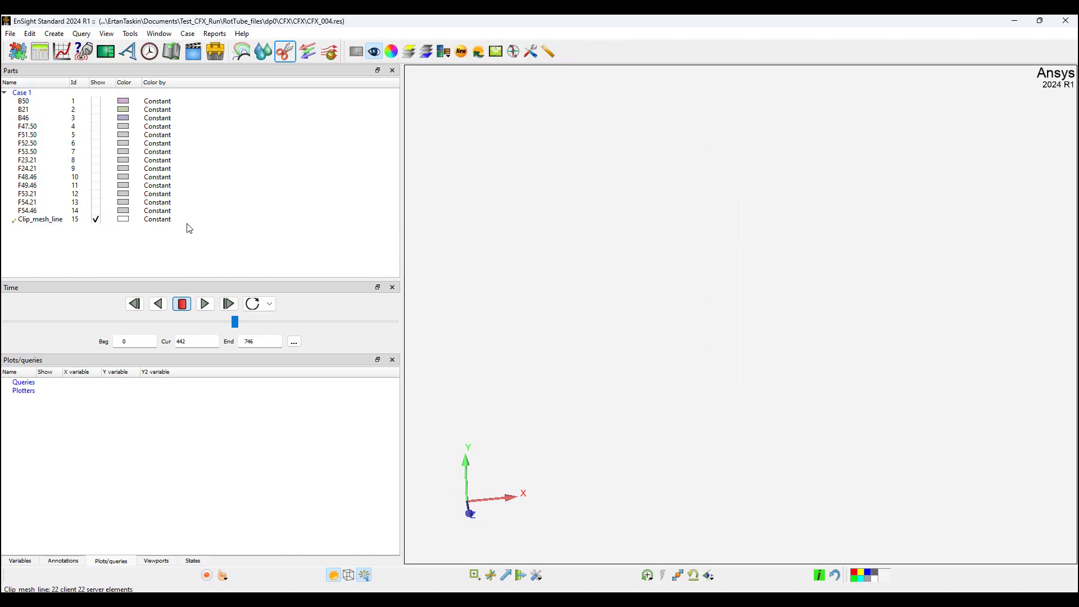
{"action": "left_click", "coordinate": [152, 224]}
{"action": "right_click", "coordinate": [149, 220]}
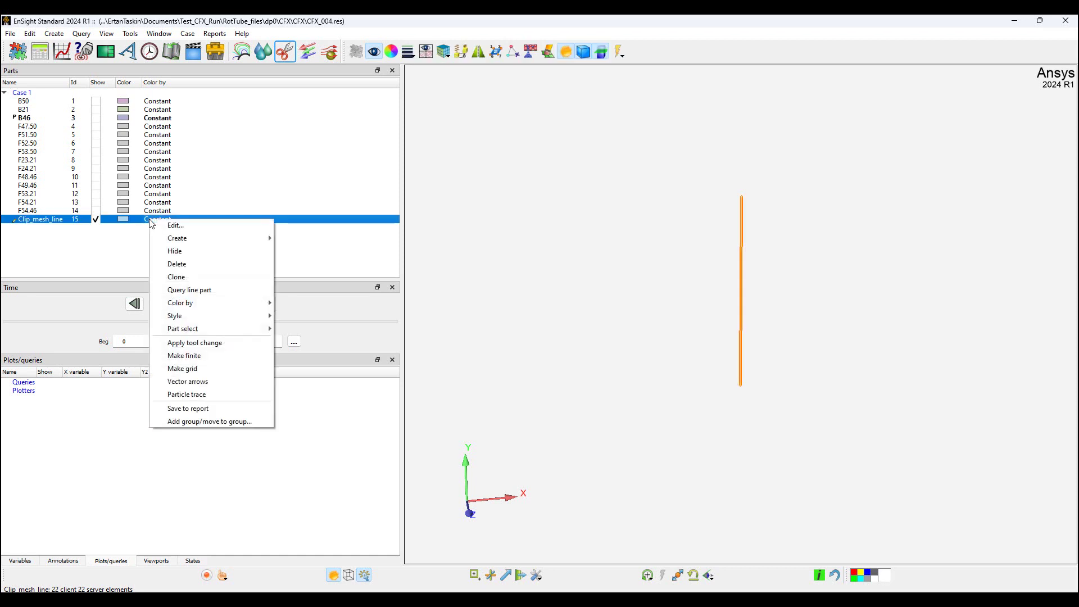
{"action": "mouse_move", "coordinate": [190, 304]}
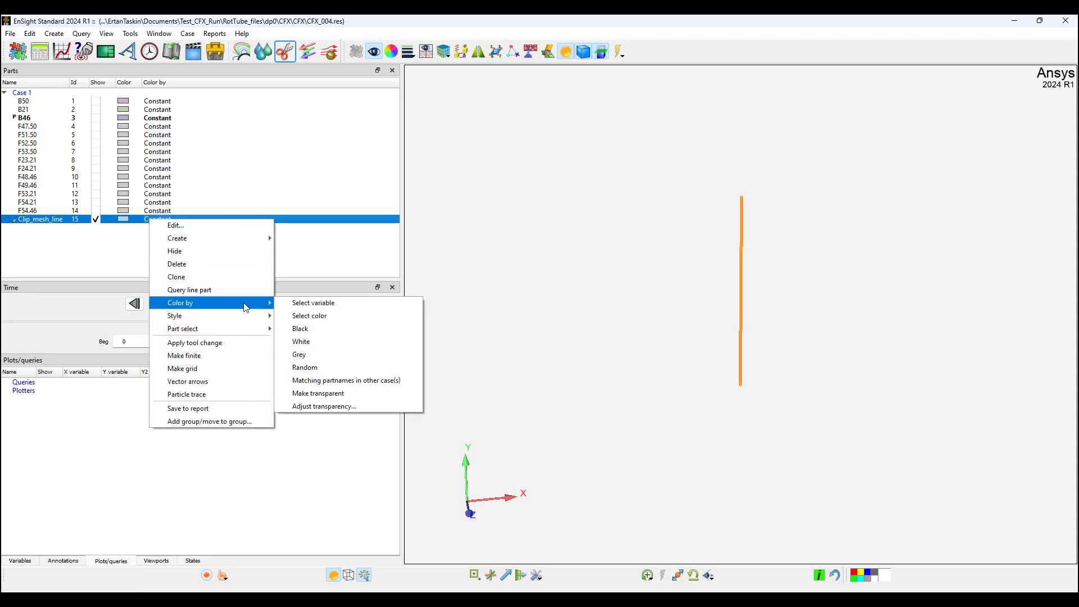
{"action": "left_click", "coordinate": [306, 330]}
{"action": "left_click", "coordinate": [571, 289]}
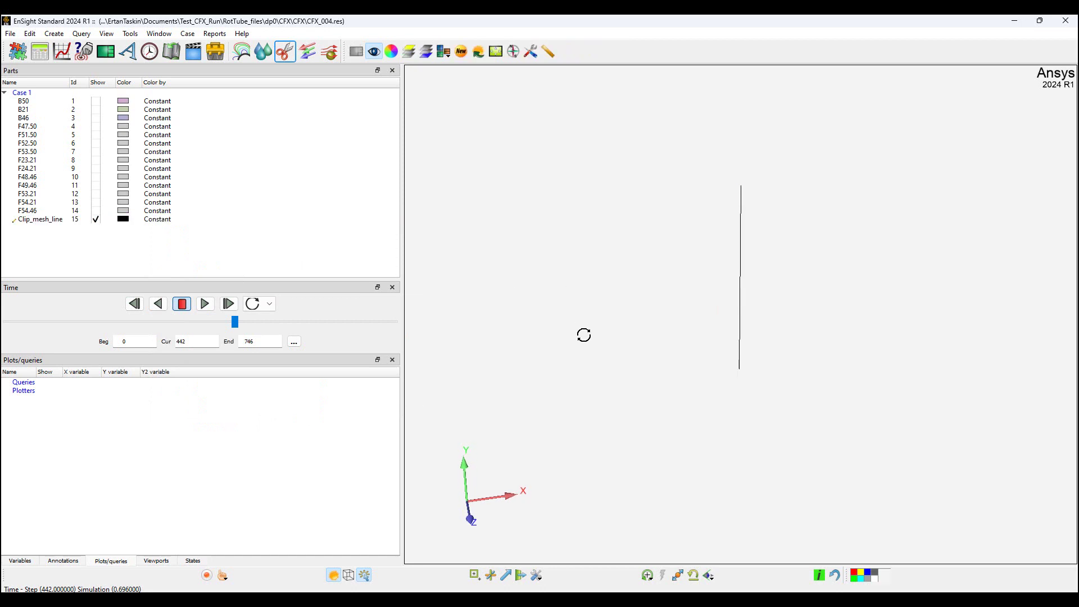
{"action": "left_click_drag", "start_coordinate": [579, 311], "coordinate": [571, 316]}
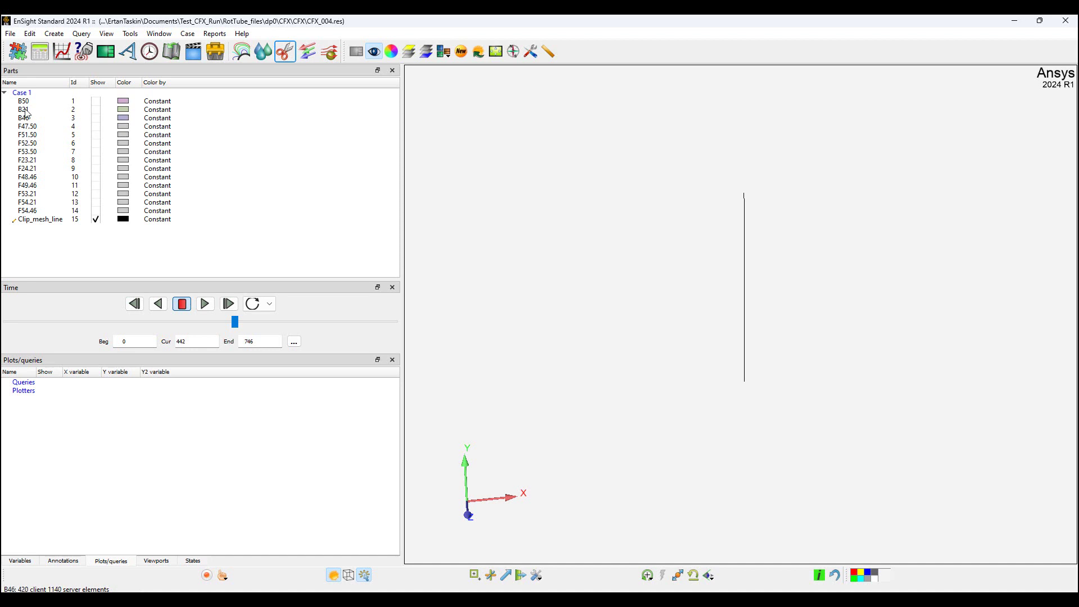
{"action": "left_click", "coordinate": [97, 118]}
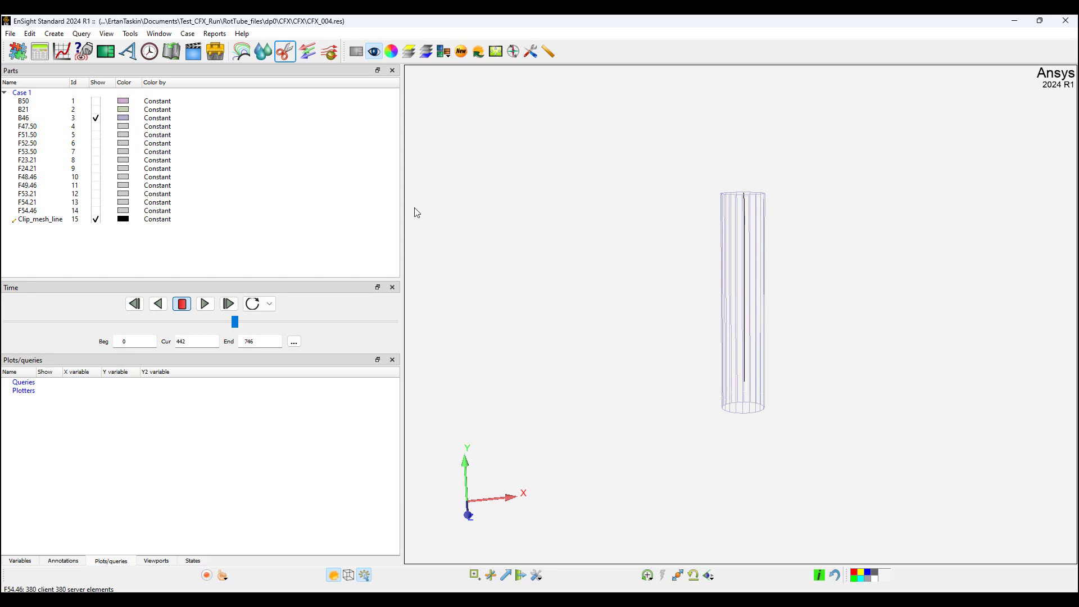
{"action": "left_click", "coordinate": [56, 220]}
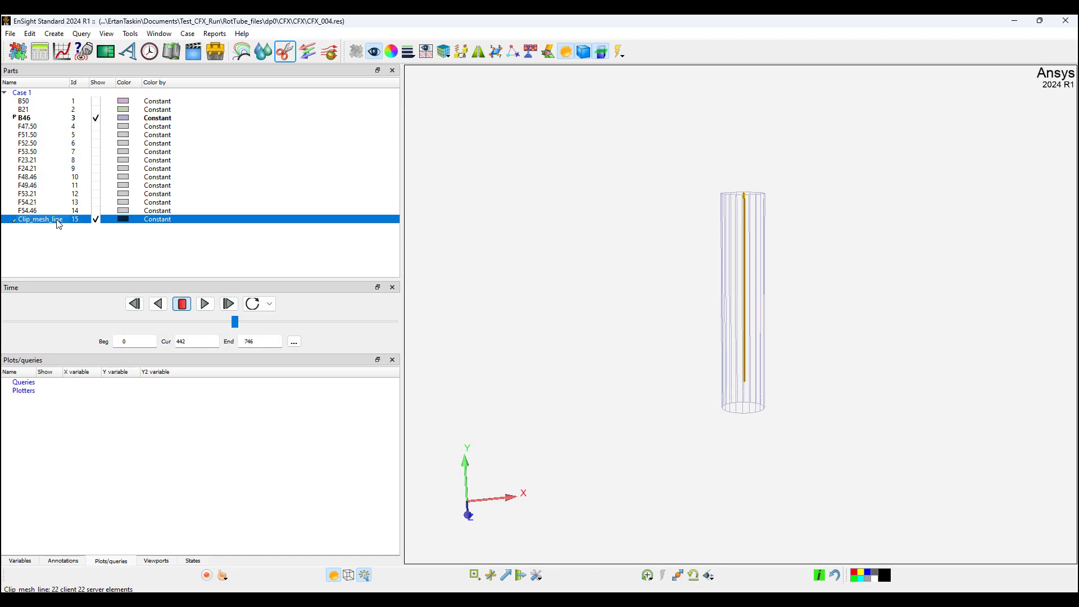
Query the Pressure scalar along Clip_mesh_line to produce a Pressure vs Distance plot
{"action": "right_click", "coordinate": [59, 225]}
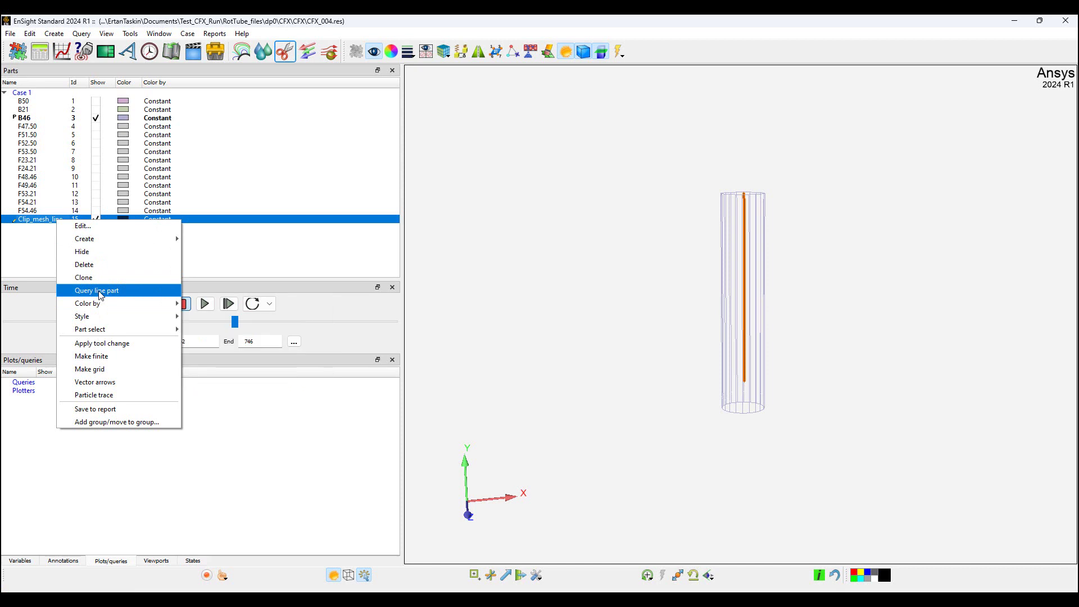
{"action": "left_click", "coordinate": [100, 291]}
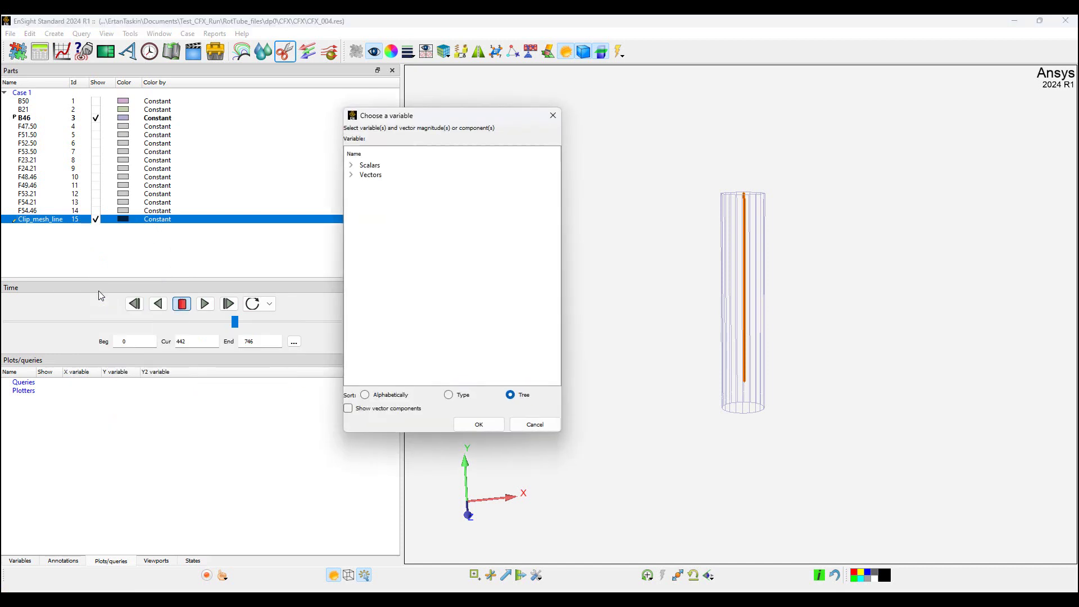
{"action": "left_click", "coordinate": [352, 166]}
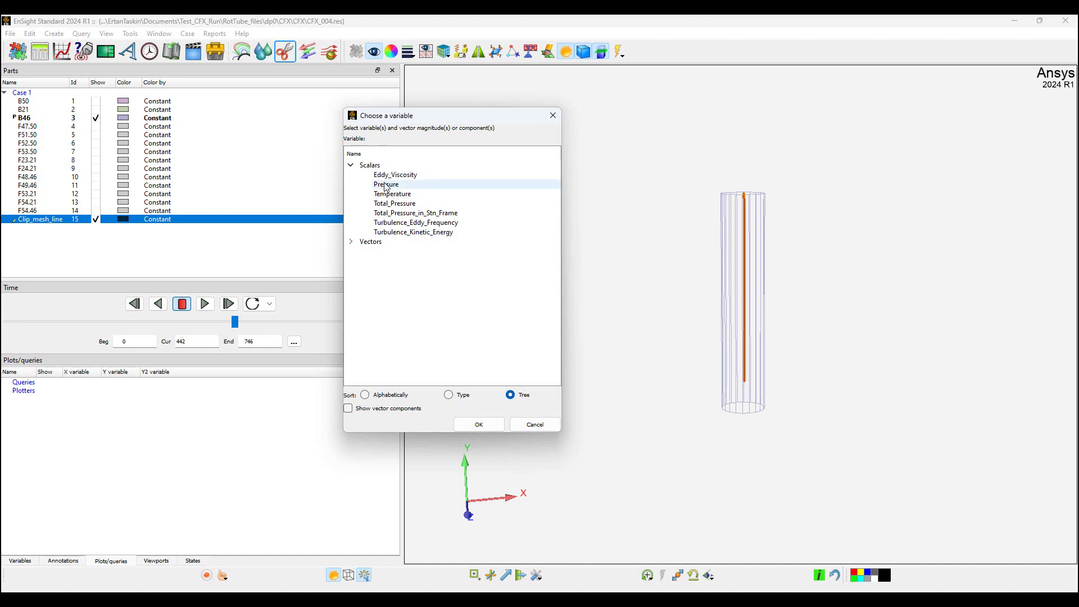
{"action": "left_click", "coordinate": [386, 186]}
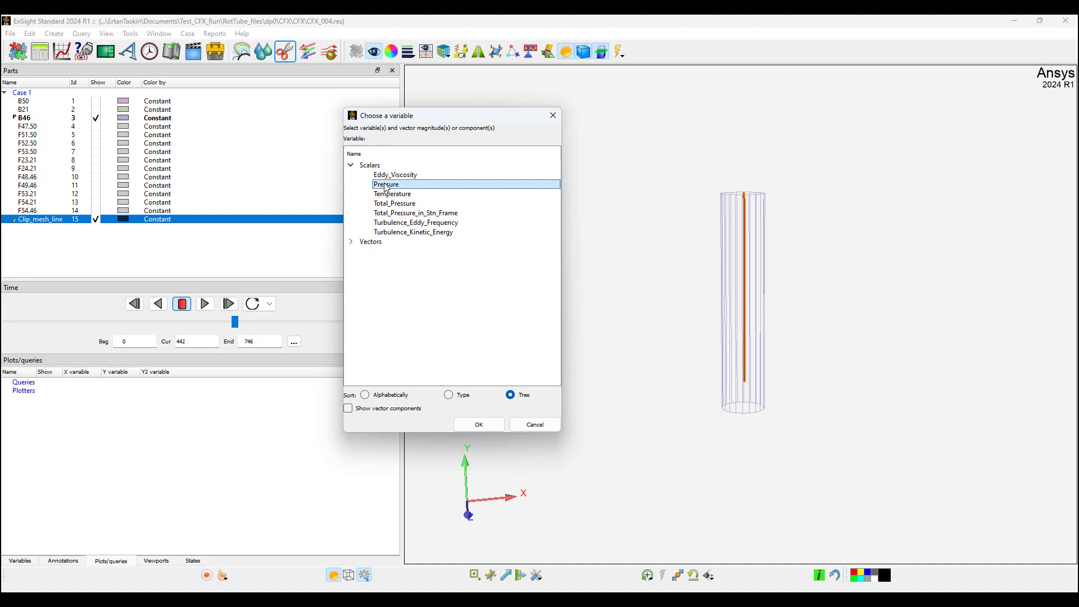
{"action": "left_click", "coordinate": [479, 425]}
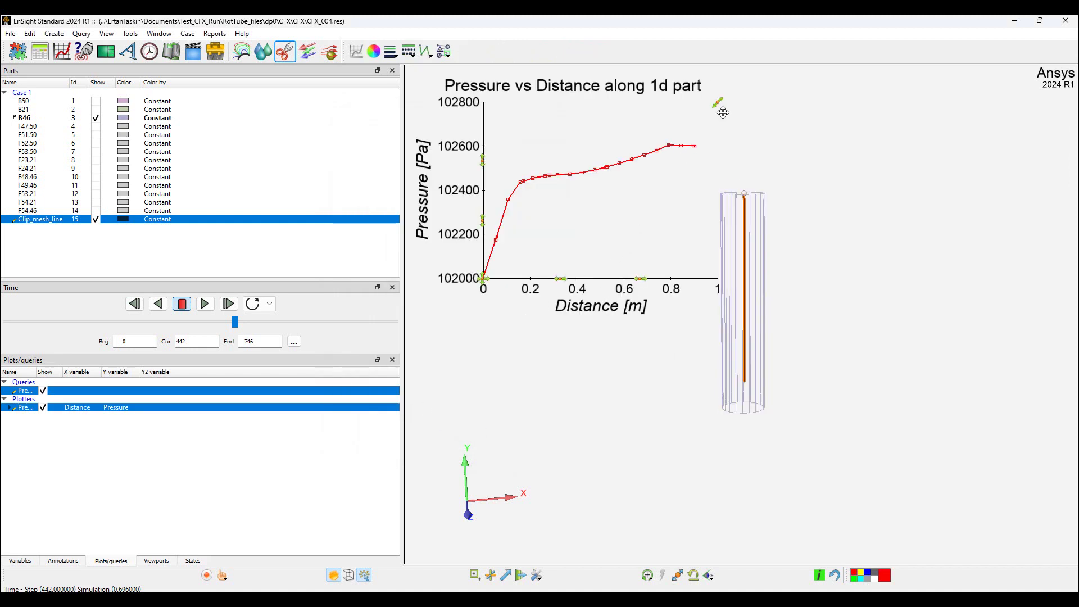
Move the Pressure vs Distance plot lower in the viewport and shrink it
{"action": "left_click_drag", "start_coordinate": [719, 108], "coordinate": [686, 101]}
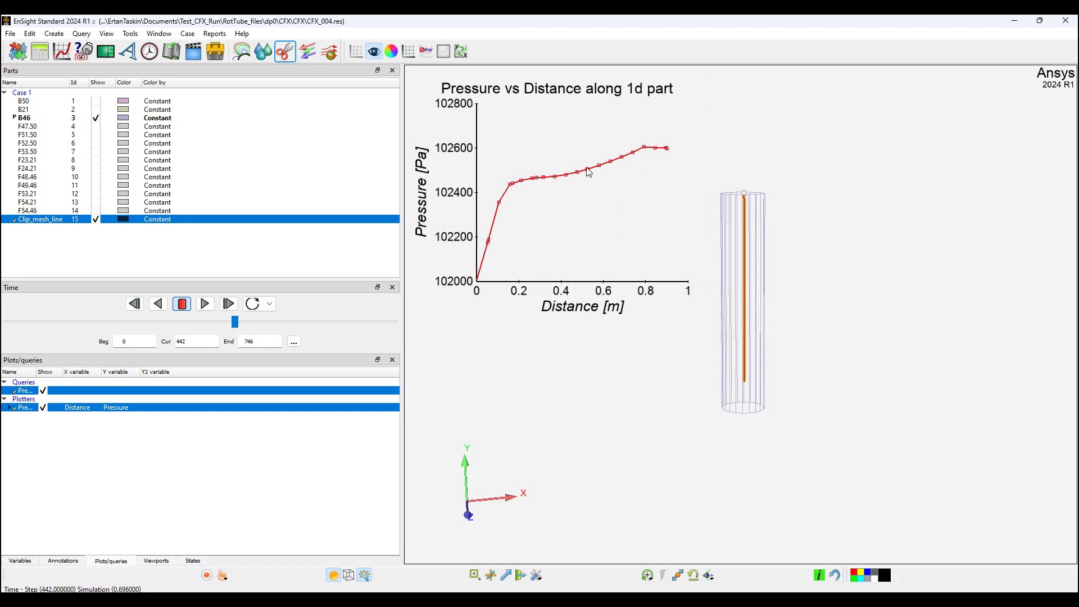
{"action": "left_click_drag", "start_coordinate": [590, 172], "coordinate": [616, 188]}
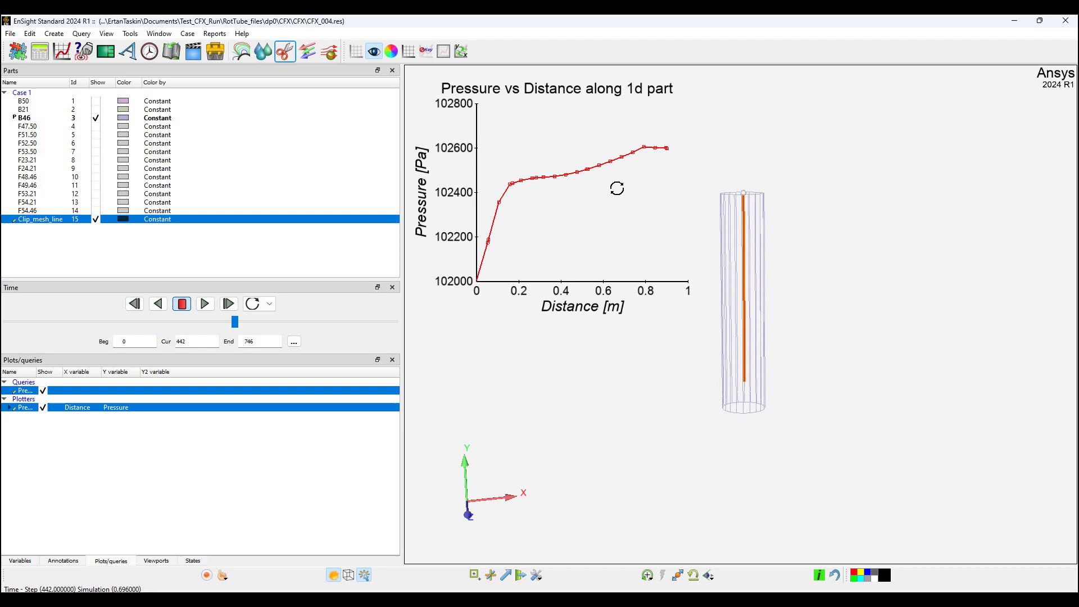
{"action": "left_click", "coordinate": [579, 181]}
{"action": "left_click_drag", "start_coordinate": [505, 278], "coordinate": [502, 375]}
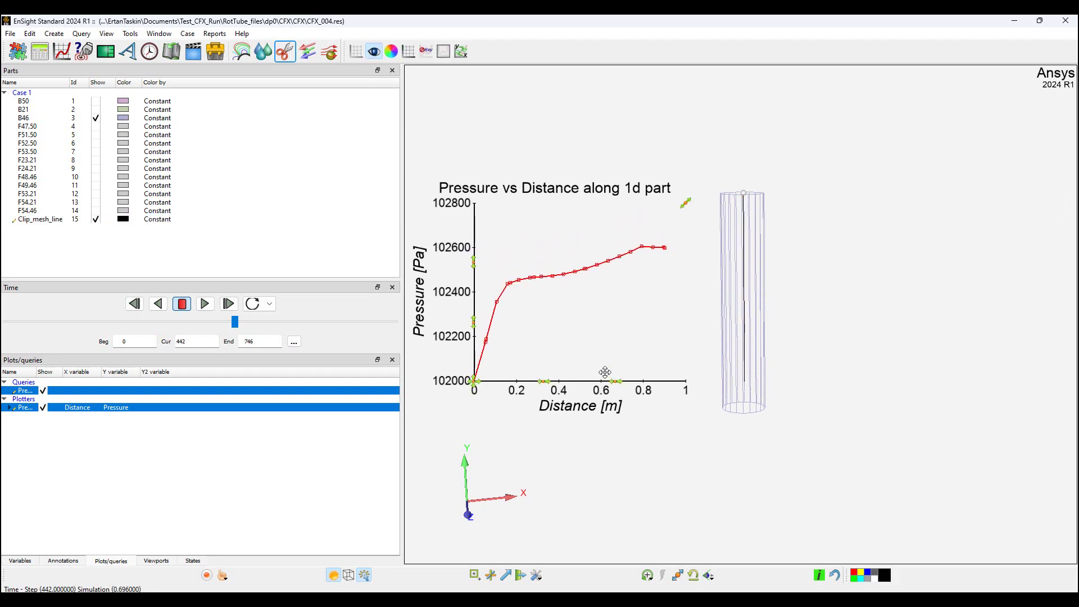
{"action": "left_click_drag", "start_coordinate": [686, 207], "coordinate": [612, 182]}
{"action": "left_click", "coordinate": [715, 207]}
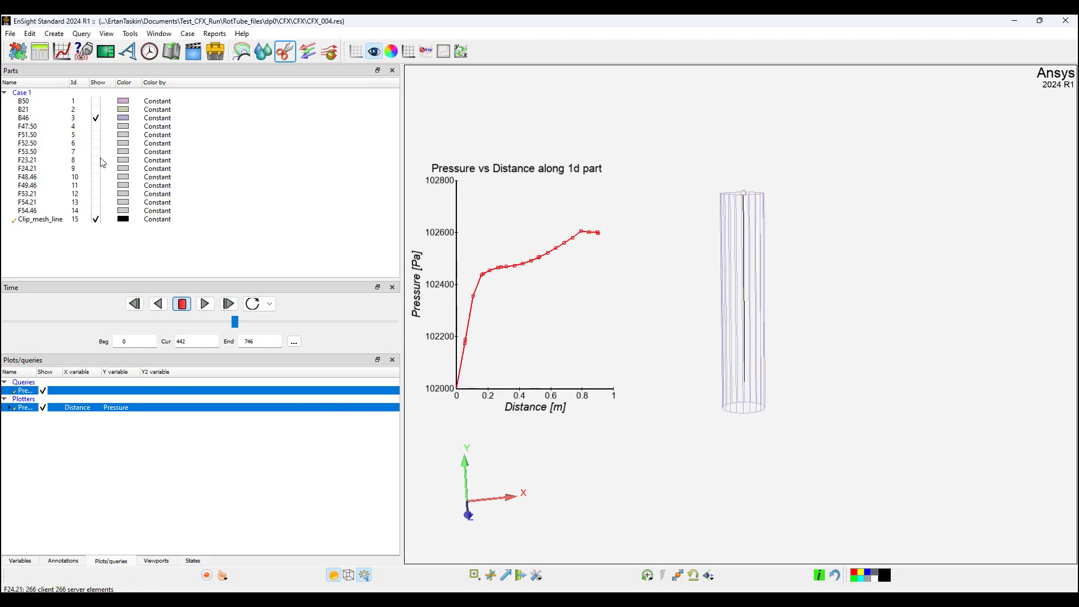
Hide the B46 wireframe cylinder
{"action": "left_click", "coordinate": [514, 336]}
{"action": "left_click", "coordinate": [95, 119]}
{"action": "left_click", "coordinate": [34, 129]}
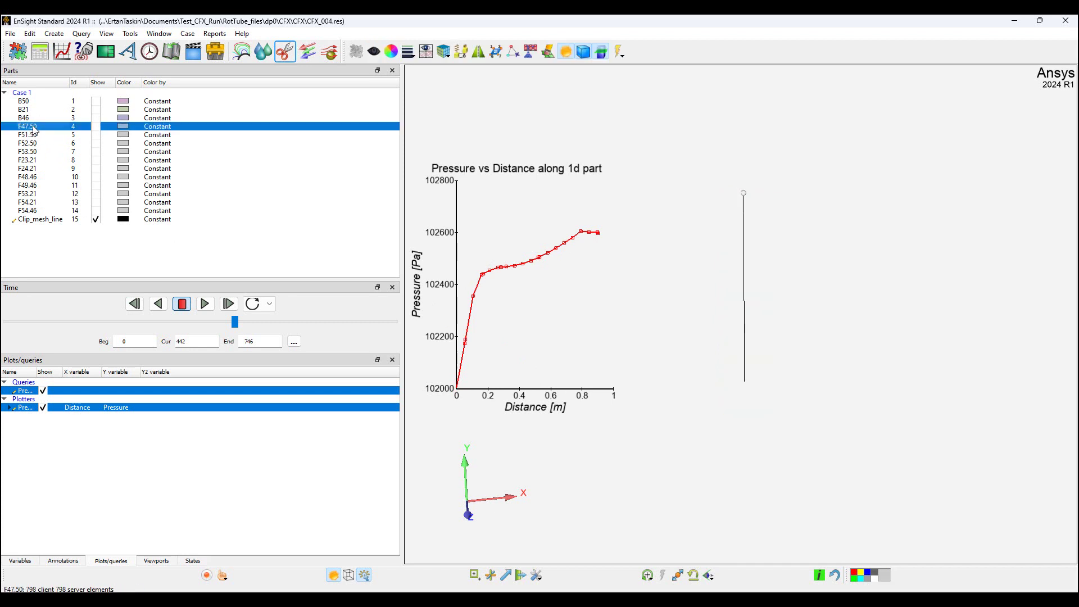
Show the wall parts F47.50 through F54.46 again
{"action": "left_click", "coordinate": [36, 211], "text": "shift"}
{"action": "right_click", "coordinate": [99, 199]}
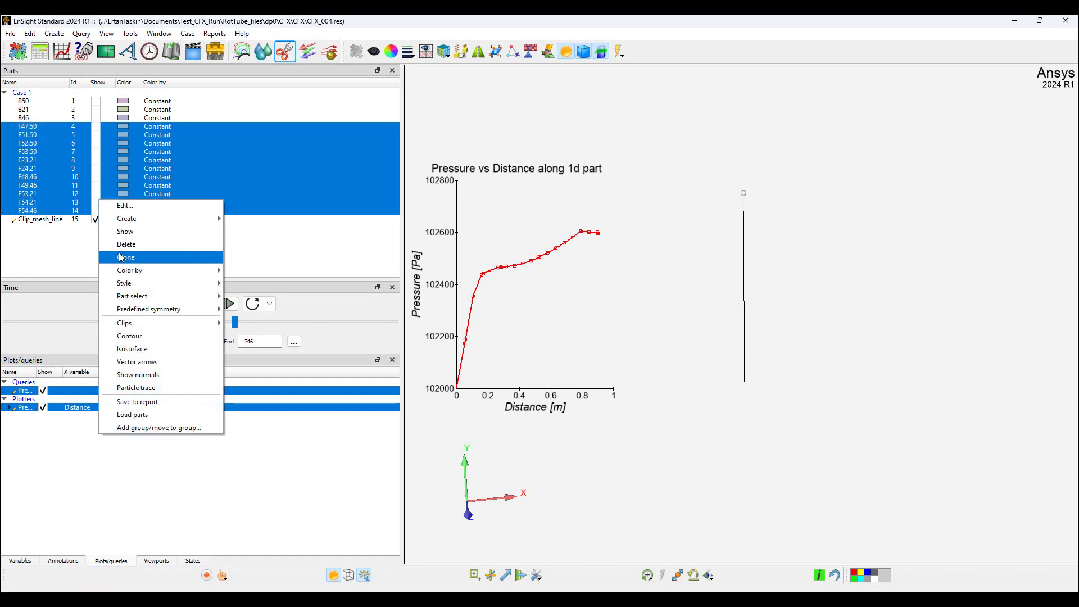
{"action": "left_click", "coordinate": [125, 232]}
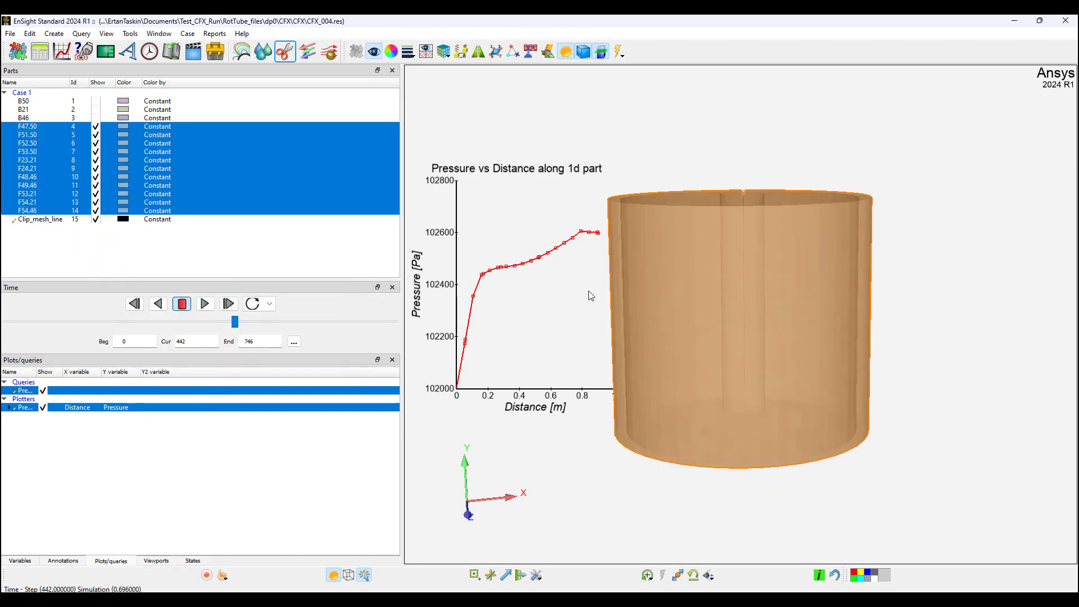
Tilt the tube's open top toward the viewer and play the transient briefly before stopping
{"action": "left_click_drag", "start_coordinate": [580, 405], "coordinate": [640, 464]}
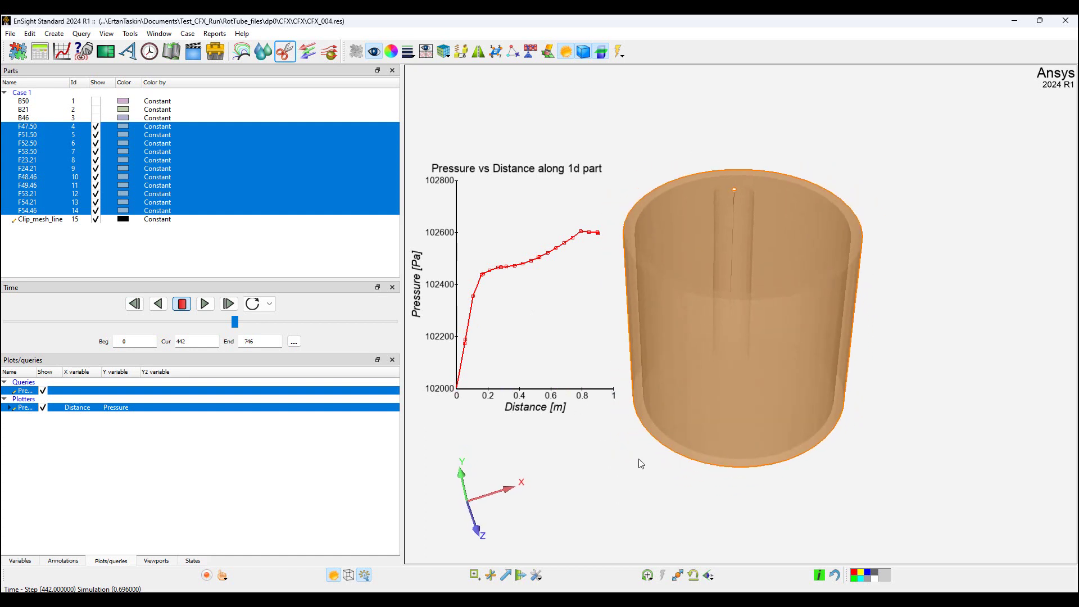
{"action": "left_click", "coordinate": [619, 479]}
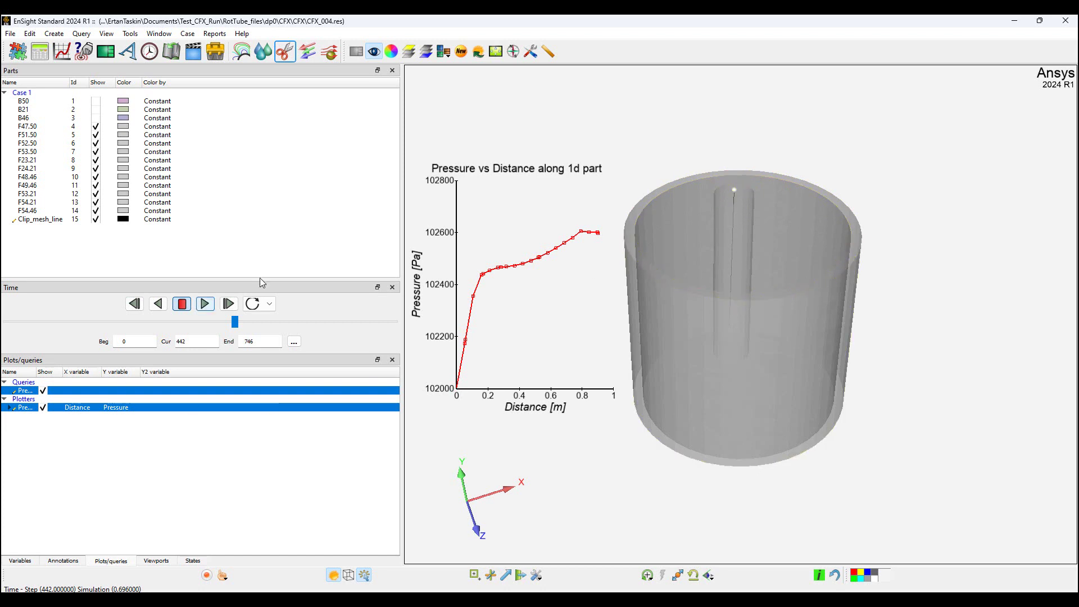
{"action": "left_click", "coordinate": [205, 304]}
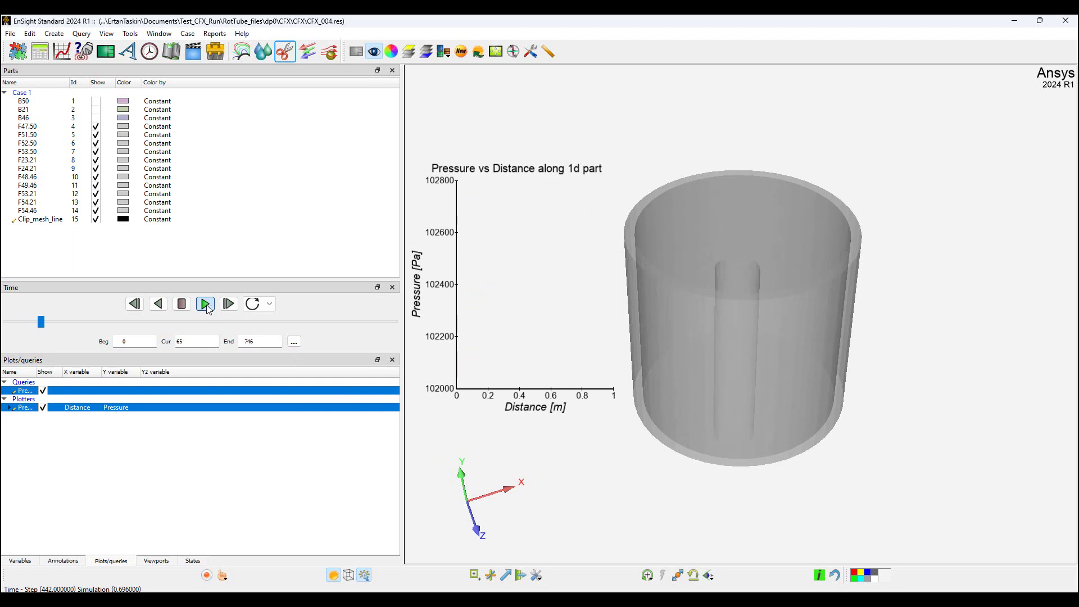
{"action": "left_click", "coordinate": [181, 305]}
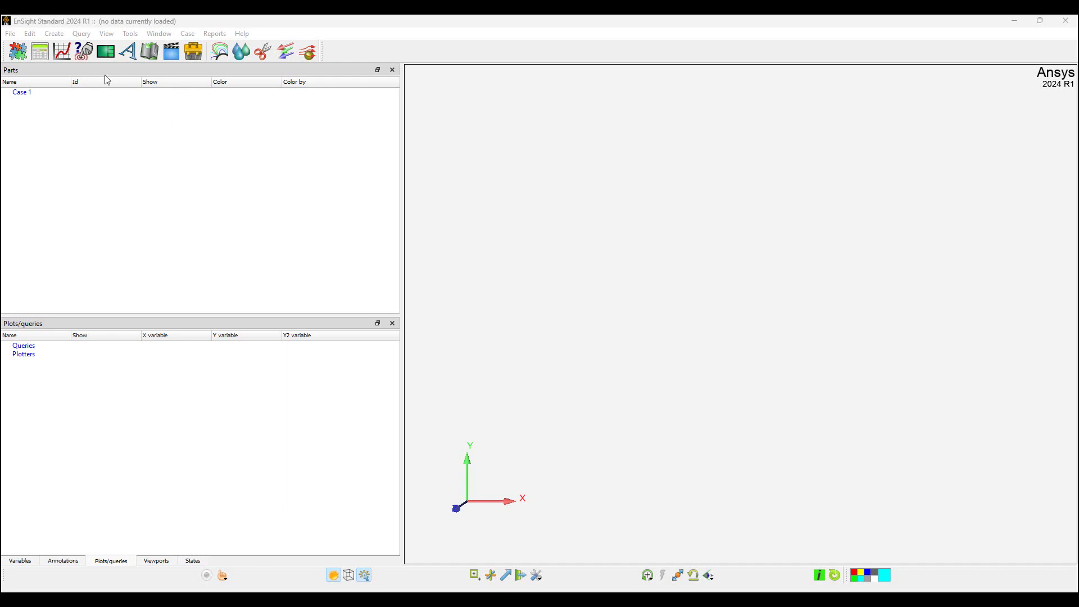
Open CFX_004.res with Read Regions set to YES and load all its parts
{"action": "left_click", "coordinate": [10, 36]}
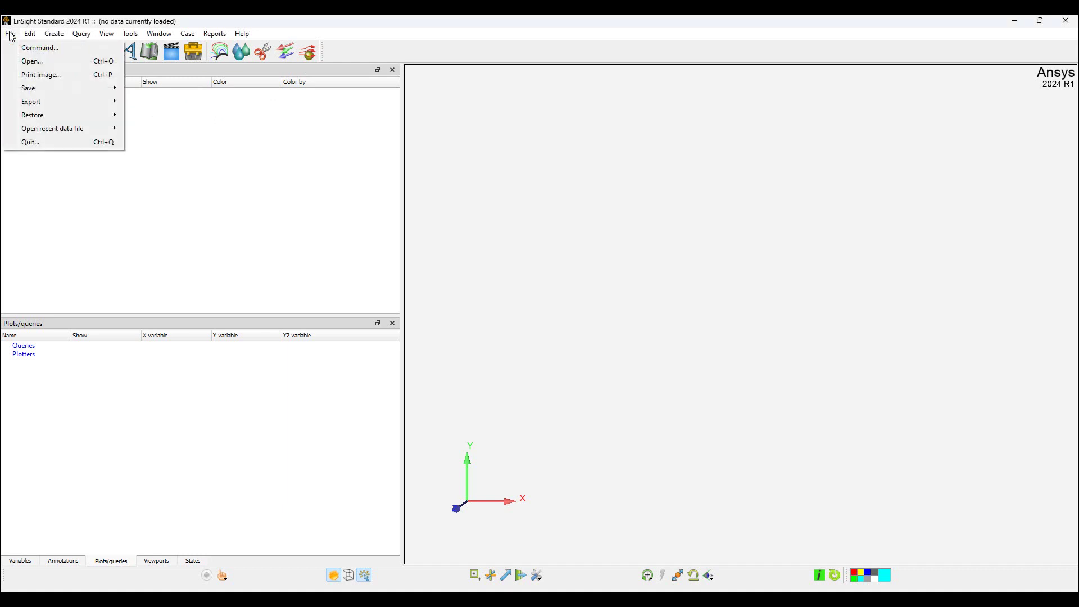
{"action": "left_click", "coordinate": [33, 60]}
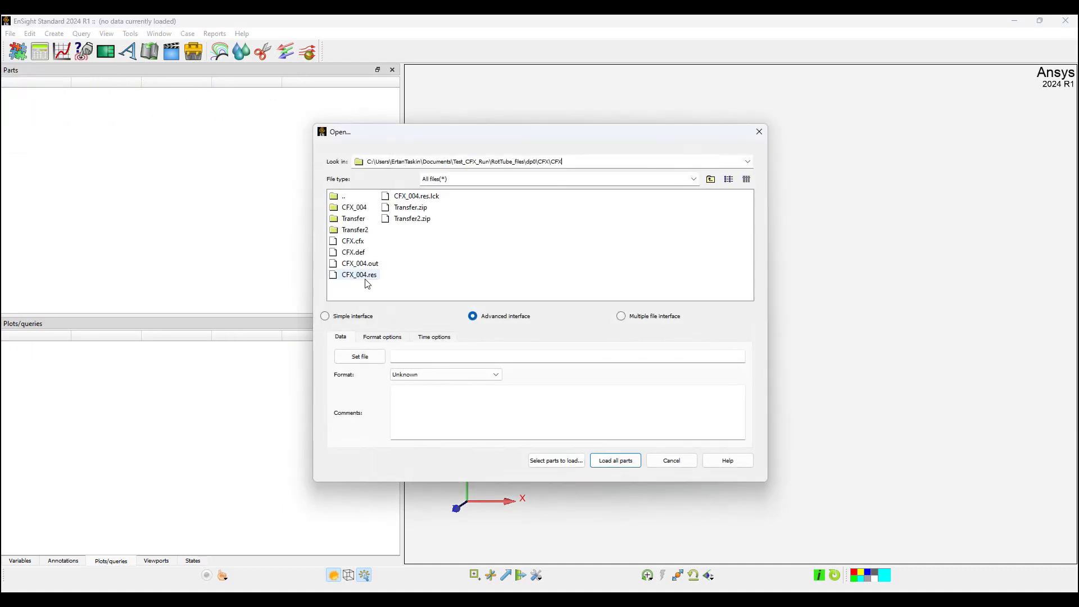
{"action": "left_click", "coordinate": [369, 275]}
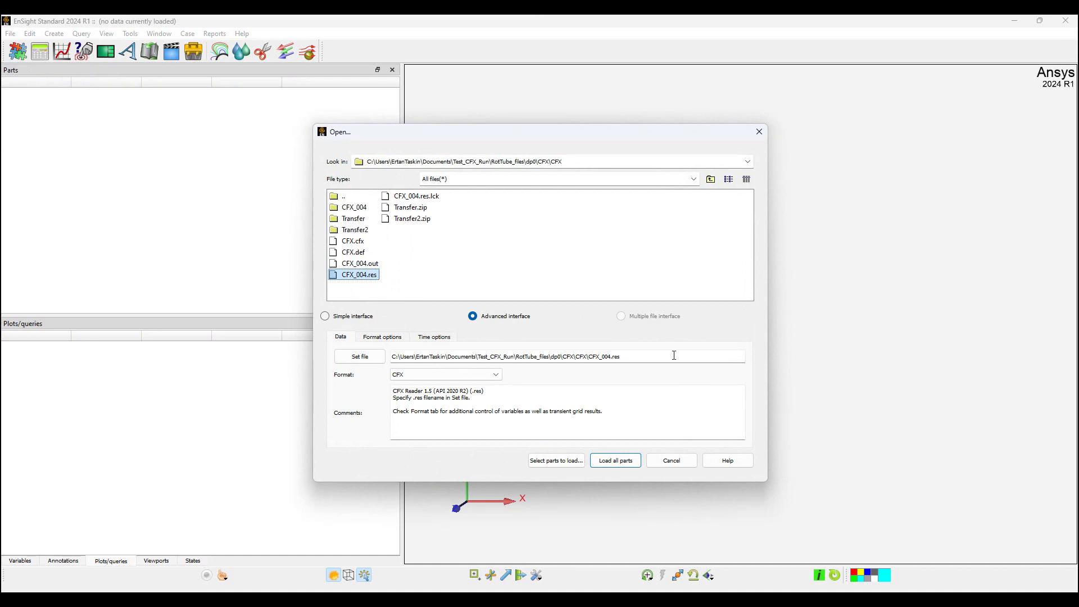
{"action": "left_click", "coordinate": [383, 337]}
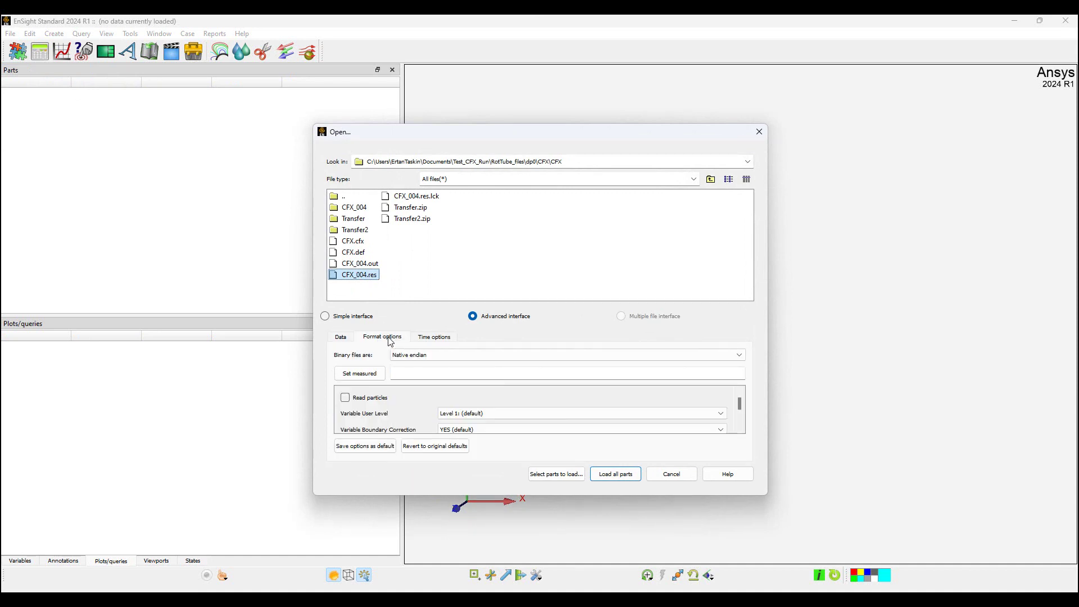
{"action": "scroll", "coordinate": [742, 408], "scroll_direction": "down", "scroll_amount": 1}
{"action": "left_click_drag", "start_coordinate": [742, 409], "coordinate": [743, 416]}
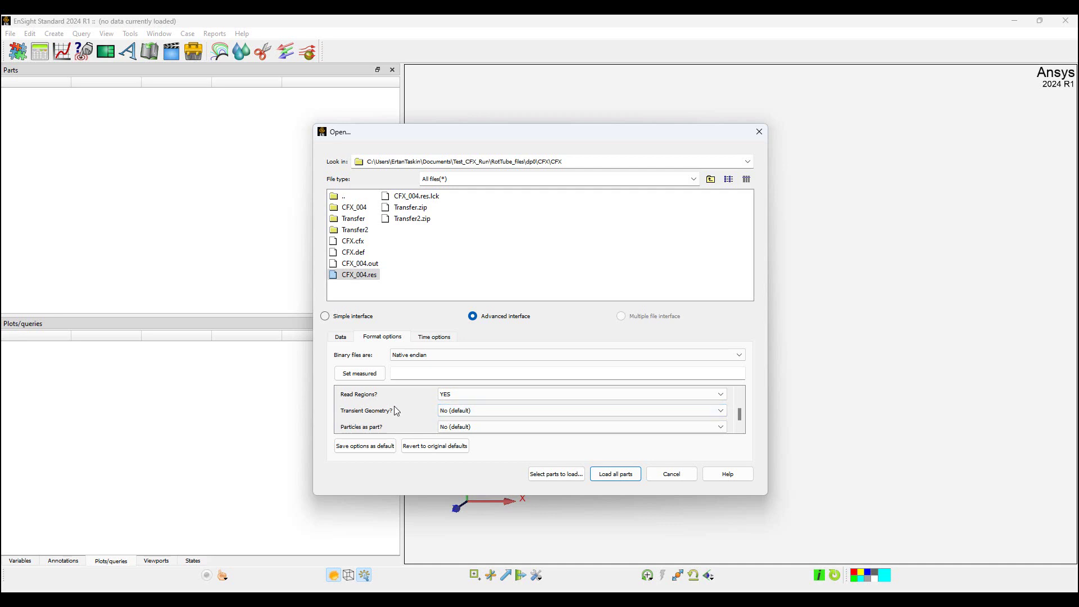
{"action": "left_click", "coordinate": [617, 475]}
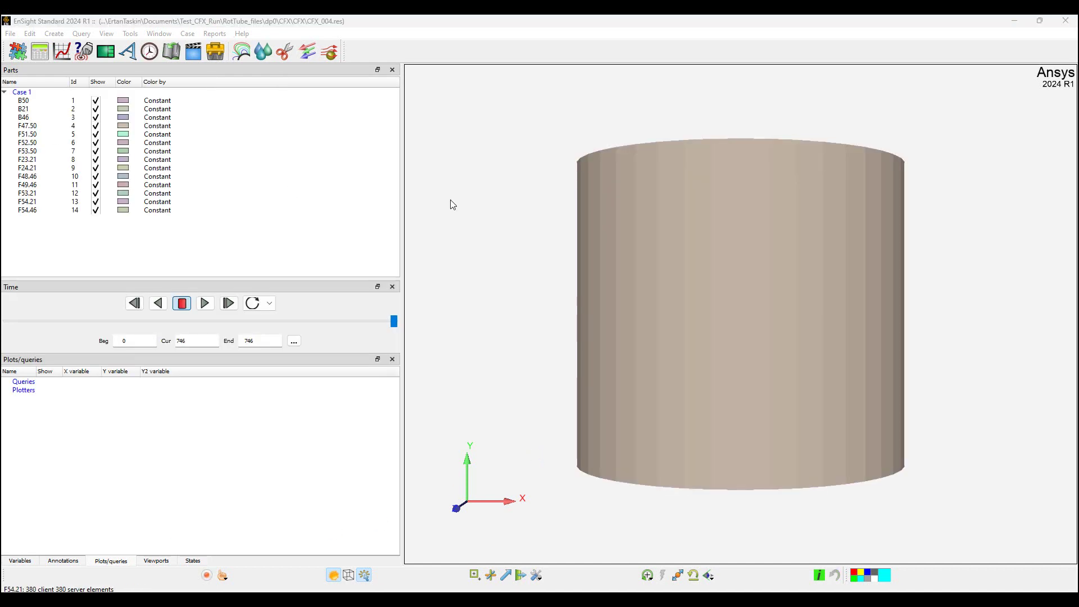
Rewind the transient to time step 0 and rotate the view toward the cylinder top
{"action": "left_click_drag", "start_coordinate": [514, 228], "coordinate": [530, 269]}
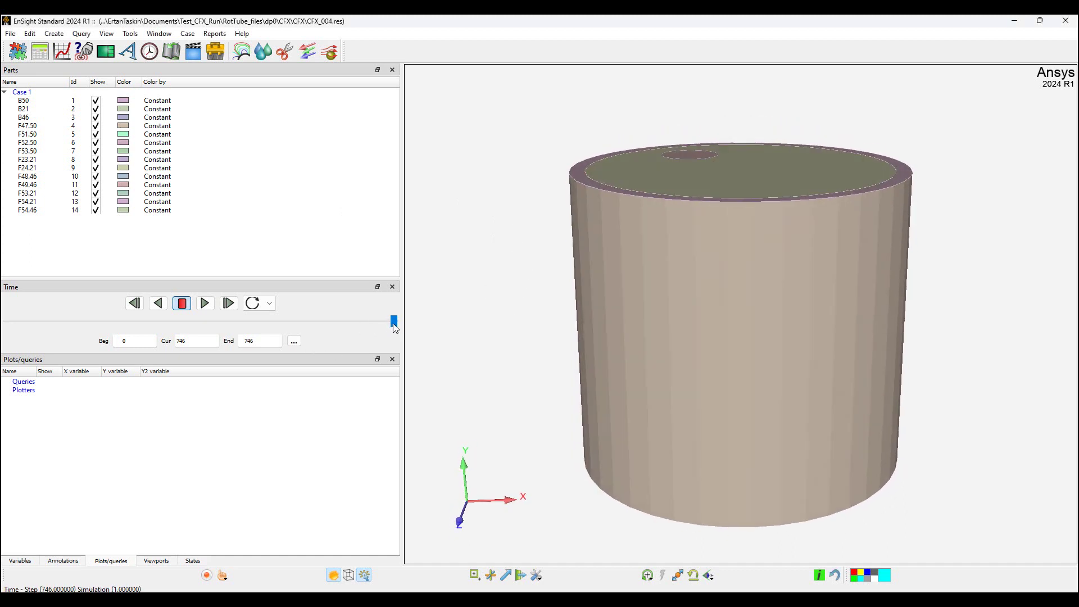
{"action": "left_click_drag", "start_coordinate": [393, 322], "coordinate": [6, 322]}
{"action": "left_click_drag", "start_coordinate": [573, 278], "coordinate": [531, 274]}
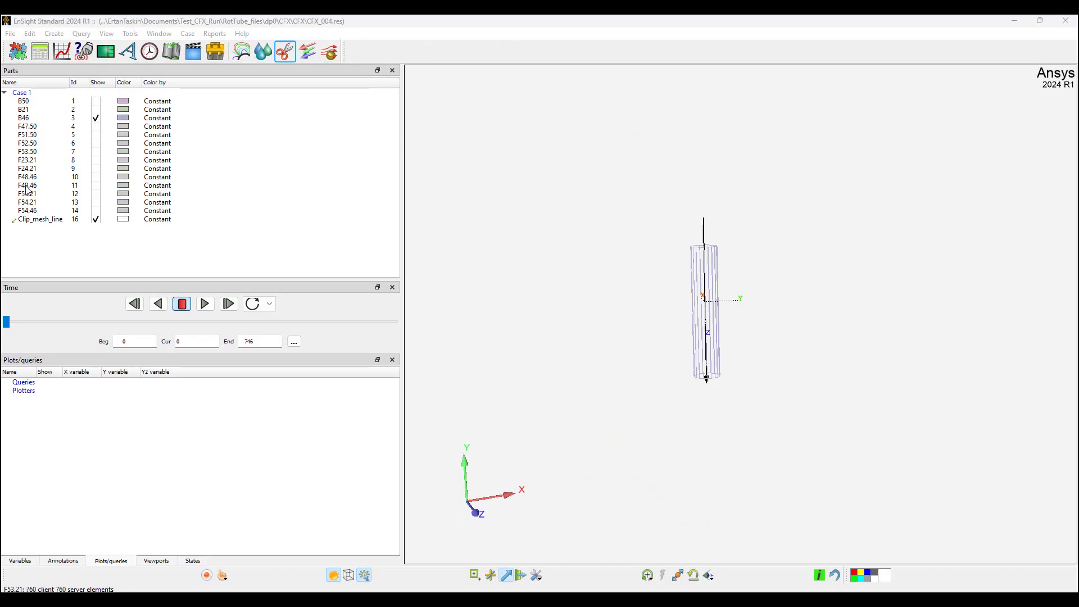
Hide the B46 cylinder and turn off the line tool's visibility
{"action": "left_click", "coordinate": [97, 119]}
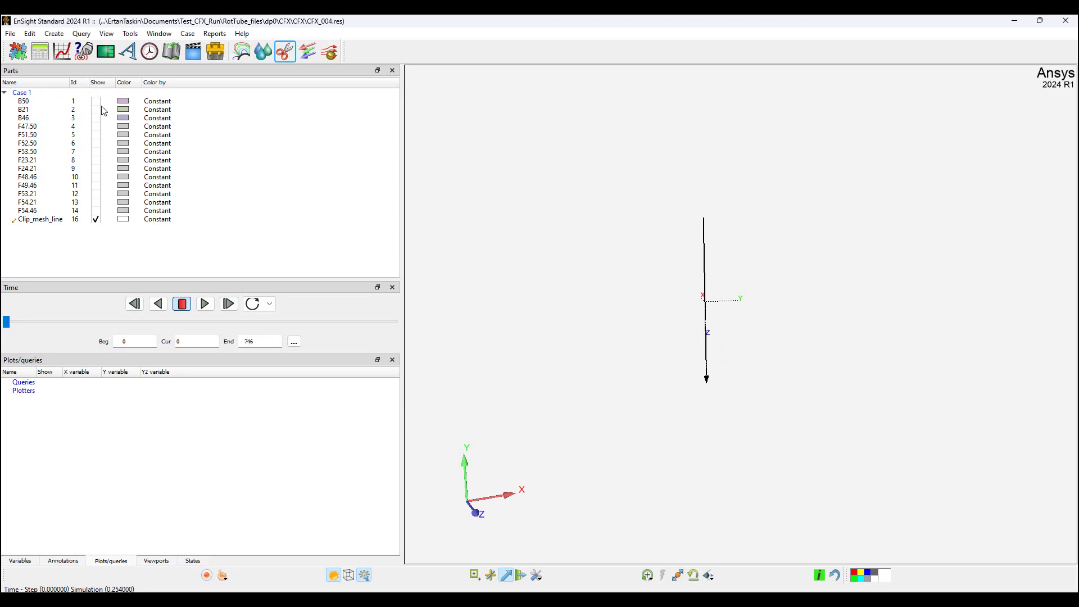
{"action": "left_click", "coordinate": [130, 34]}
{"action": "mouse_move", "coordinate": [135, 73]}
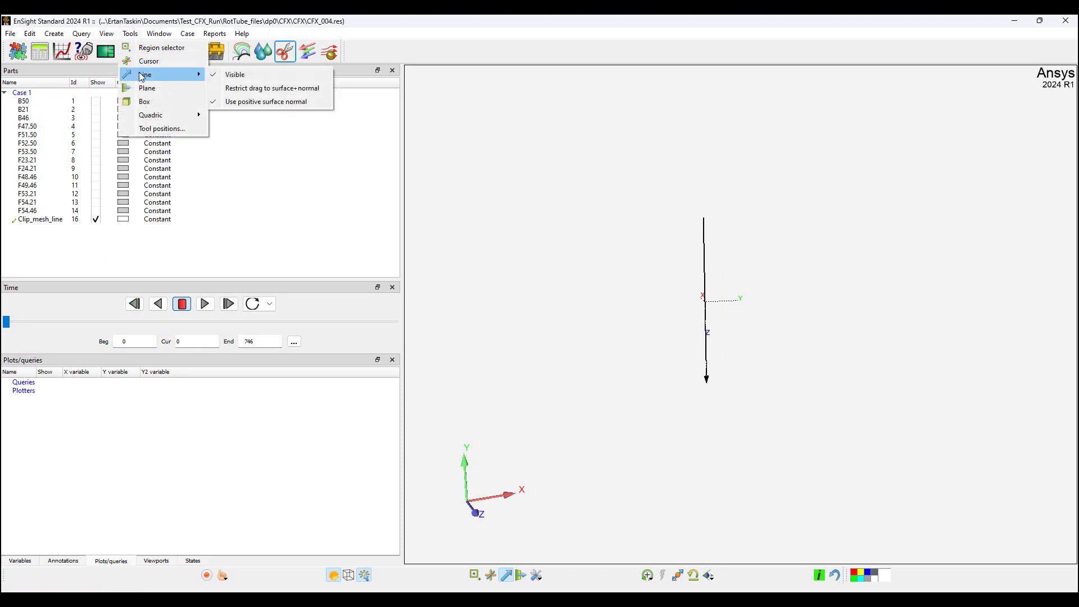
{"action": "left_click", "coordinate": [231, 73]}
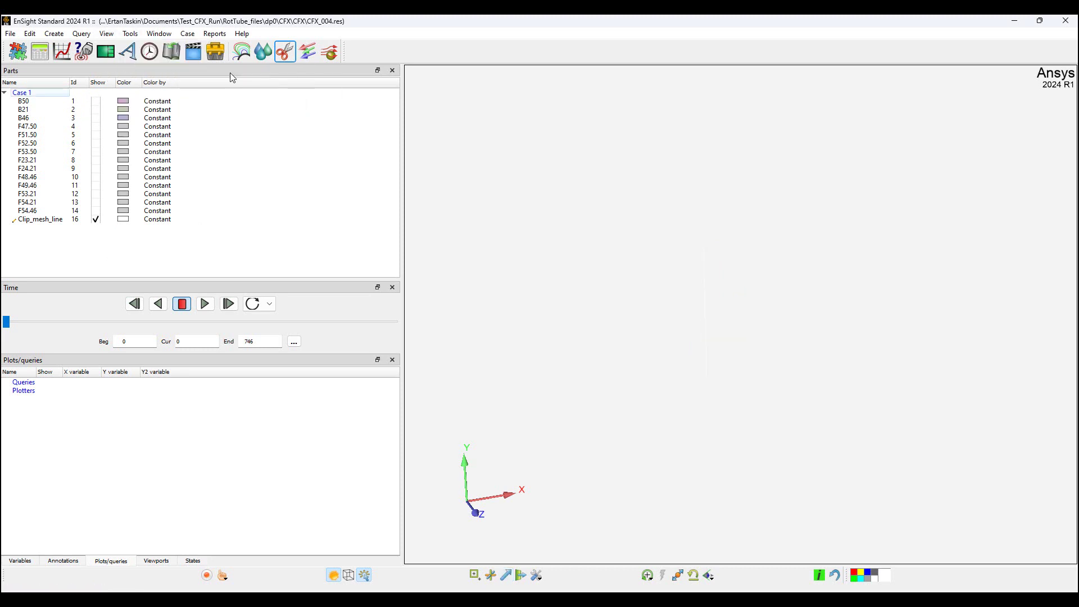
Colour the Clip_mesh_line part black, then deselect it
{"action": "right_click", "coordinate": [167, 220]}
{"action": "mouse_move", "coordinate": [197, 303]}
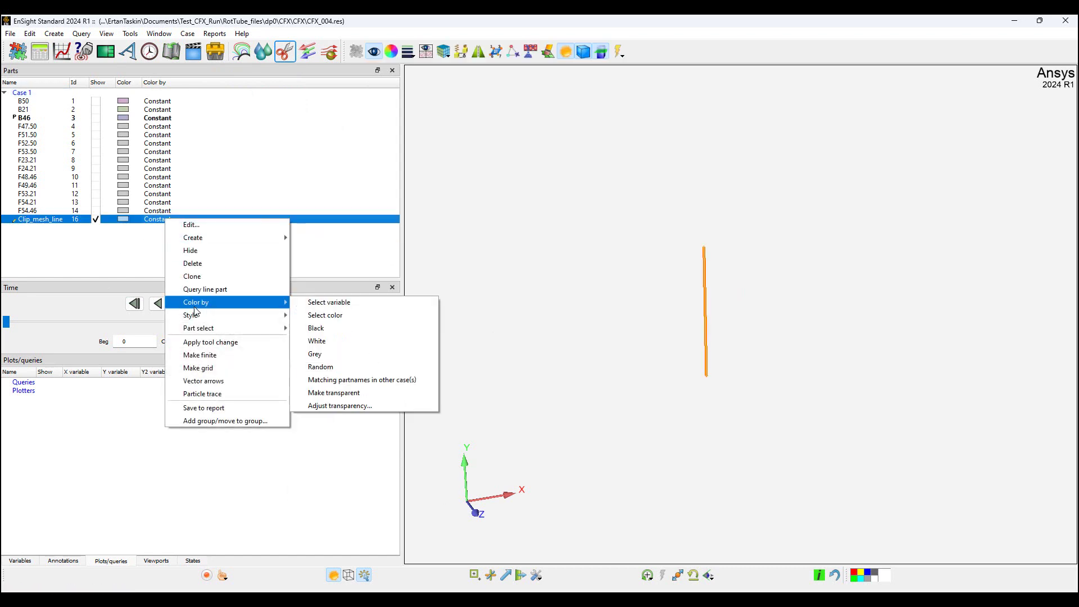
{"action": "left_click", "coordinate": [335, 344]}
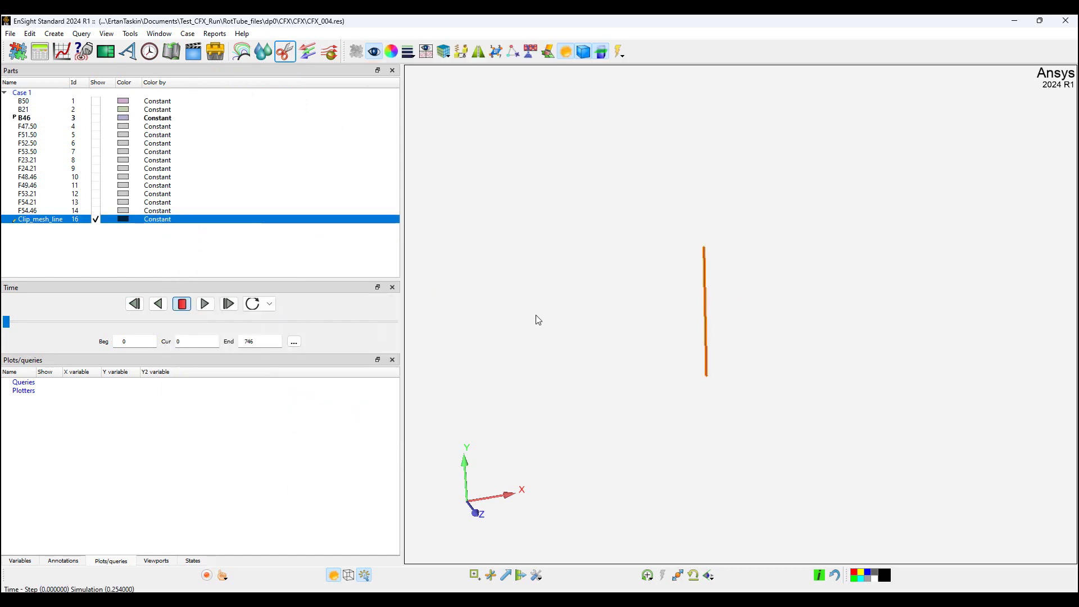
{"action": "left_click", "coordinate": [559, 316]}
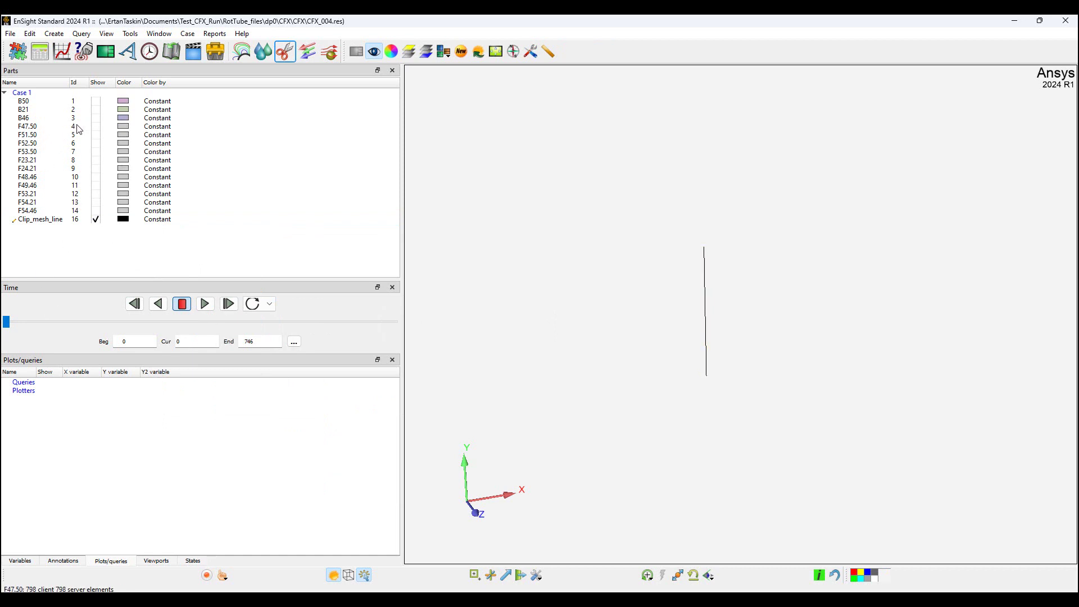
Plot Pressure along Clip_mesh_line, then shrink the Pressure vs Distance plot and move it lower
{"action": "right_click", "coordinate": [62, 219]}
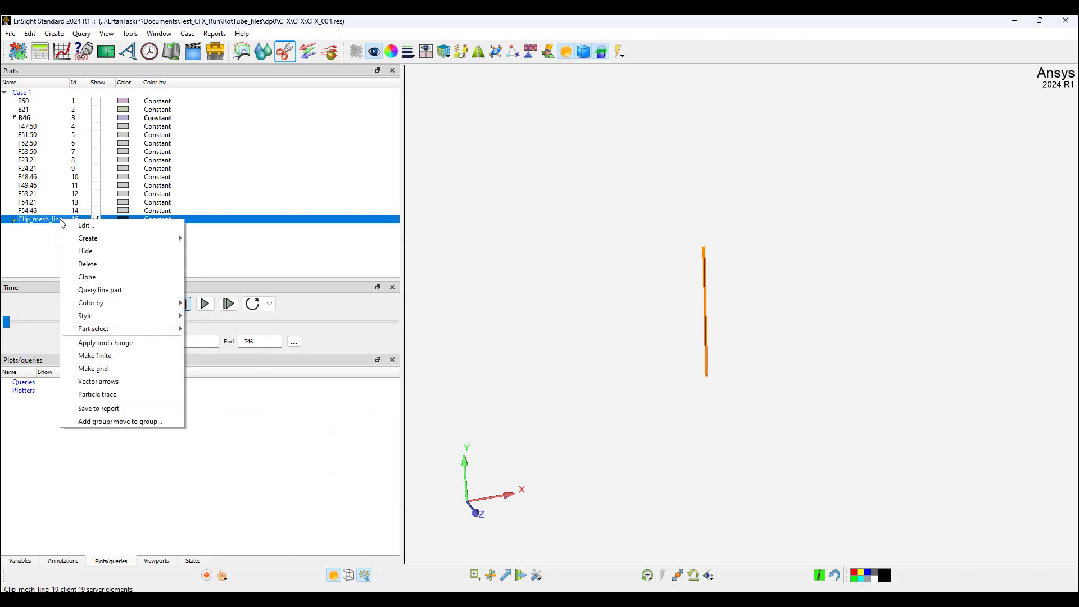
{"action": "left_click", "coordinate": [104, 290]}
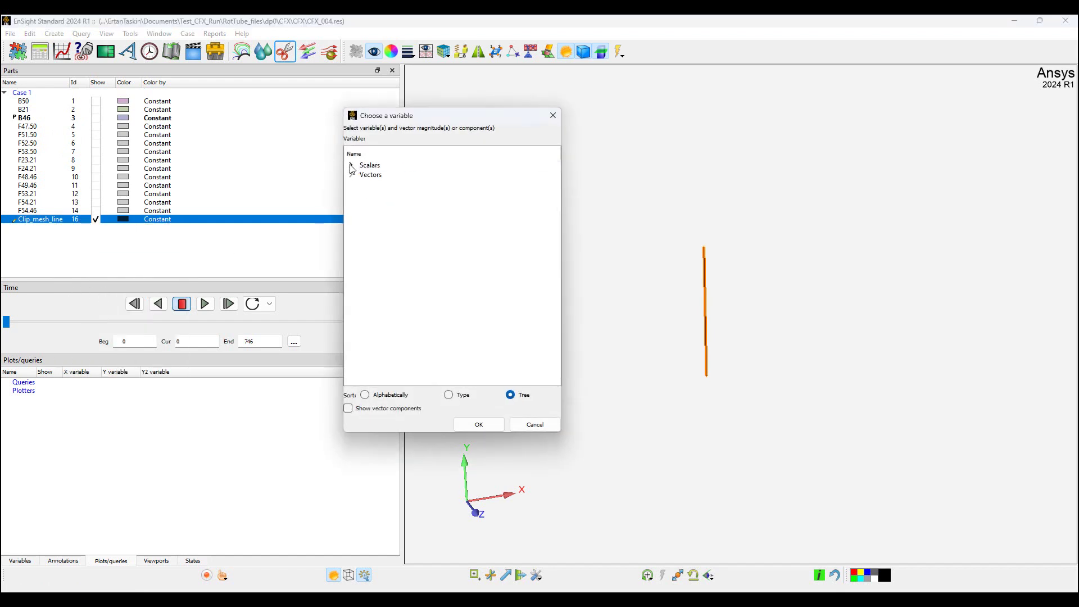
{"action": "left_click", "coordinate": [351, 166]}
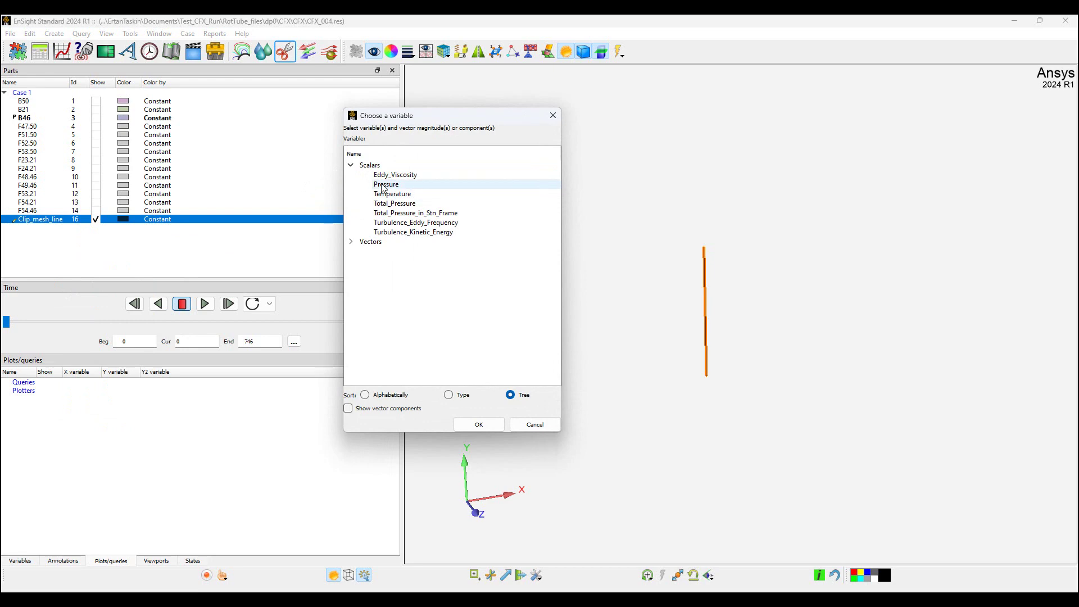
{"action": "left_click", "coordinate": [384, 186]}
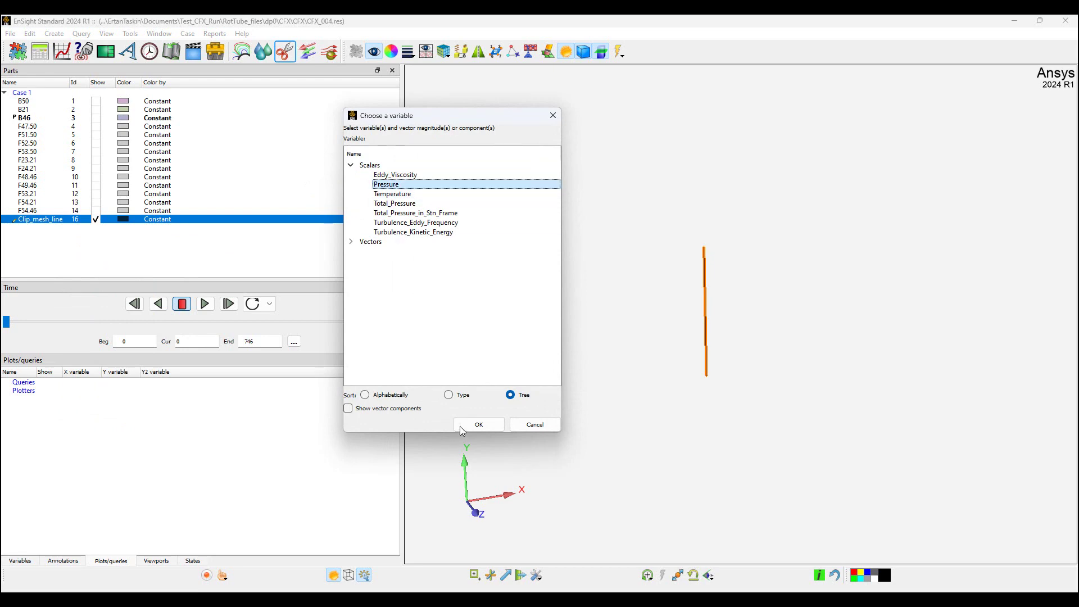
{"action": "left_click", "coordinate": [479, 425]}
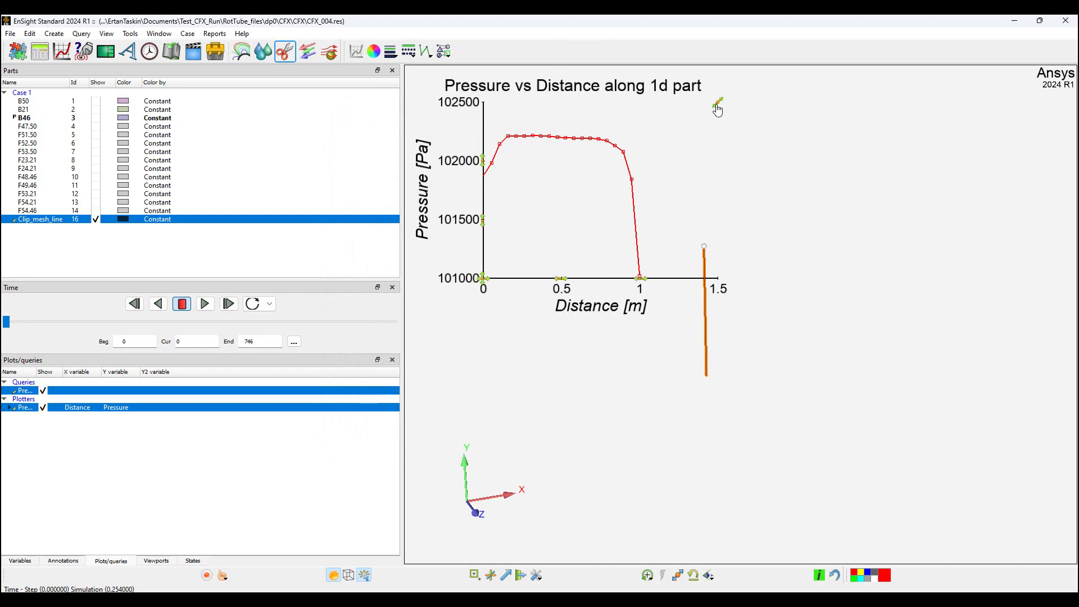
{"action": "left_click_drag", "start_coordinate": [717, 103], "coordinate": [635, 107]}
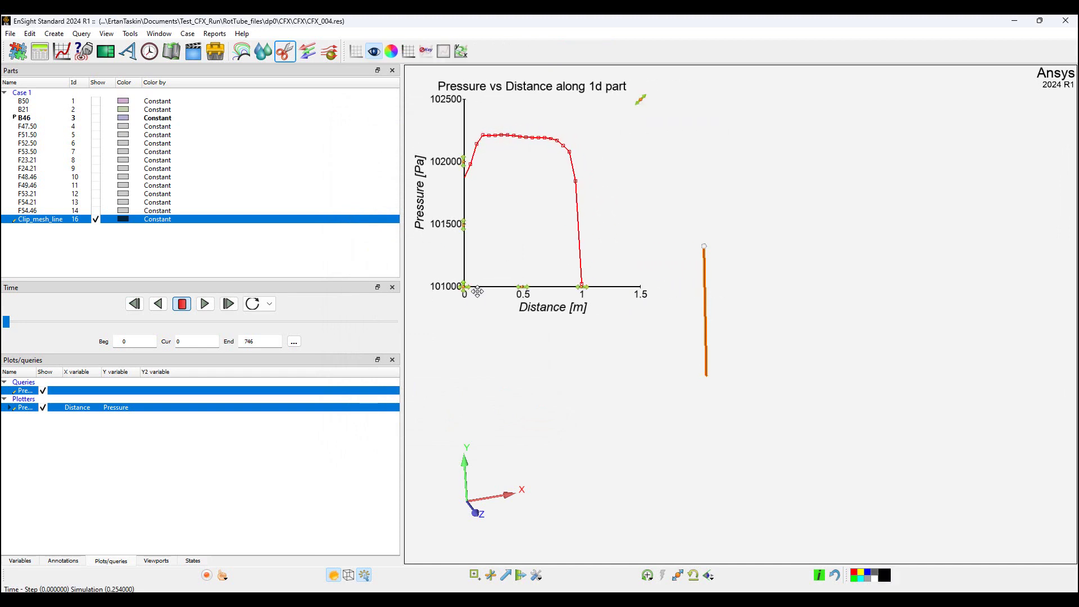
{"action": "left_click_drag", "start_coordinate": [471, 283], "coordinate": [527, 380]}
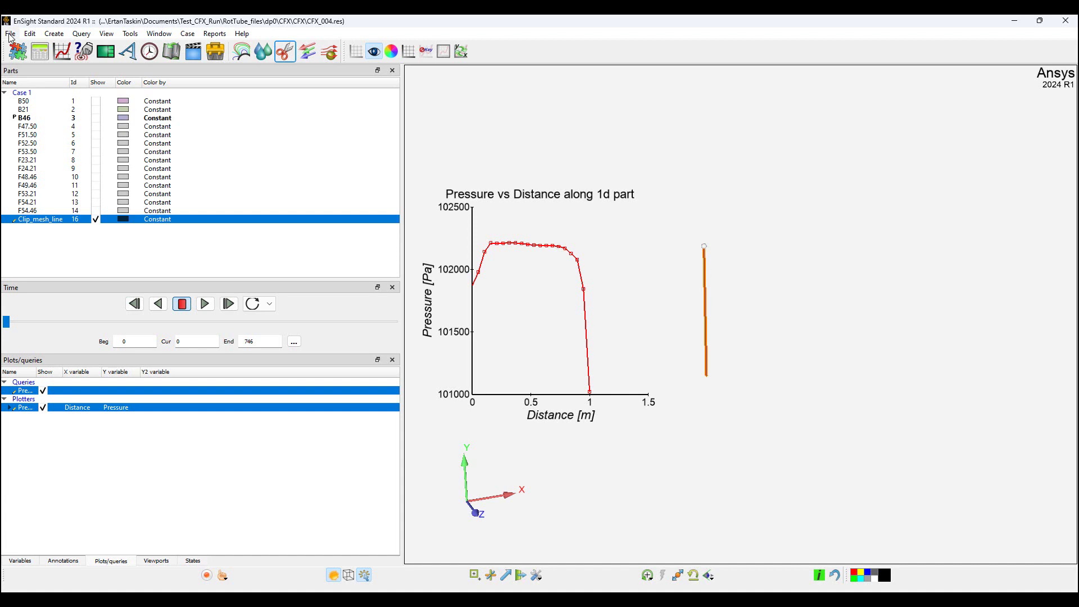
Load CFX_004.res as Case 2, keeping current data, with transient geometry as coordinates only
{"action": "left_click", "coordinate": [10, 34]}
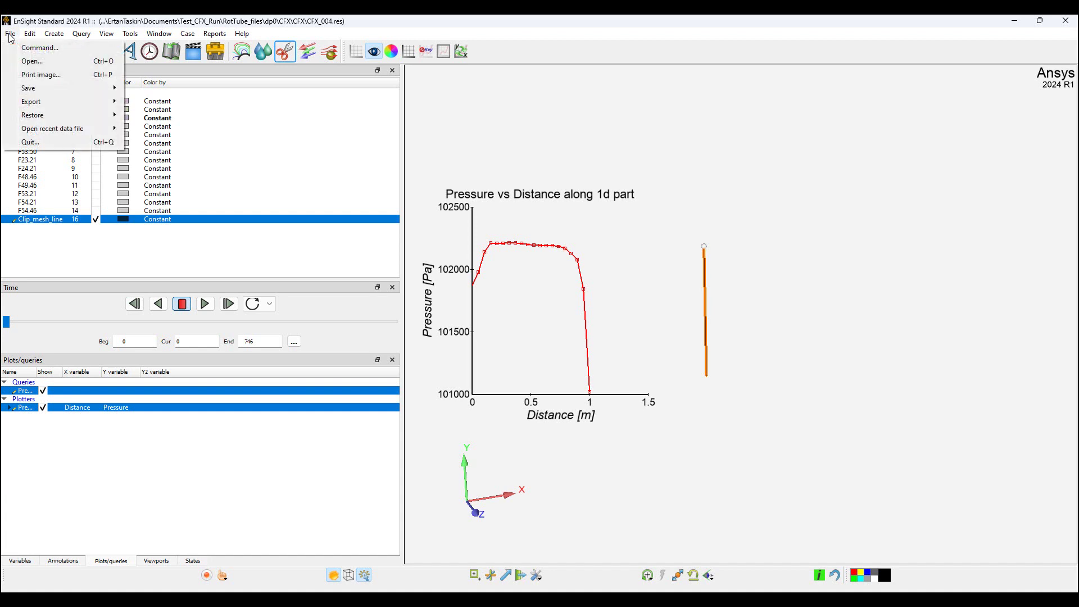
{"action": "left_click", "coordinate": [32, 63]}
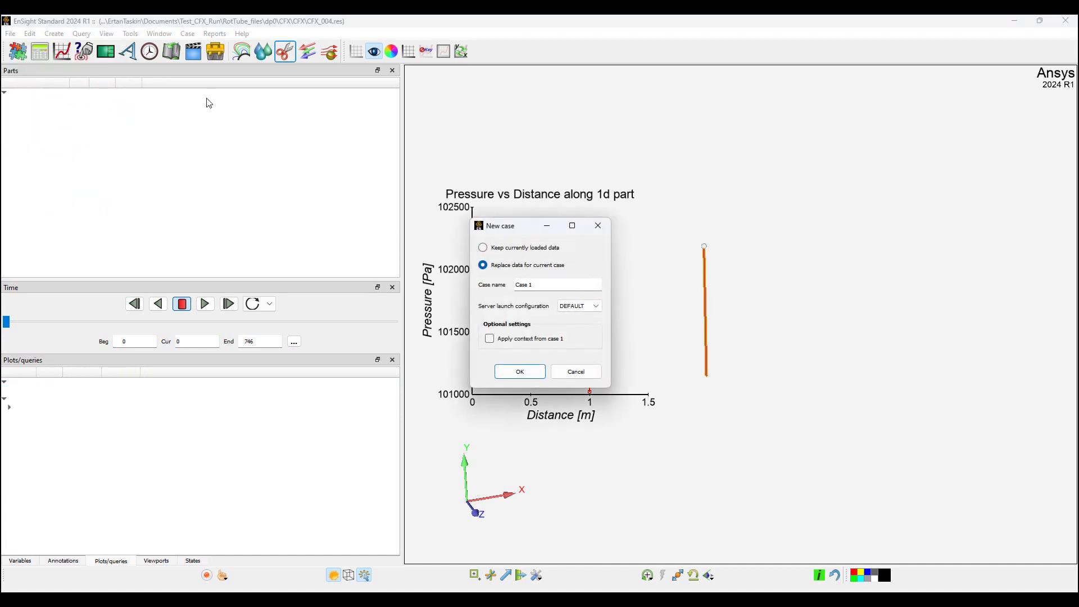
{"action": "left_click", "coordinate": [483, 248]}
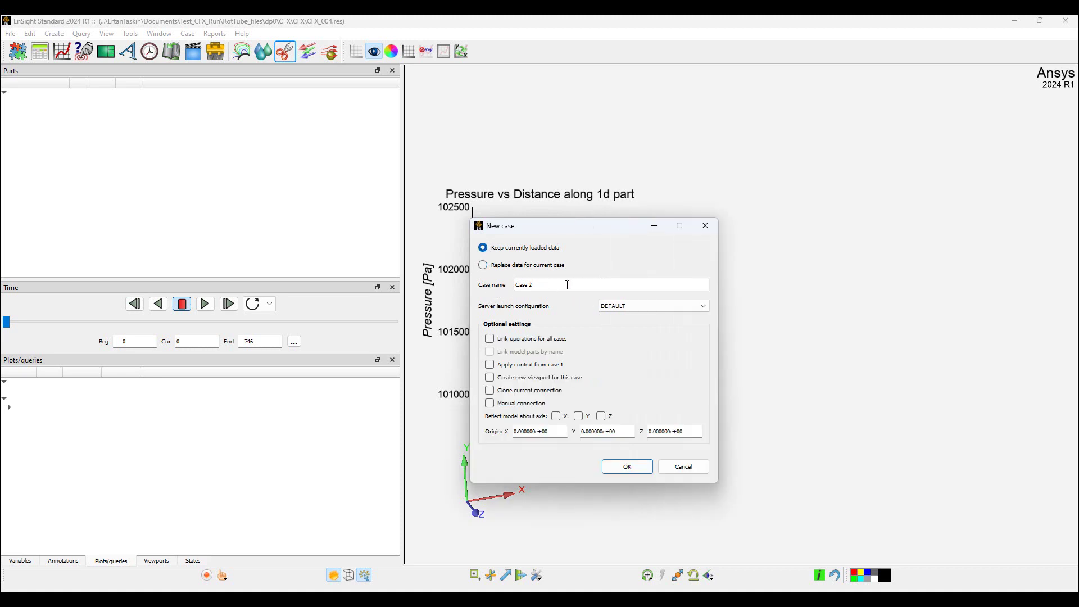
{"action": "left_click", "coordinate": [624, 467]}
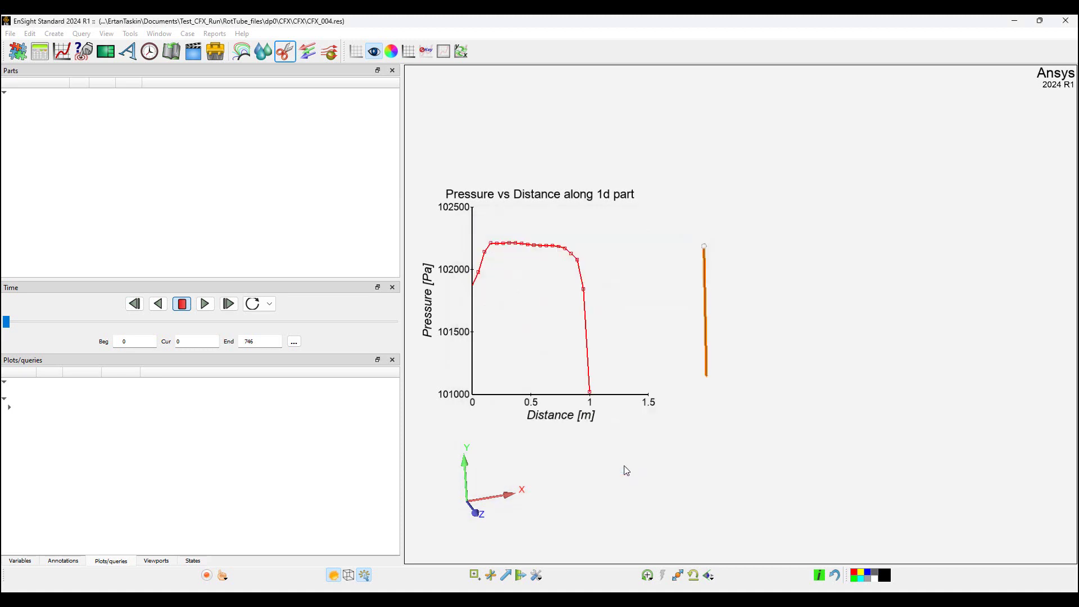
{"action": "left_click", "coordinate": [360, 275]}
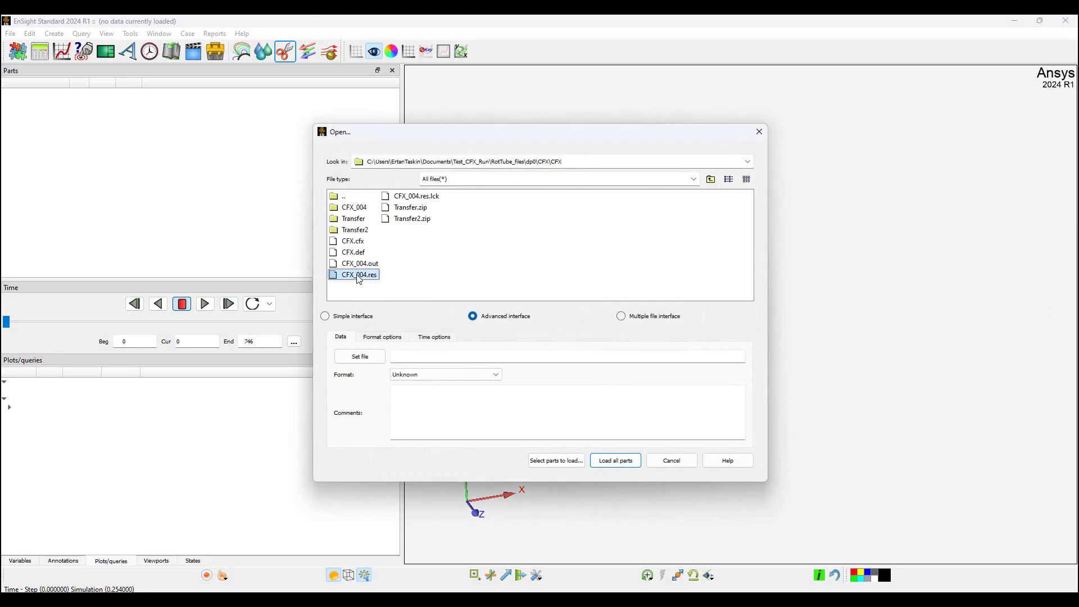
{"action": "left_click", "coordinate": [389, 340]}
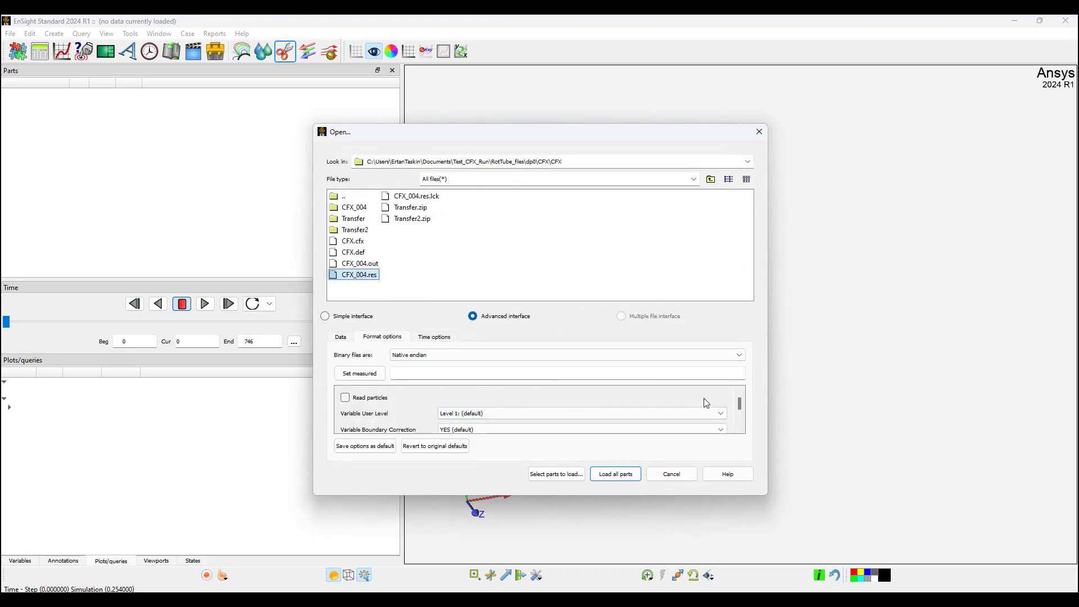
{"action": "scroll", "coordinate": [741, 410], "scroll_direction": "down", "scroll_amount": 2}
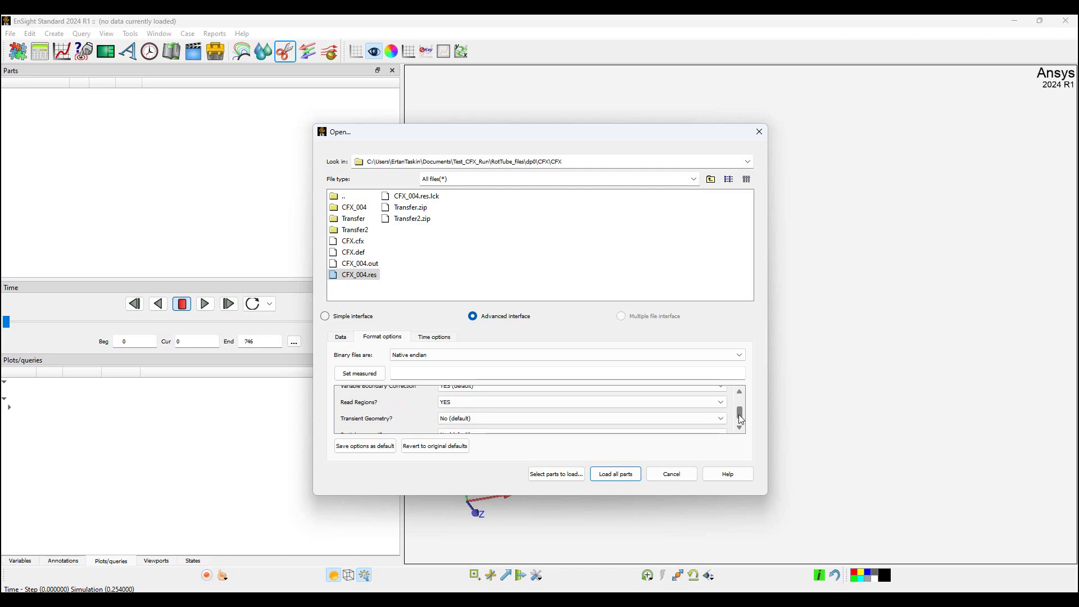
{"action": "left_click", "coordinate": [500, 419]}
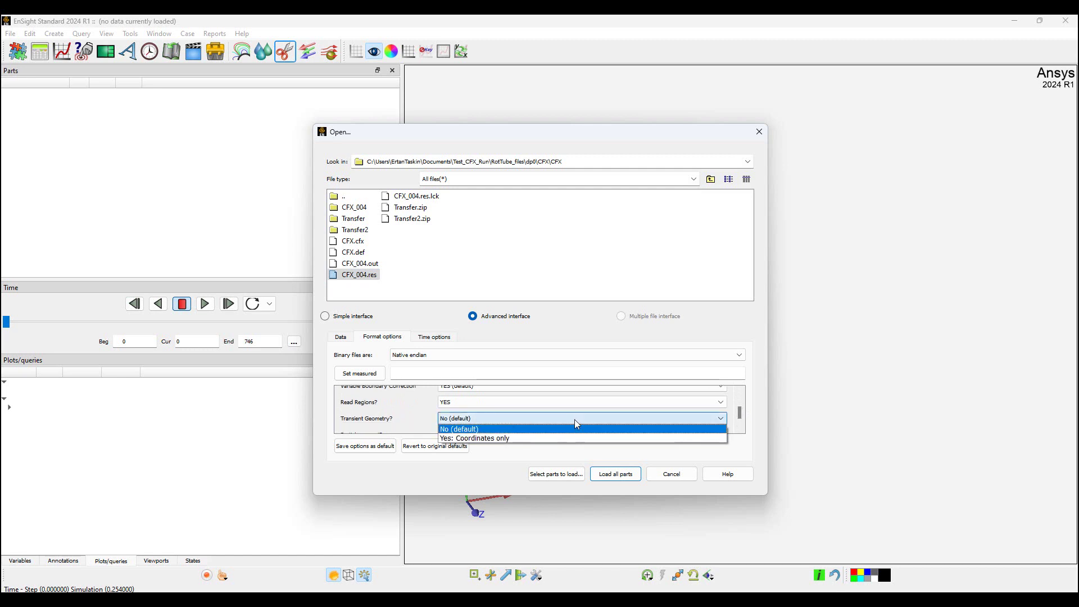
{"action": "left_click", "coordinate": [518, 438]}
{"action": "left_click", "coordinate": [618, 474]}
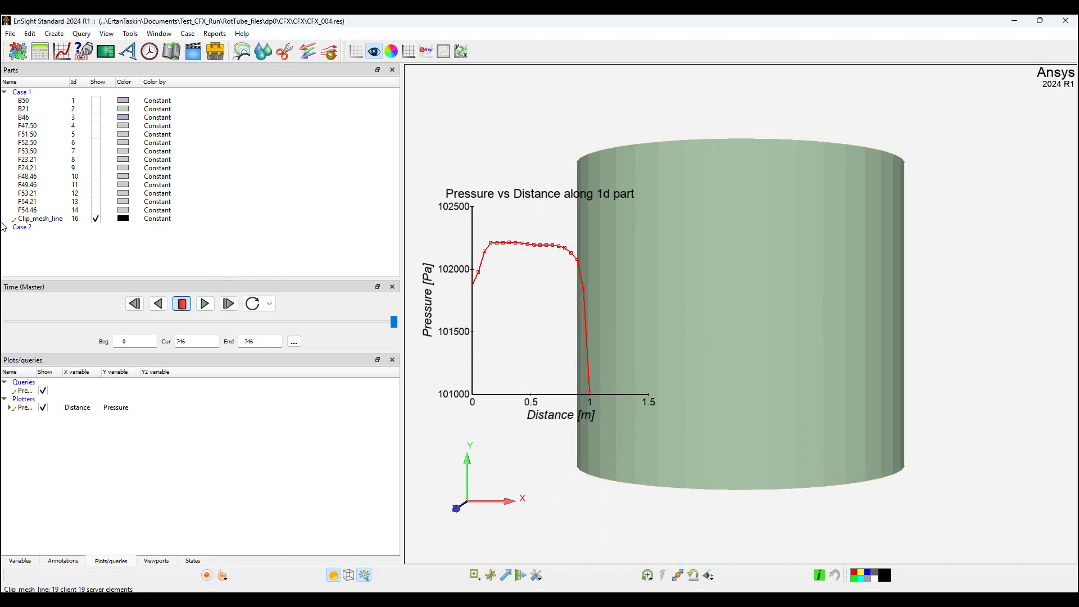
Hide Clip_mesh_line and Case 2's B50, B21 and B46 parts
{"action": "left_click", "coordinate": [96, 220]}
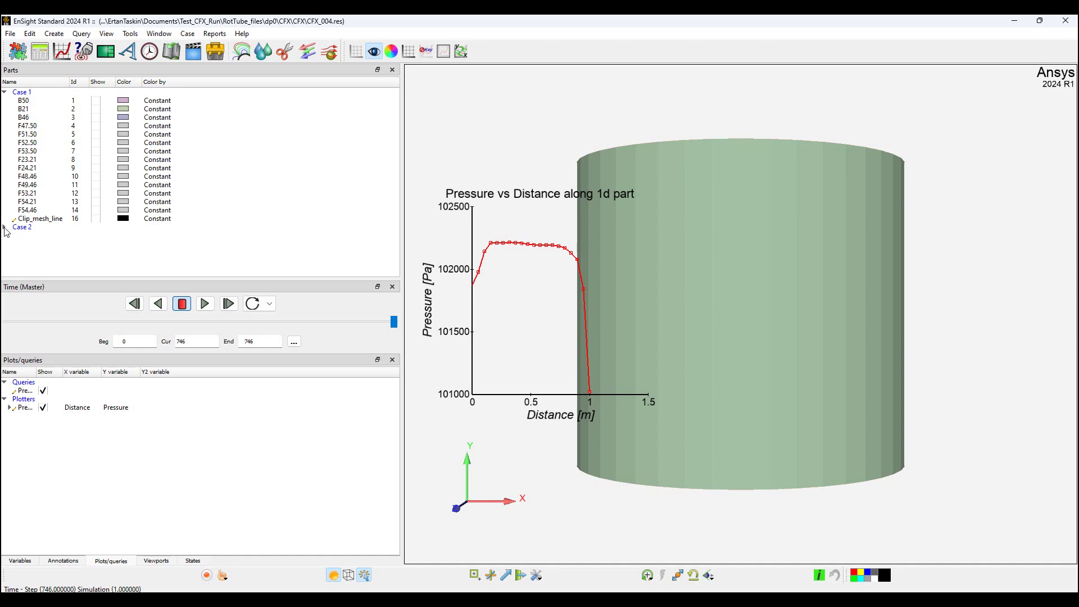
{"action": "left_click", "coordinate": [5, 229]}
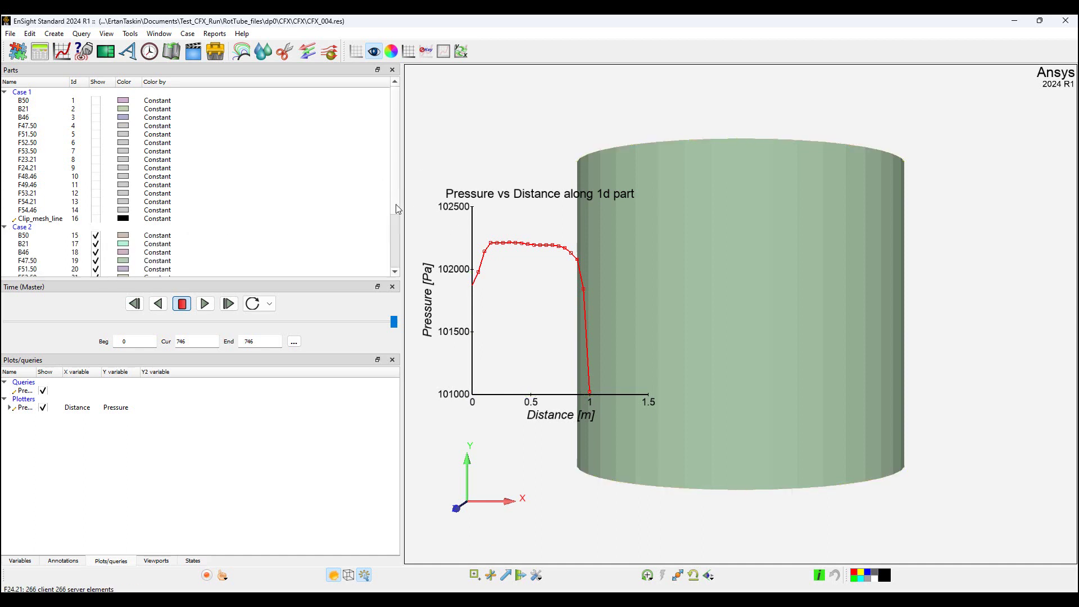
{"action": "scroll", "coordinate": [75, 228], "scroll_direction": "down", "scroll_amount": 3}
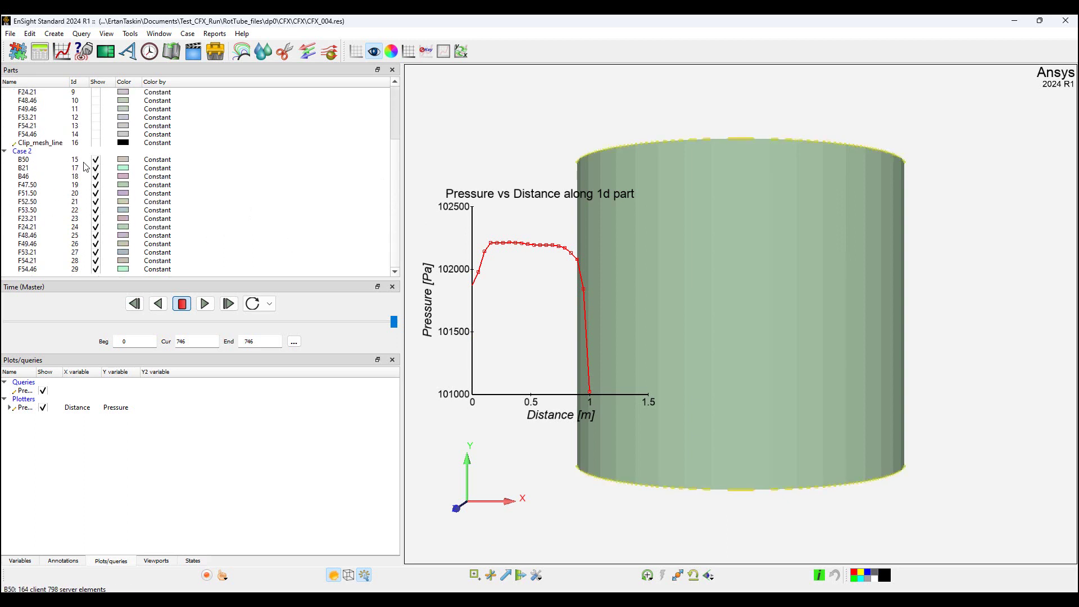
{"action": "left_click", "coordinate": [96, 159]}
{"action": "left_click", "coordinate": [95, 167]}
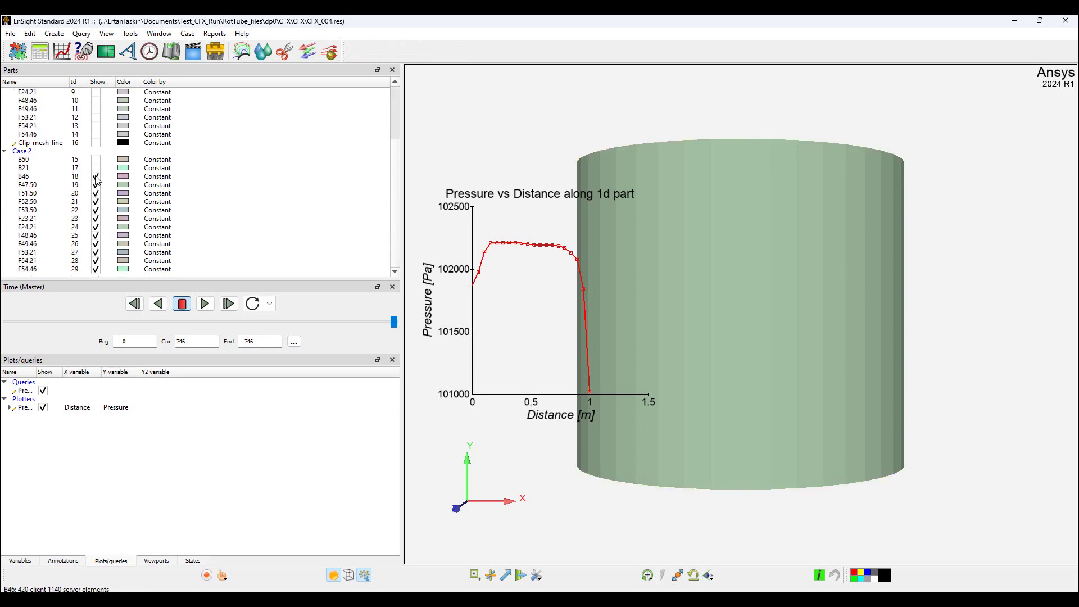
{"action": "left_click", "coordinate": [95, 176]}
Colour Case 2's parts F47.50 through F54.46 light grey
{"action": "left_click", "coordinate": [27, 184]}
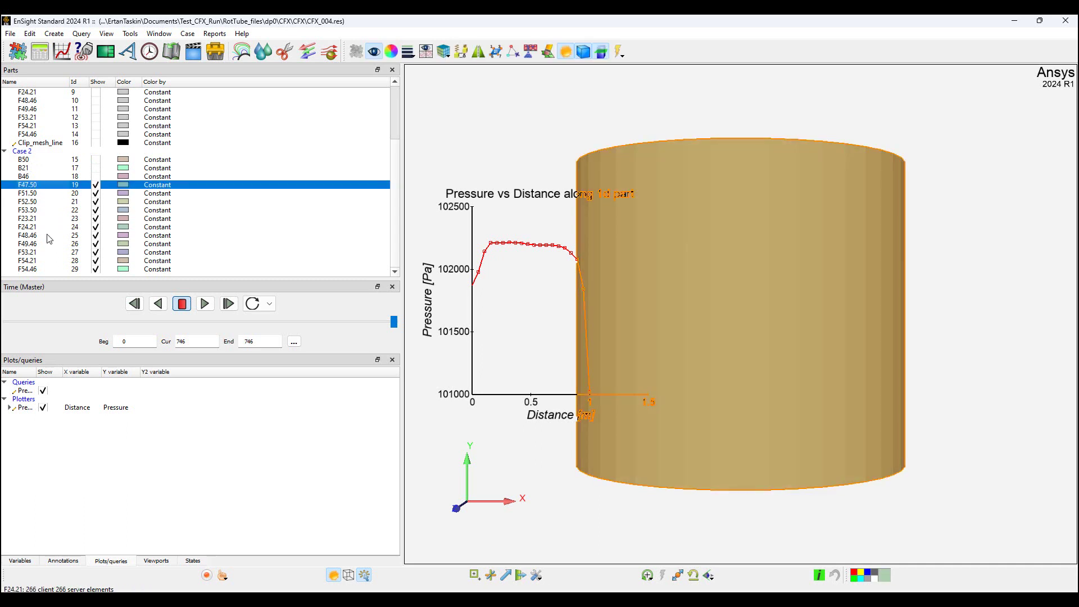
{"action": "left_click", "coordinate": [27, 270], "text": "shift"}
{"action": "right_click", "coordinate": [242, 229]}
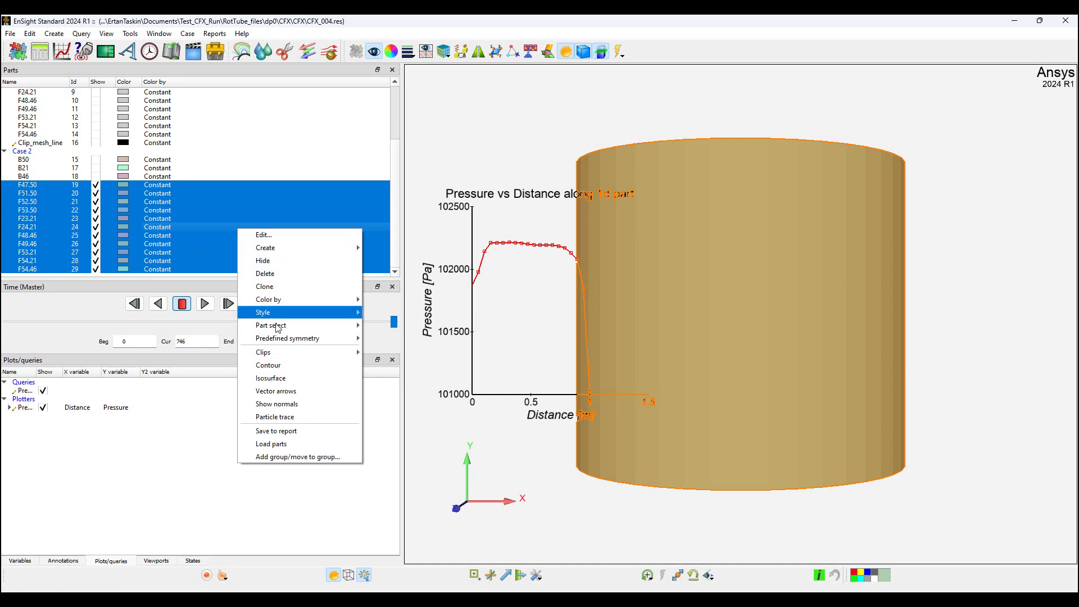
{"action": "mouse_move", "coordinate": [287, 305]}
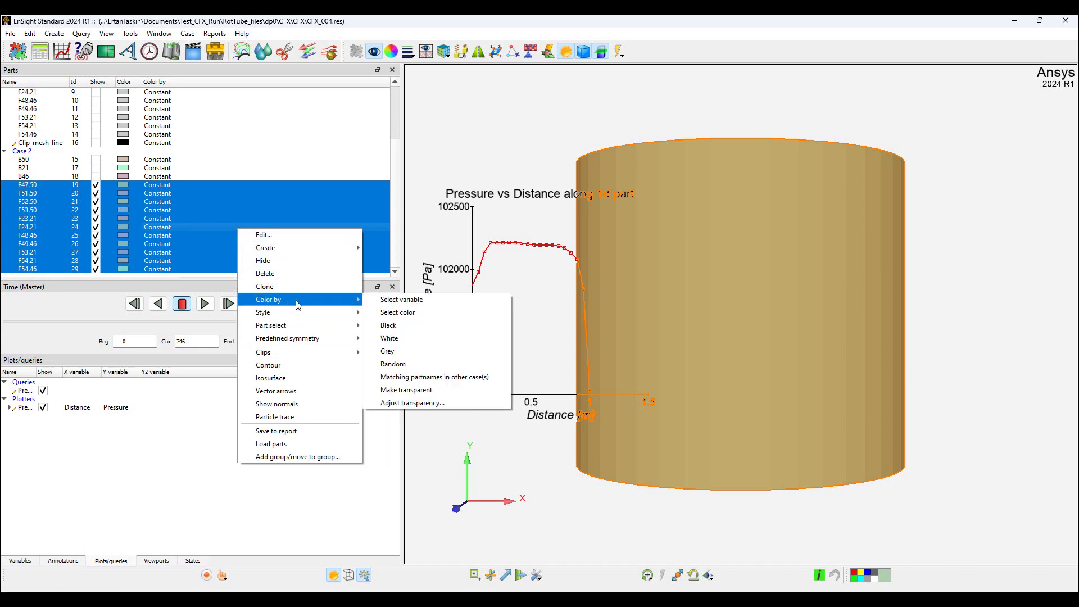
{"action": "left_click", "coordinate": [387, 313]}
{"action": "left_click", "coordinate": [469, 284]}
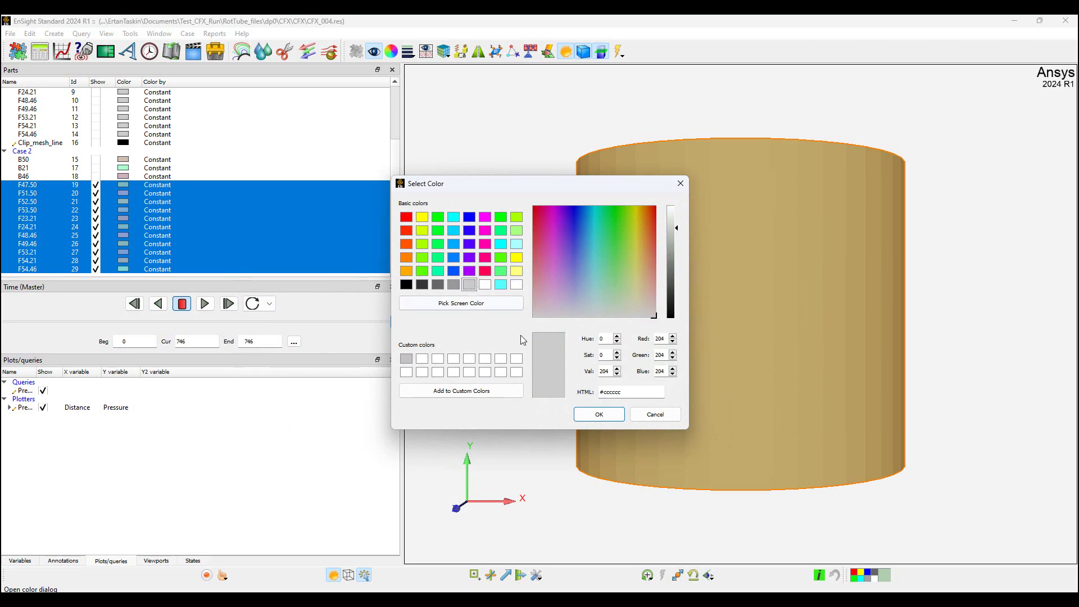
{"action": "left_click", "coordinate": [597, 416]}
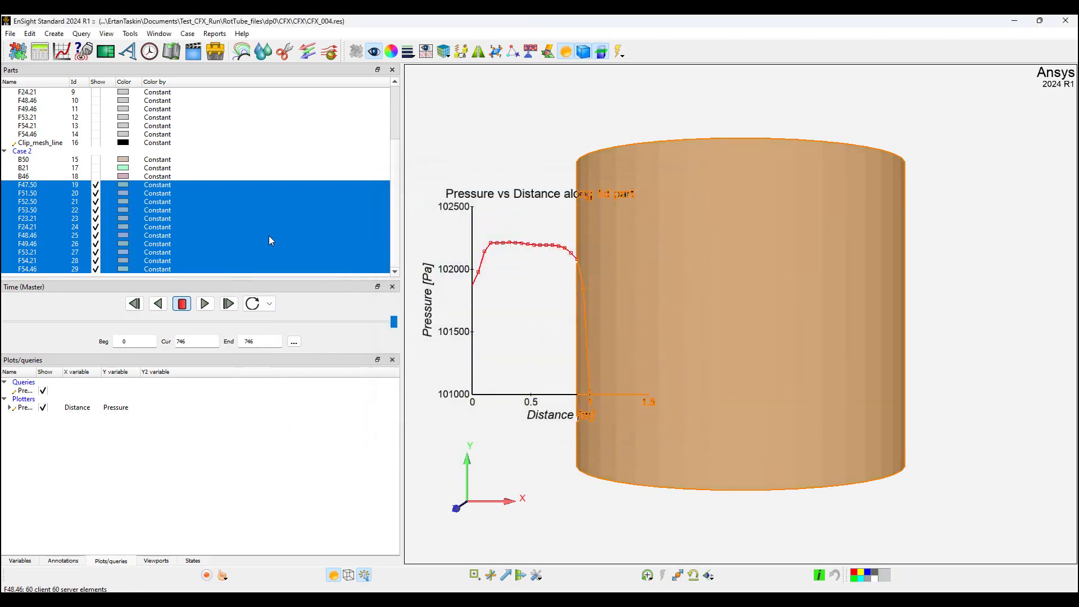
Make the selected tube parts transparent and tilt the view to see the open top
{"action": "right_click", "coordinate": [227, 210]}
{"action": "mouse_move", "coordinate": [290, 283]}
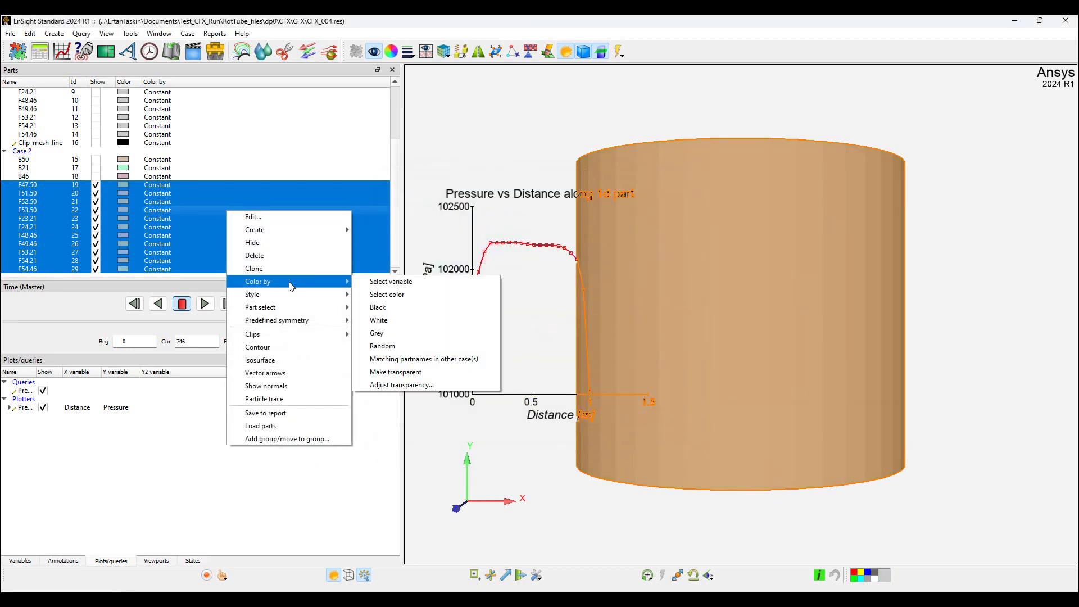
{"action": "left_click", "coordinate": [397, 372]}
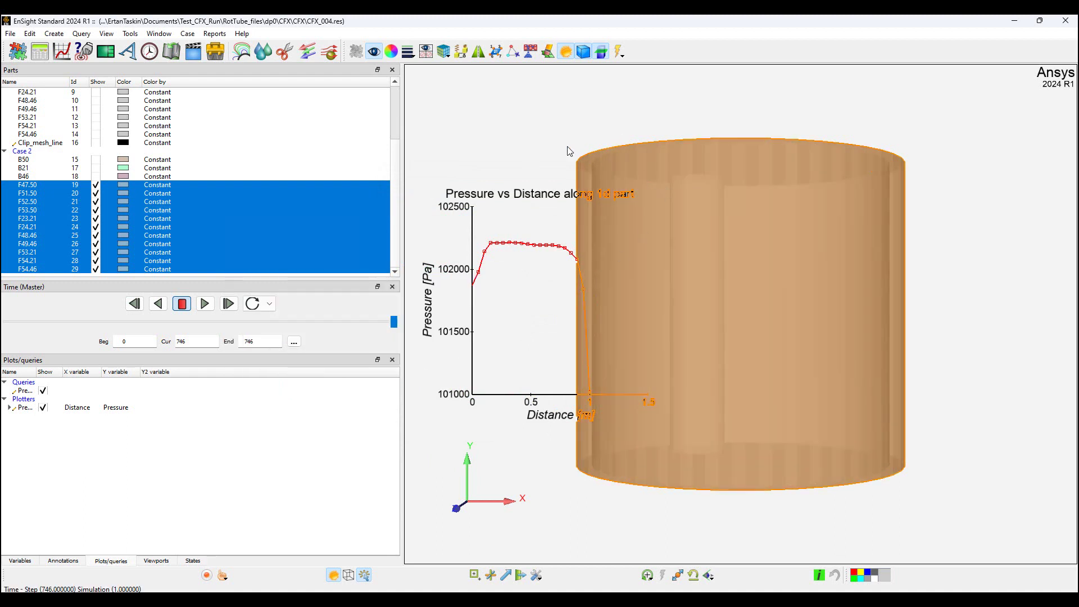
{"action": "middle_click_drag", "start_coordinate": [556, 139], "coordinate": [676, 137]}
{"action": "left_click_drag", "start_coordinate": [676, 138], "coordinate": [667, 229]}
{"action": "left_click", "coordinate": [648, 290]}
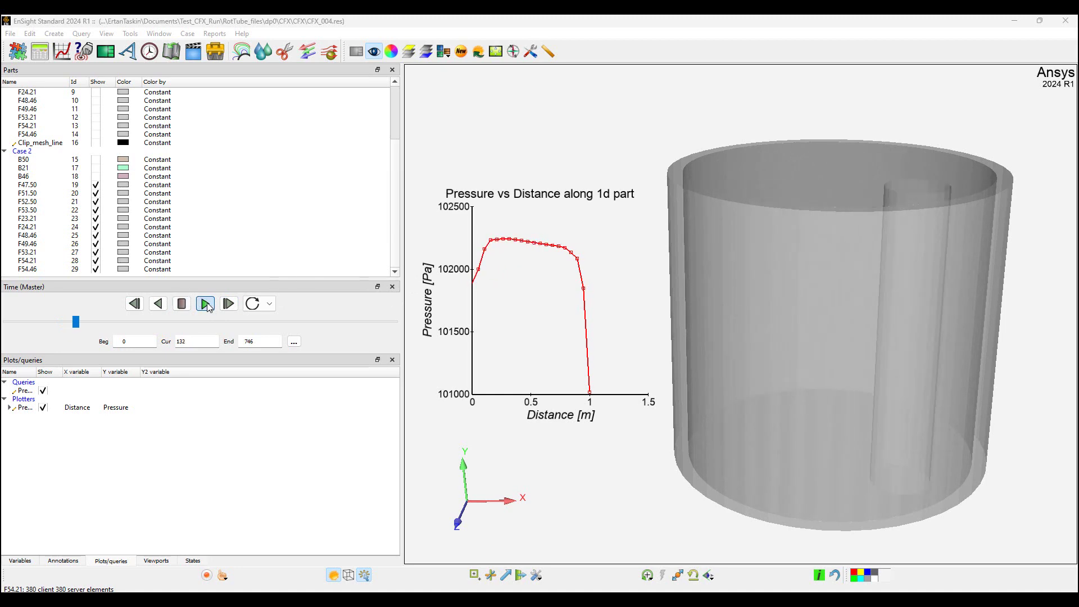
Stop the animation and select the Clip_mesh_line part
{"action": "left_click", "coordinate": [182, 304]}
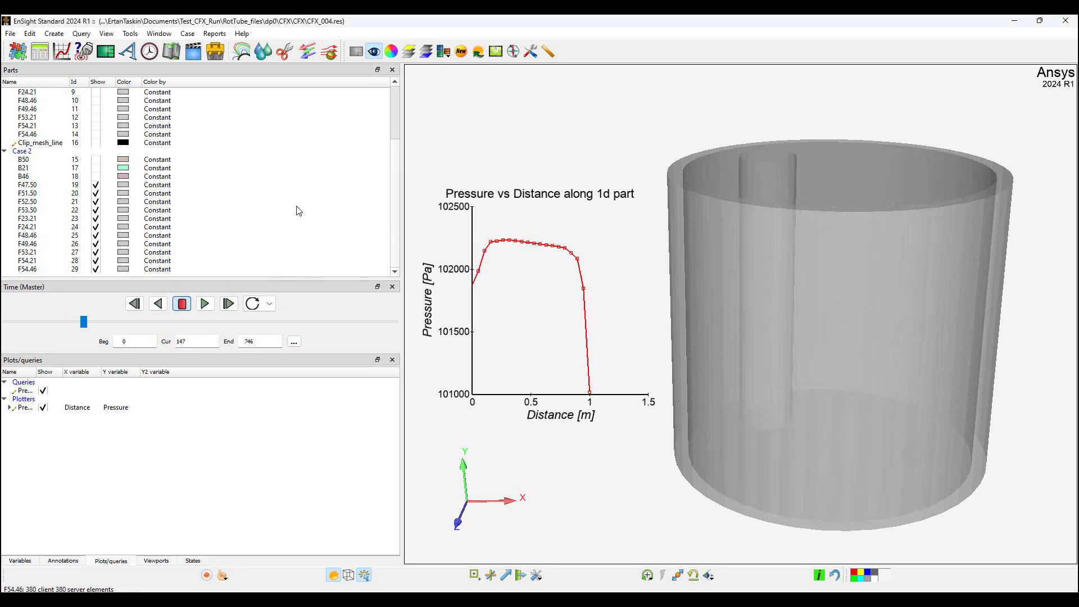
{"action": "scroll", "coordinate": [392, 124], "scroll_direction": "up", "scroll_amount": 3}
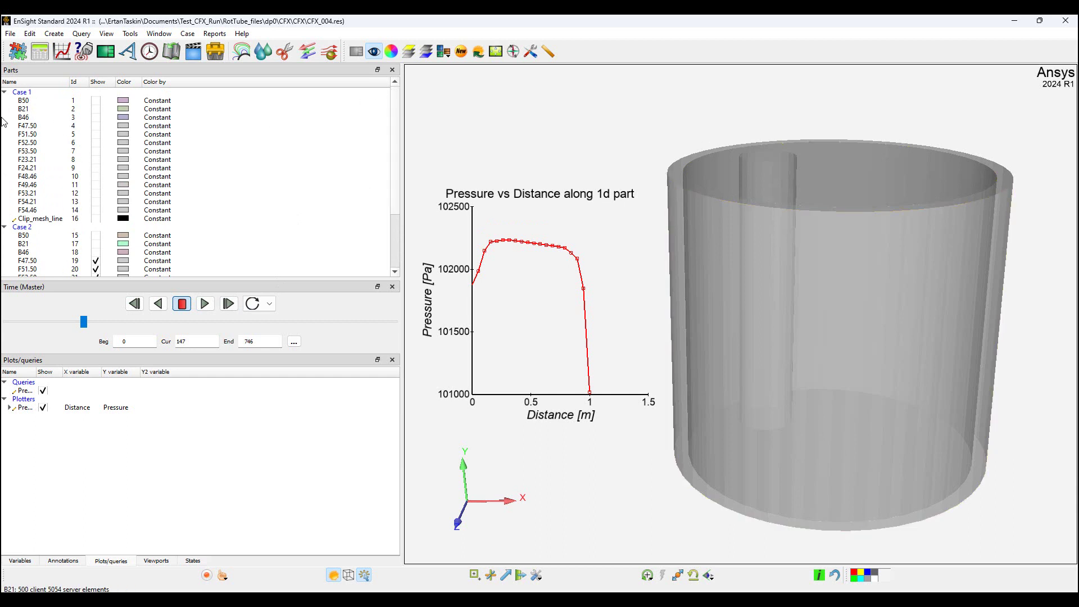
{"action": "left_click", "coordinate": [28, 117]}
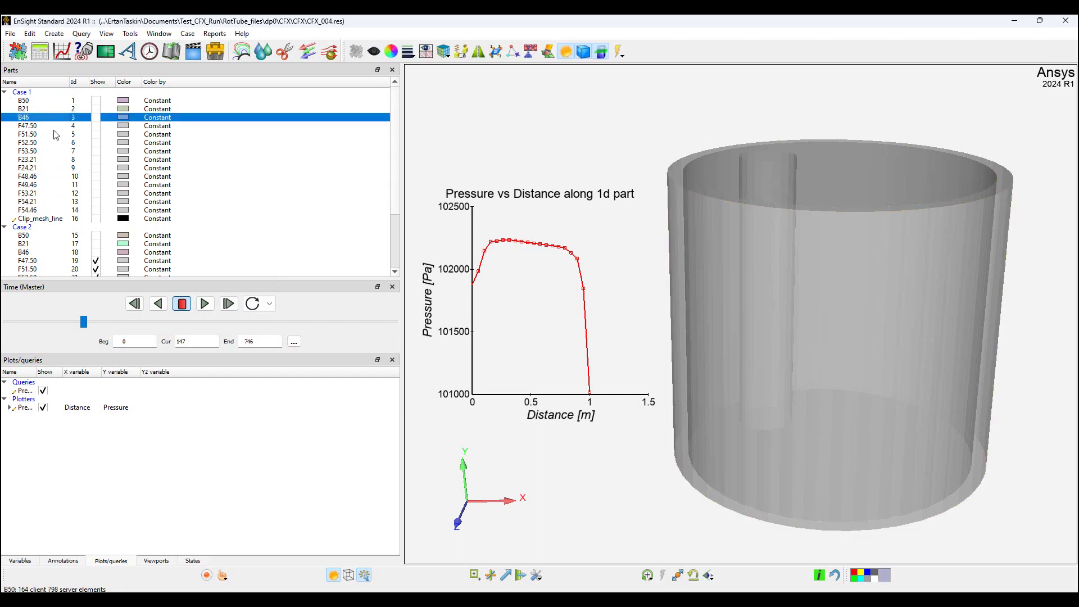
{"action": "left_click", "coordinate": [40, 218]}
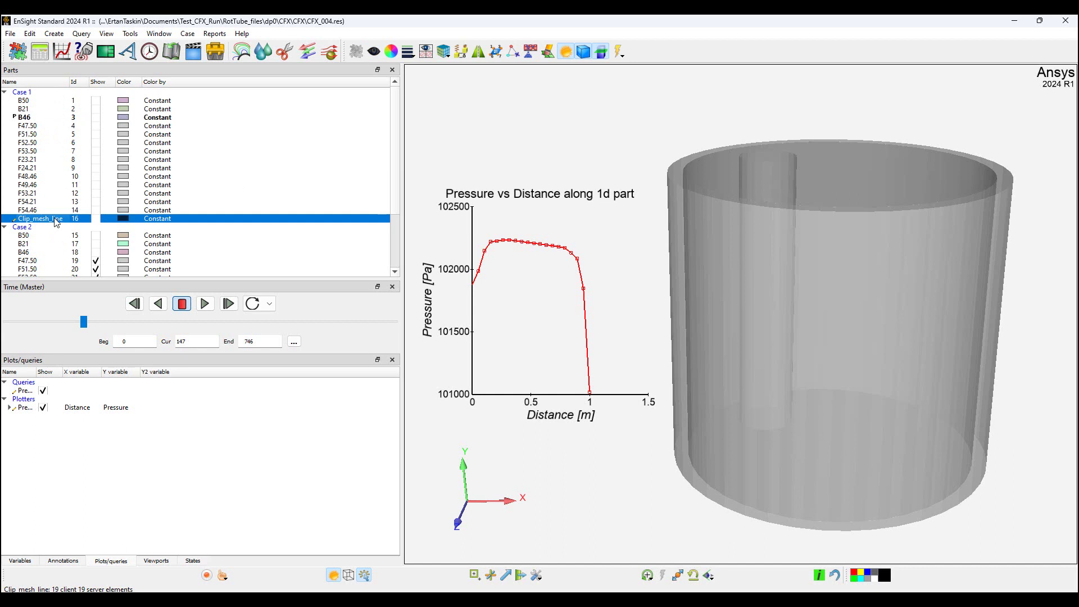
Query the Velocity vector along the clip line to create a Velocity vs Distance plot
{"action": "right_click", "coordinate": [55, 220]}
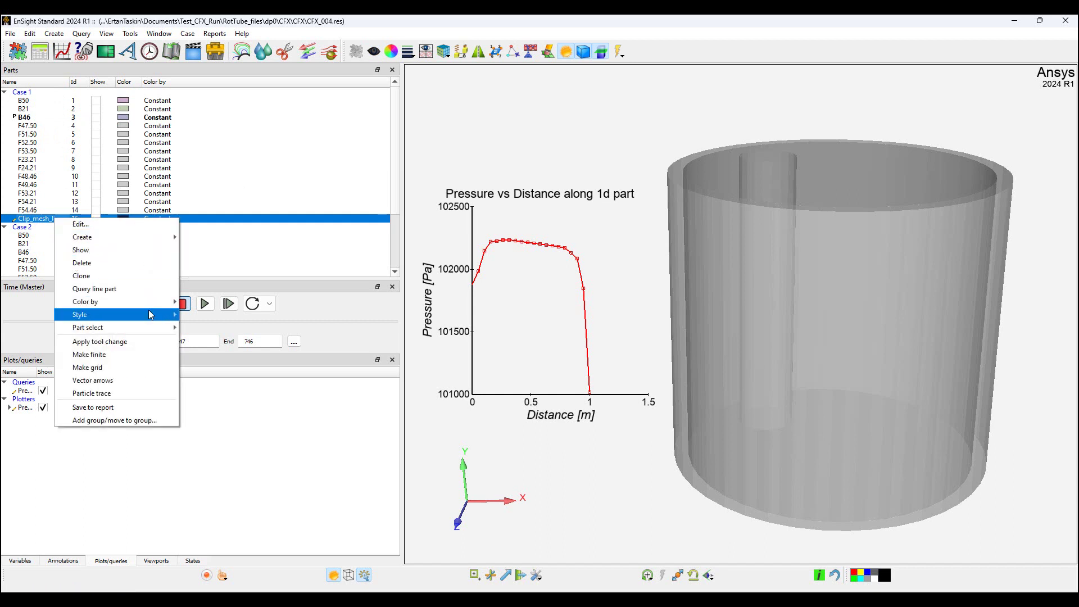
{"action": "mouse_move", "coordinate": [130, 319]}
{"action": "left_click", "coordinate": [117, 289]}
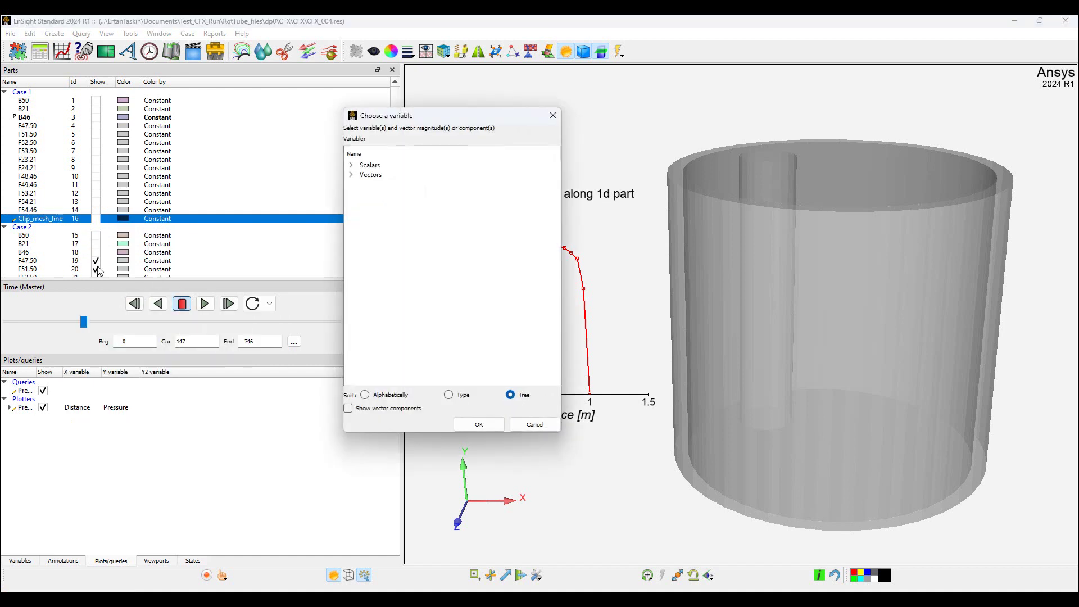
{"action": "left_click", "coordinate": [351, 165]}
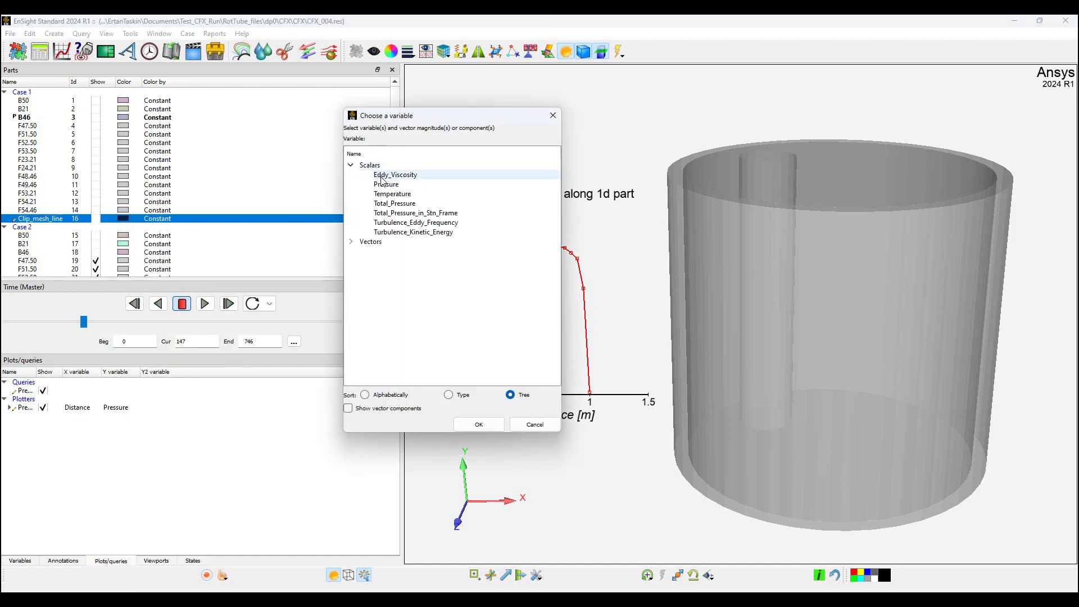
{"action": "left_click", "coordinate": [351, 241]}
{"action": "left_click", "coordinate": [385, 251]}
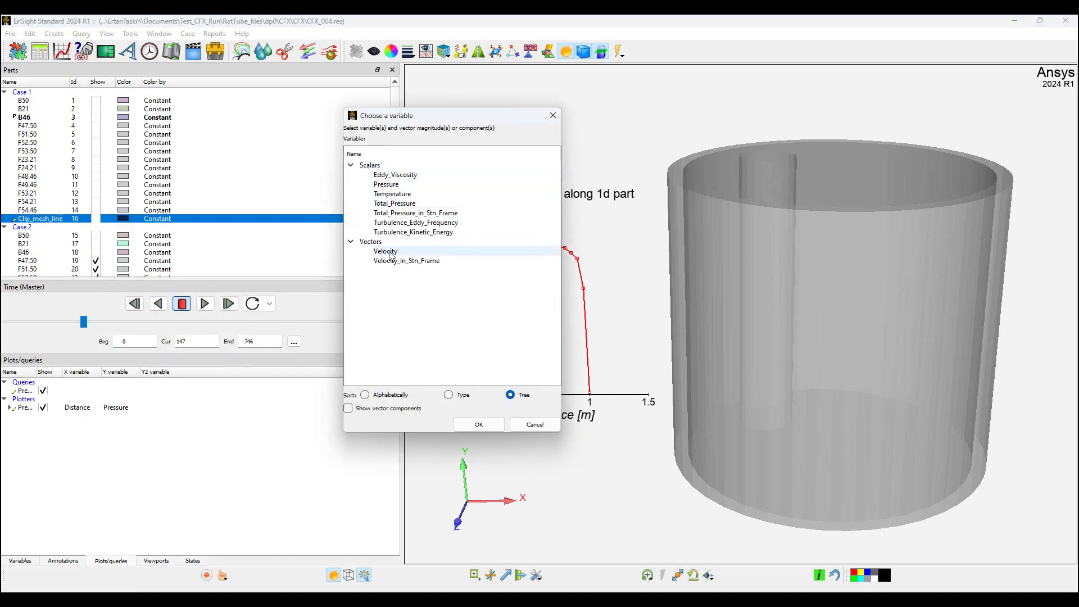
{"action": "left_click", "coordinate": [479, 425]}
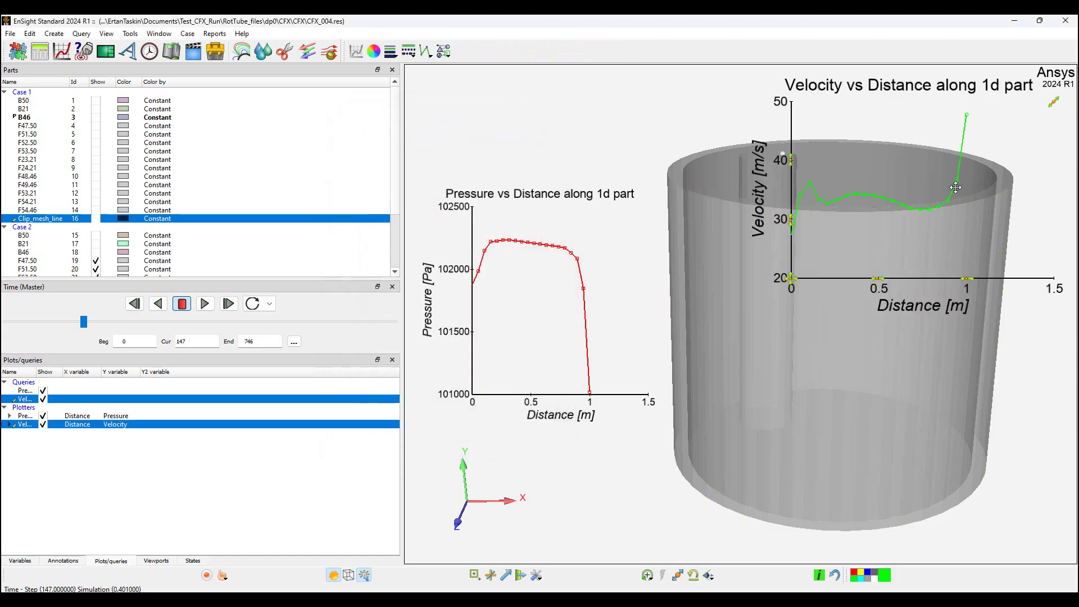
Zoom and rotate the view to angle the tube better
{"action": "scroll", "coordinate": [950, 339], "scroll_direction": "down", "scroll_amount": 5}
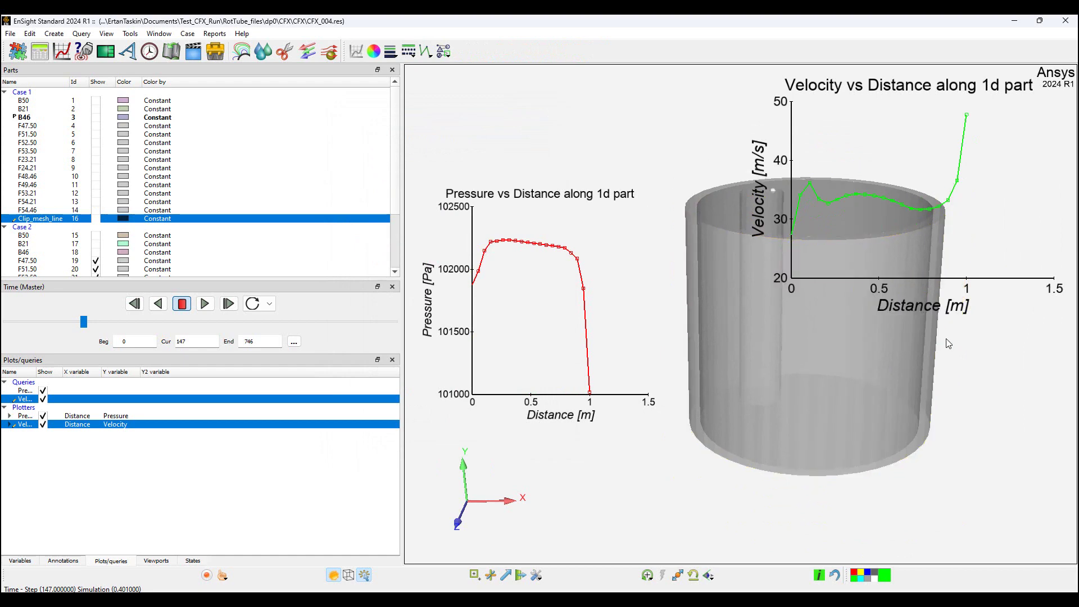
{"action": "scroll", "coordinate": [845, 376], "scroll_direction": "down", "scroll_amount": 3}
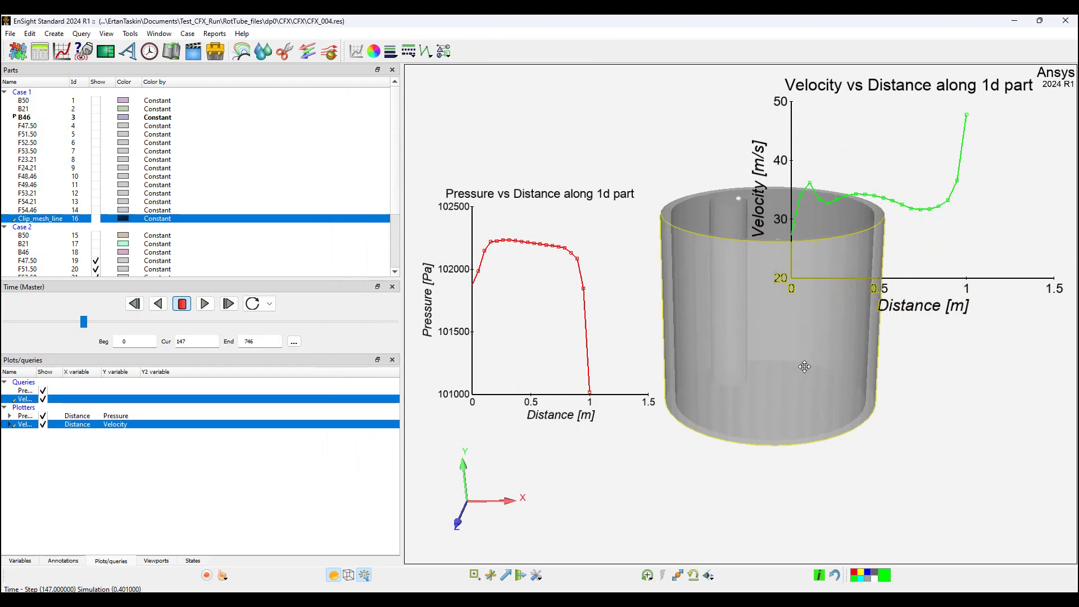
{"action": "left_click_drag", "start_coordinate": [816, 371], "coordinate": [792, 353]}
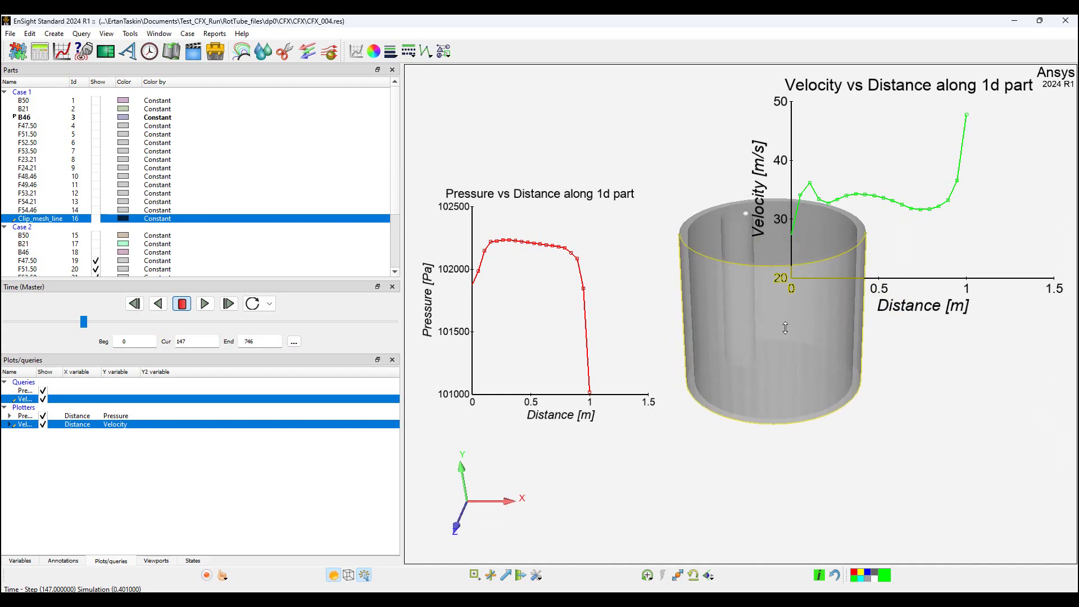
{"action": "scroll", "coordinate": [788, 334], "scroll_direction": "up", "scroll_amount": 2}
{"action": "scroll", "coordinate": [788, 331], "scroll_direction": "down", "scroll_amount": 2}
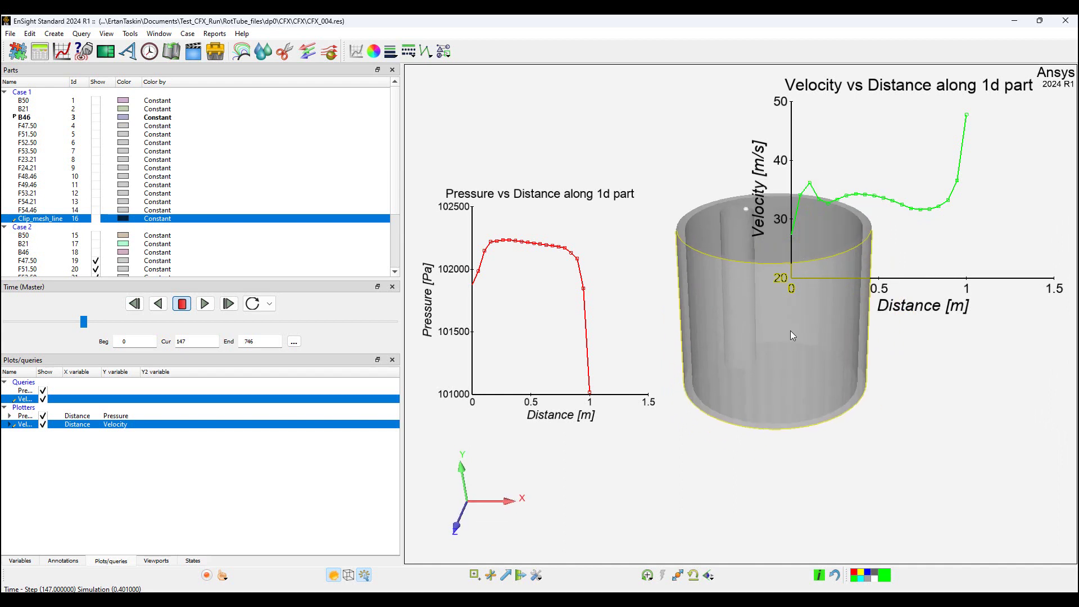
Shrink the Velocity plot and place it right of the tube, shift the tube left, resume playback
{"action": "left_click", "coordinate": [950, 191]}
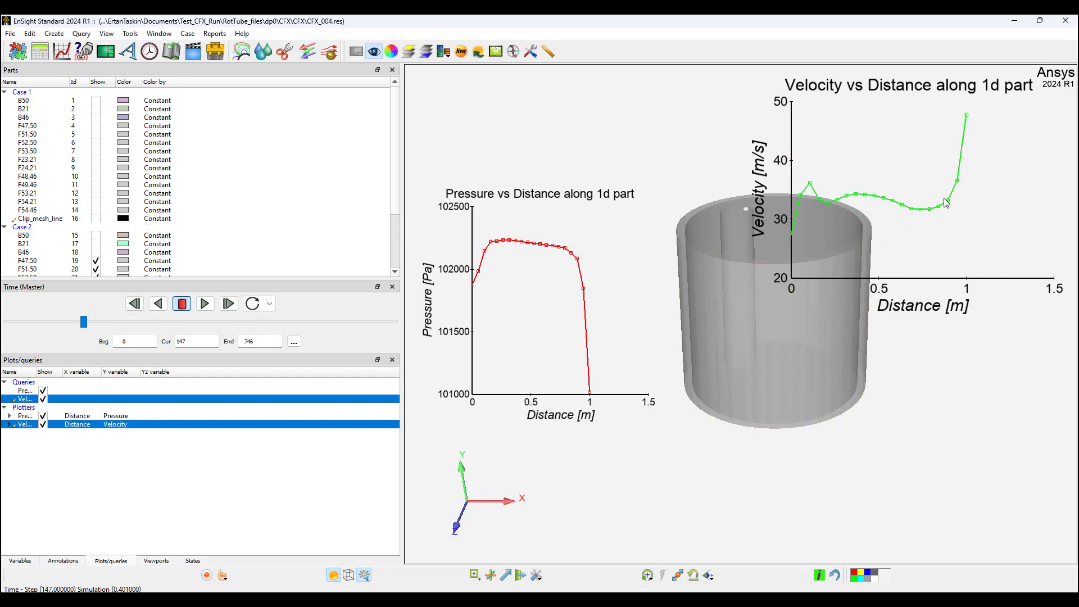
{"action": "left_click", "coordinate": [934, 212]}
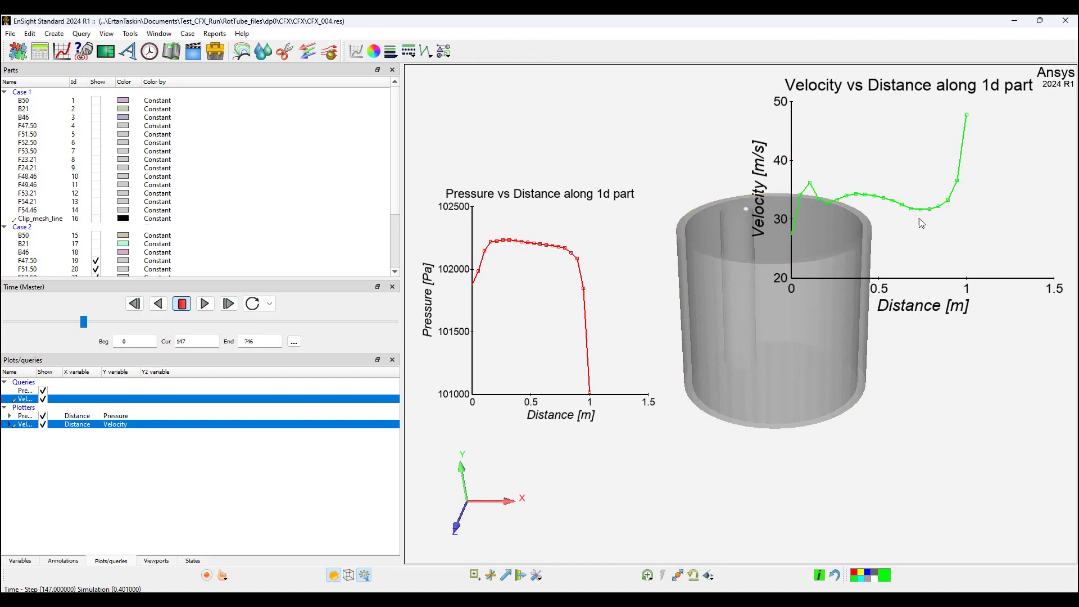
{"action": "left_click_drag", "start_coordinate": [946, 280], "coordinate": [953, 369]}
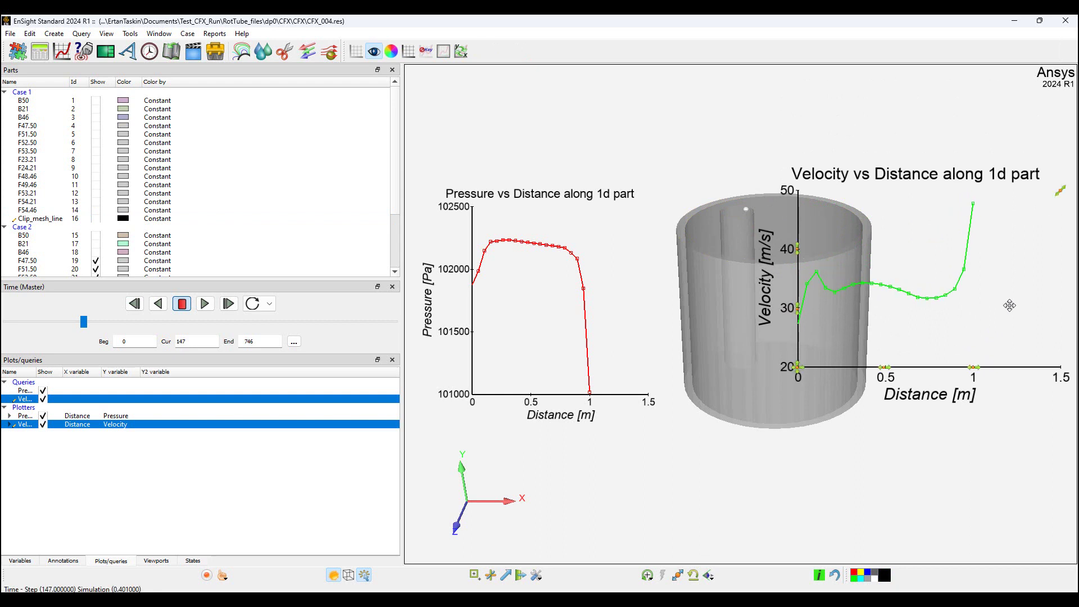
{"action": "left_click_drag", "start_coordinate": [1061, 196], "coordinate": [962, 191]}
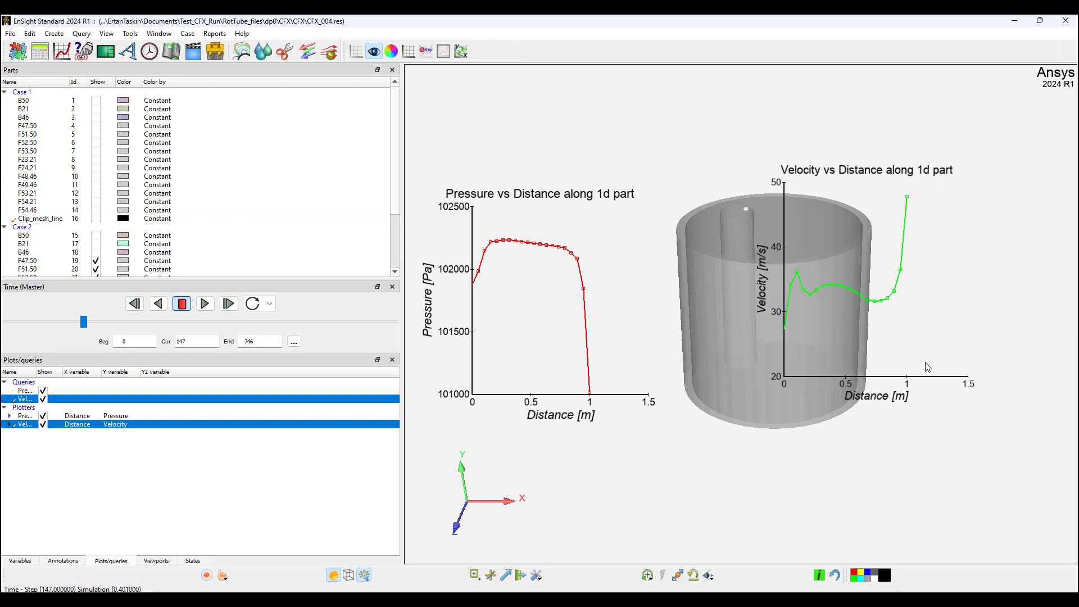
{"action": "left_click_drag", "start_coordinate": [882, 377], "coordinate": [1002, 398]}
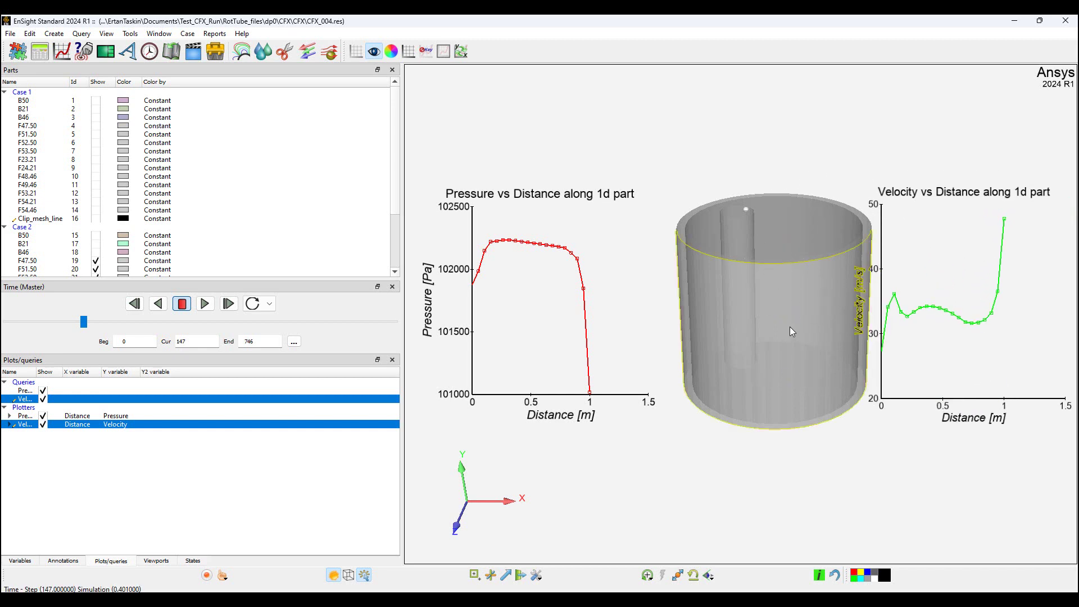
{"action": "left_click_drag", "start_coordinate": [790, 326], "coordinate": [757, 311]}
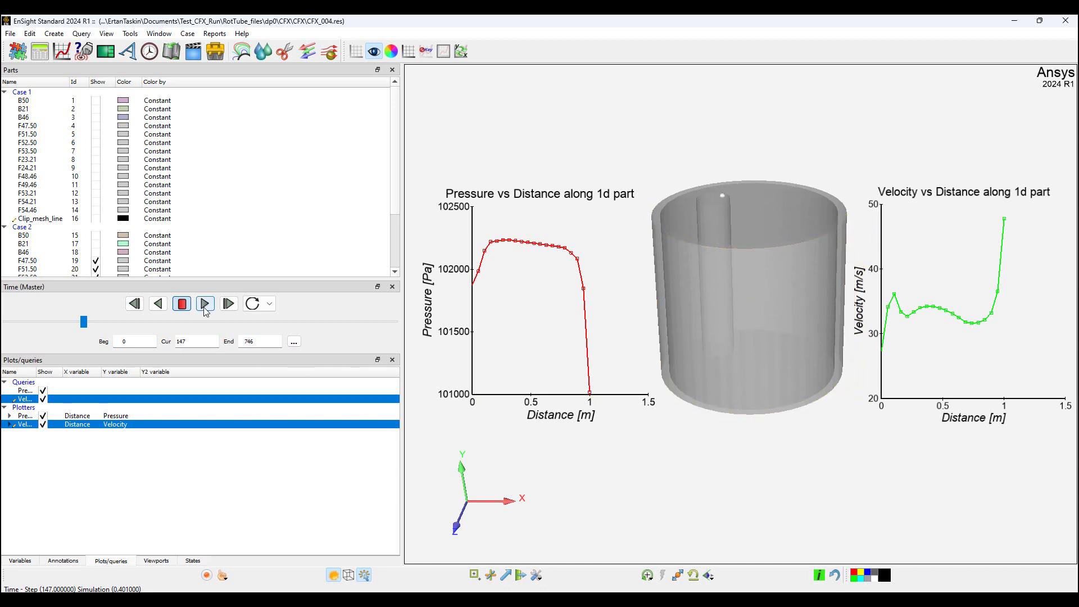
{"action": "left_click", "coordinate": [205, 304]}
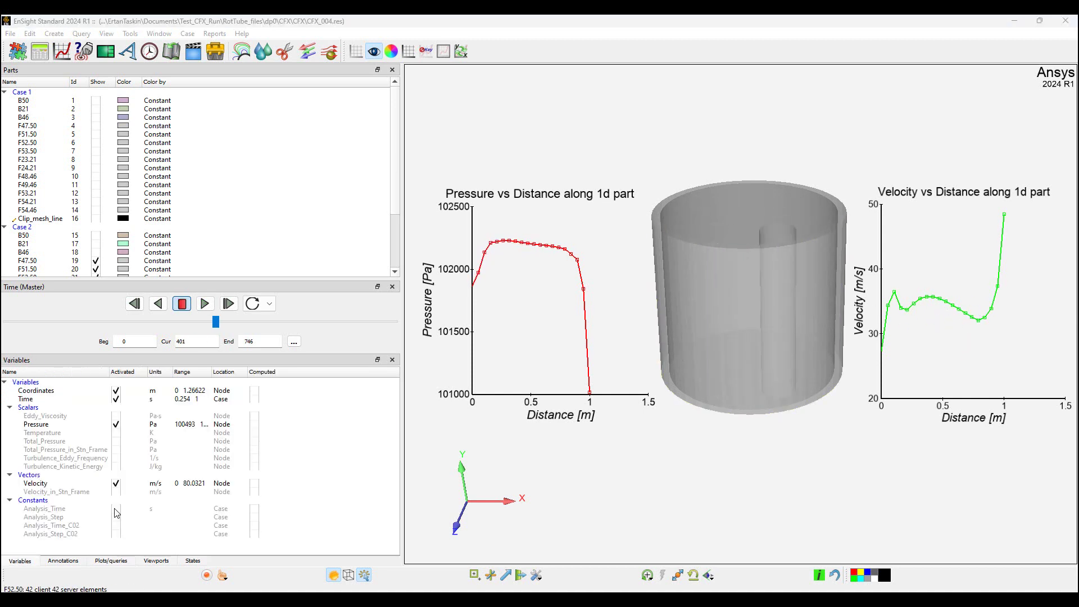
Add an Analysis_Time annotation, shrink it and centre it above the plots, then play
{"action": "left_click", "coordinate": [116, 509]}
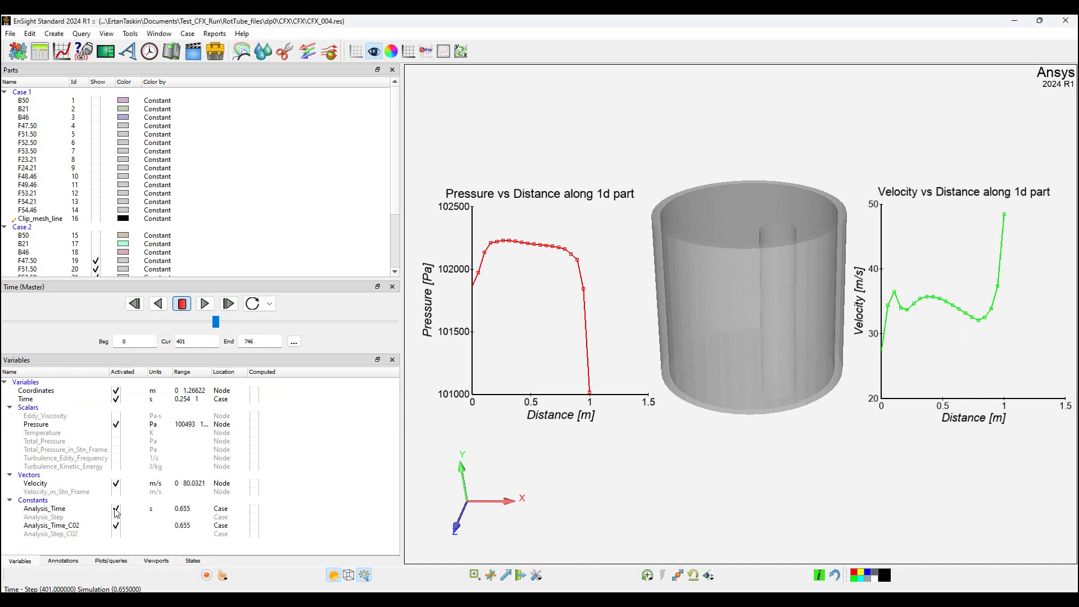
{"action": "left_click", "coordinate": [47, 509]}
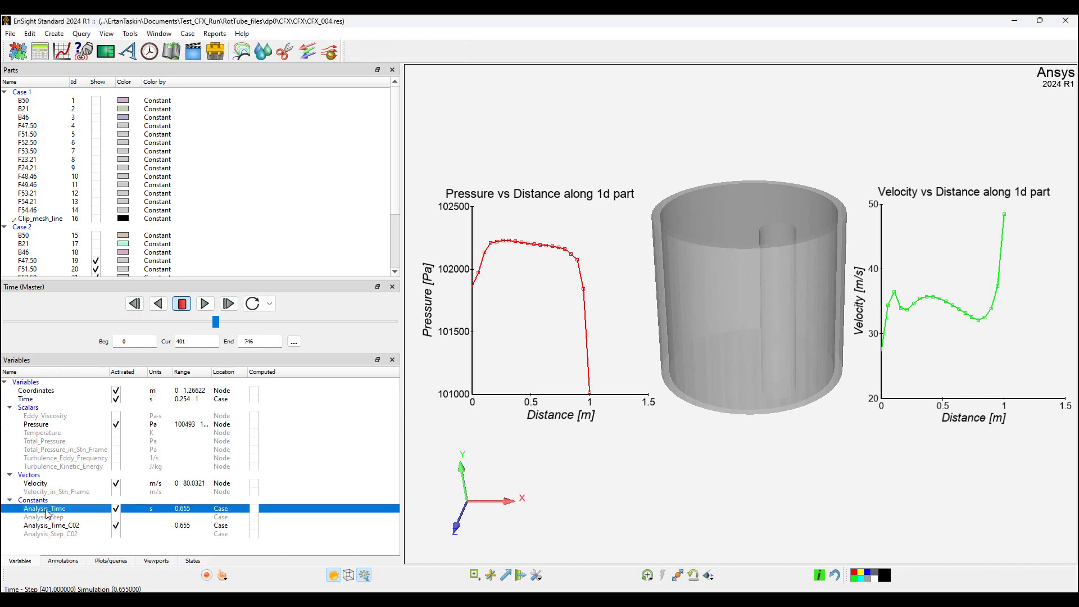
{"action": "mouse_move", "coordinate": [46, 512]}
{"action": "left_mouse_down"}
{"action": "mouse_move", "coordinate": [444, 503]}
{"action": "mouse_move", "coordinate": [639, 483]}
{"action": "mouse_move", "coordinate": [557, 497]}
{"action": "left_mouse_up"}
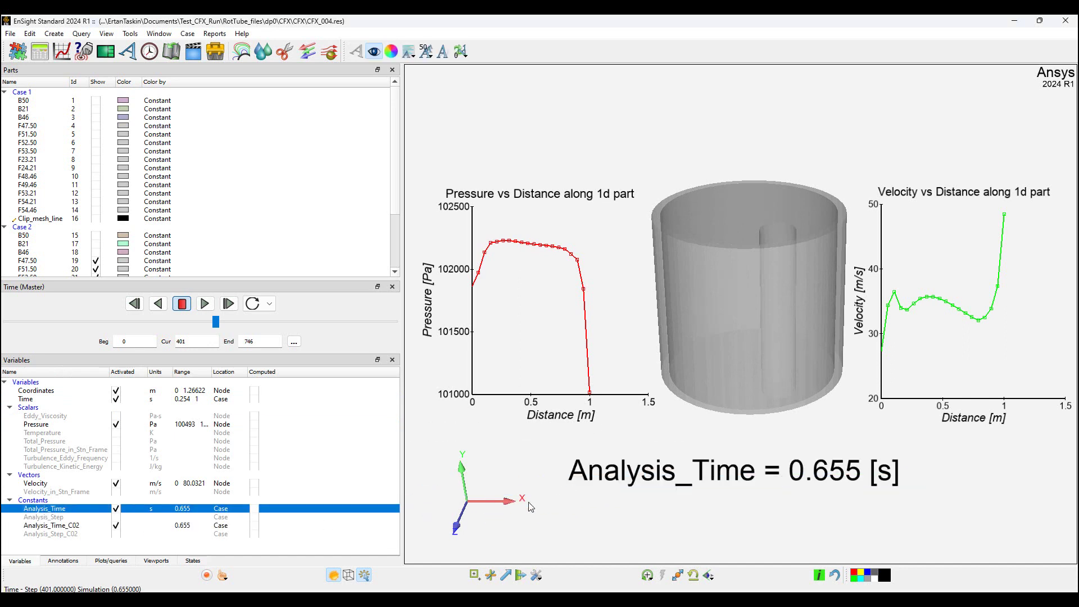
{"action": "left_click_drag", "start_coordinate": [667, 474], "coordinate": [699, 102]}
{"action": "left_click_drag", "start_coordinate": [924, 97], "coordinate": [840, 94]}
{"action": "left_click_drag", "start_coordinate": [738, 105], "coordinate": [780, 103]}
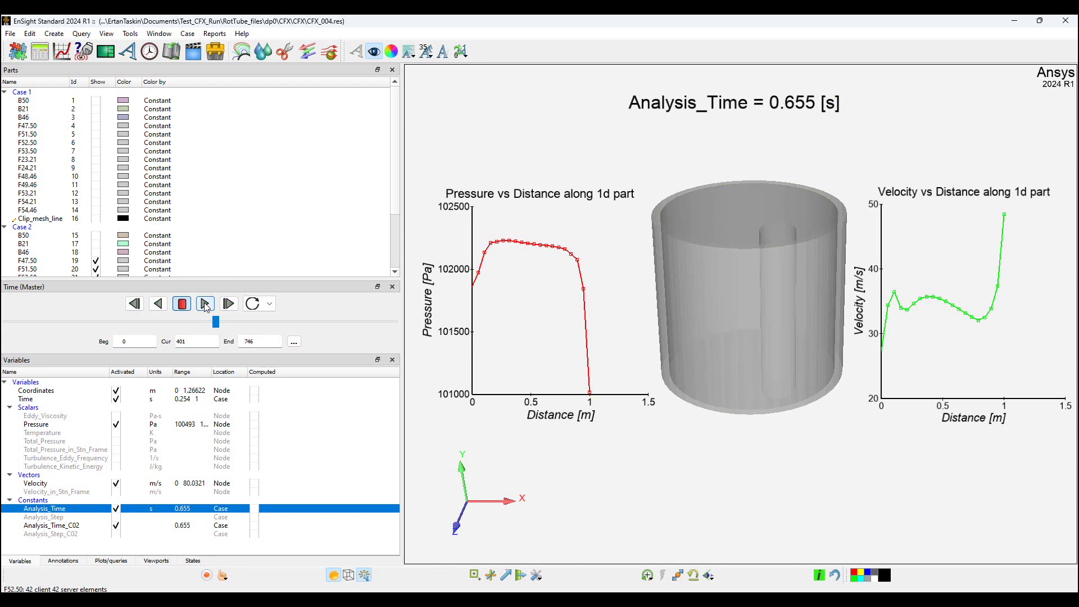
{"action": "left_click", "coordinate": [205, 304]}
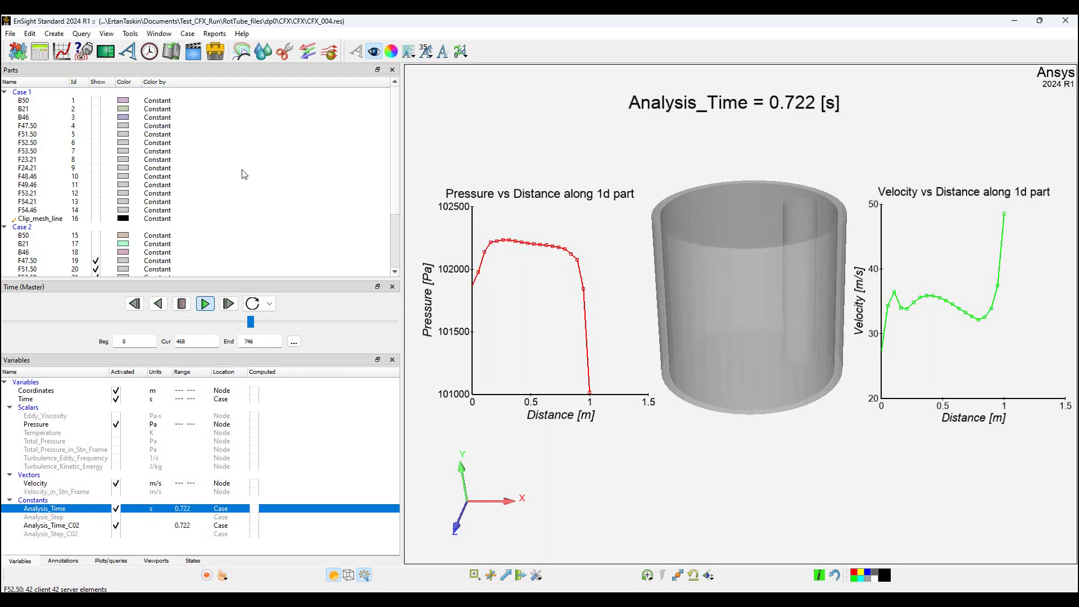
Stop playback and open the animation export settings with the Microsoft AVI Movie format
{"action": "left_click", "coordinate": [182, 303]}
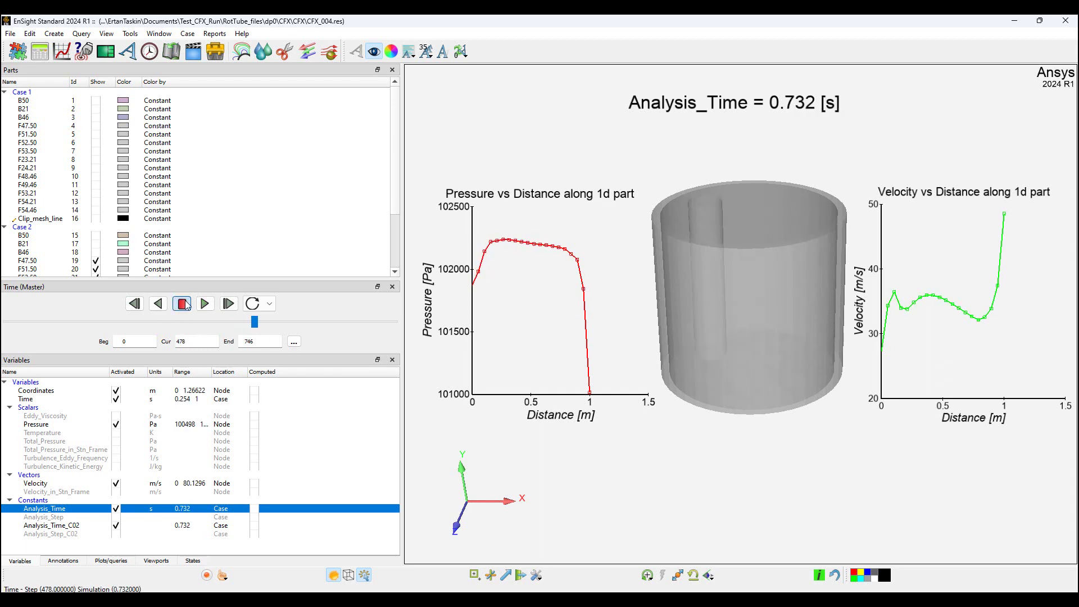
{"action": "left_click", "coordinate": [11, 34]}
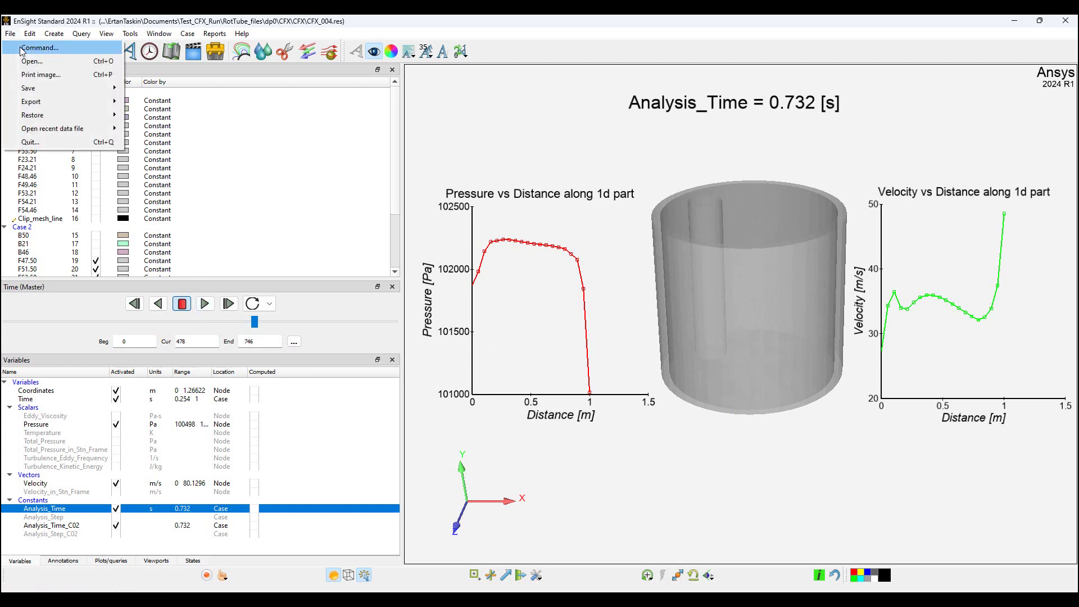
{"action": "mouse_move", "coordinate": [35, 101]}
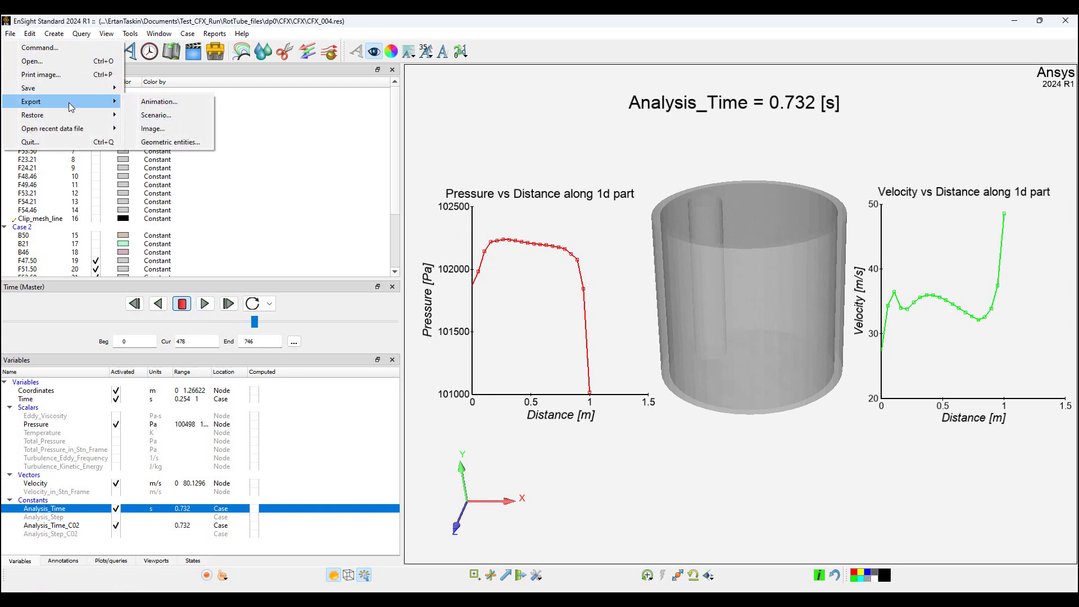
{"action": "left_click", "coordinate": [160, 102]}
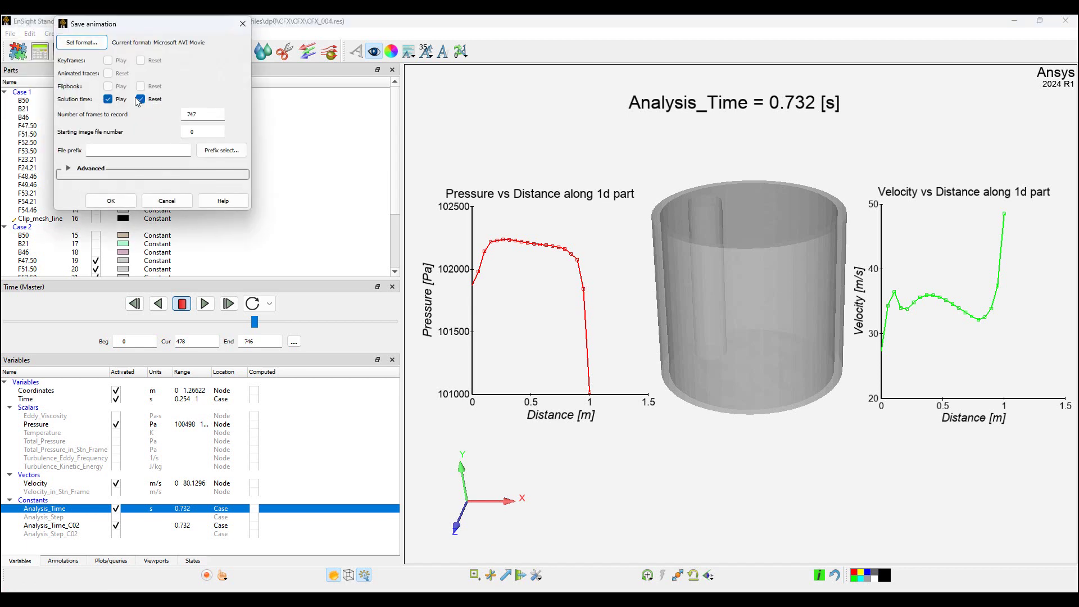
{"action": "left_click", "coordinate": [82, 43]}
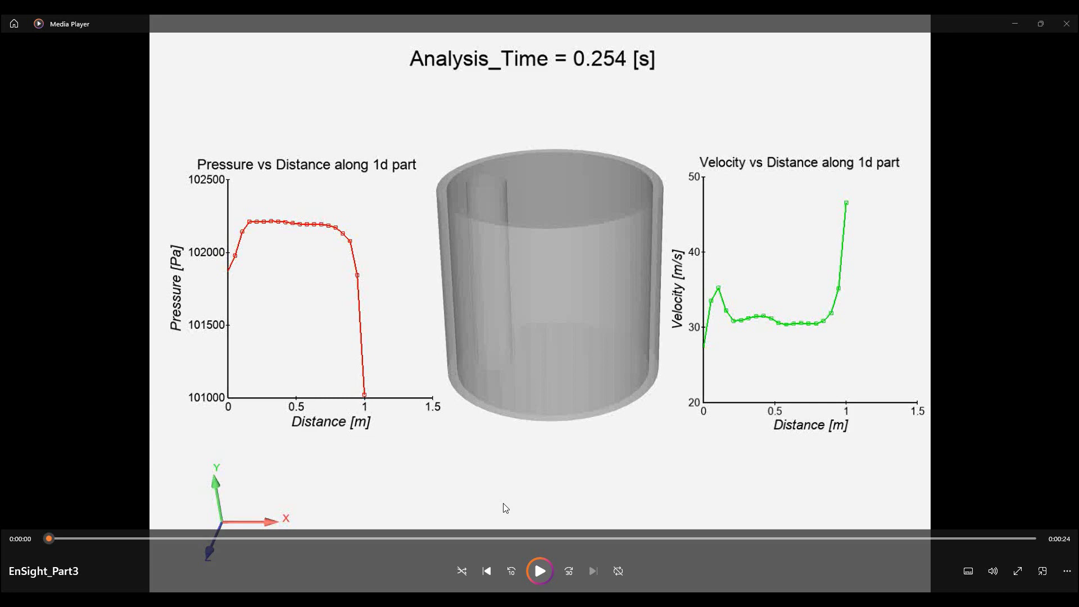
Play the EnSight_Part3 video in Media Player, pause it, then resume
{"action": "left_click", "coordinate": [541, 569]}
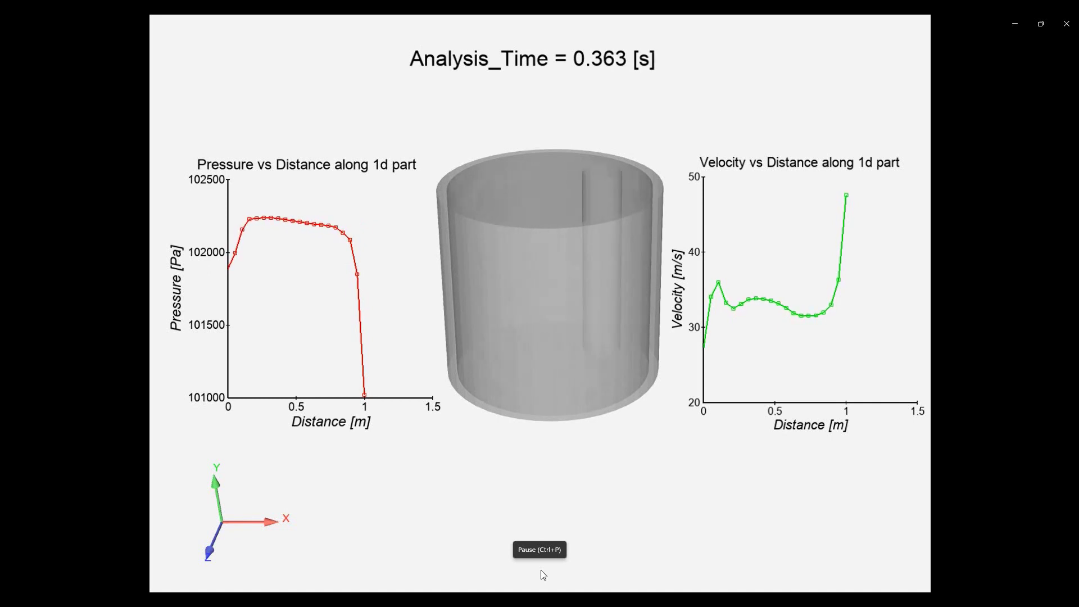
{"action": "left_click", "coordinate": [540, 571]}
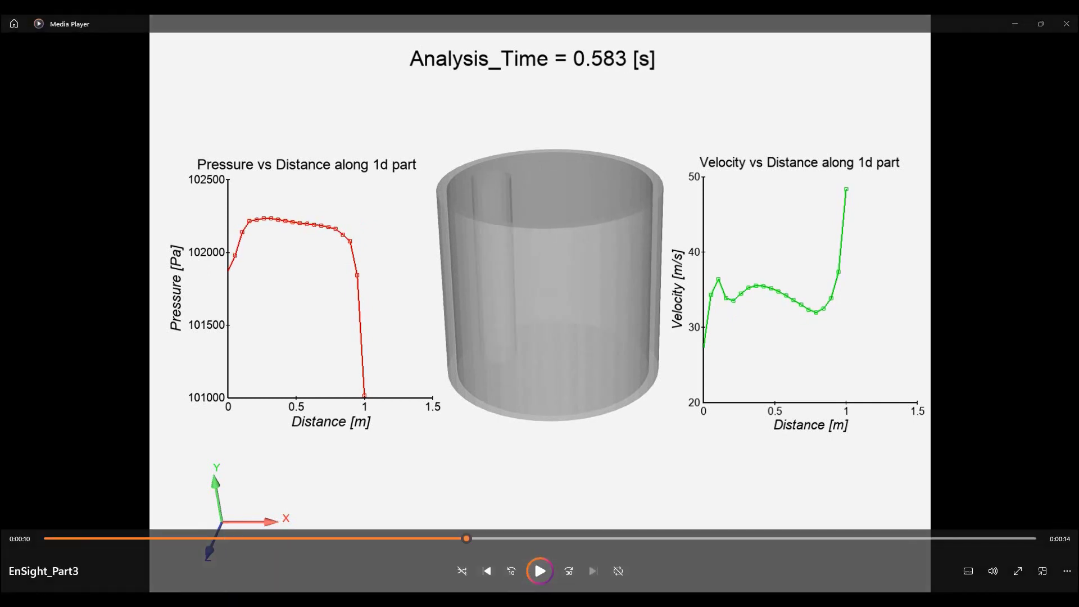
{"action": "left_click", "coordinate": [534, 572]}
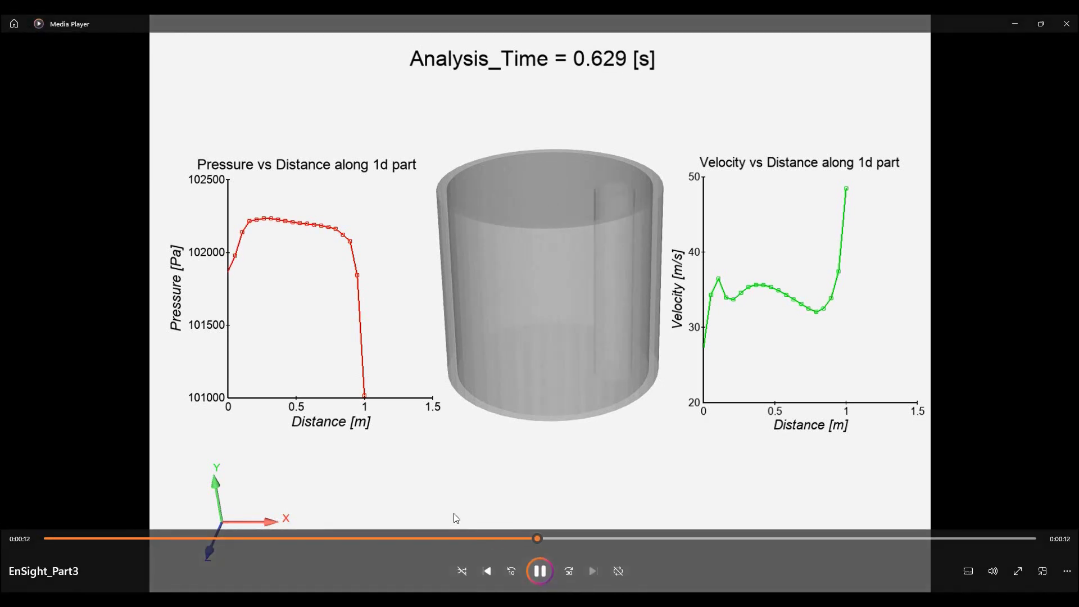